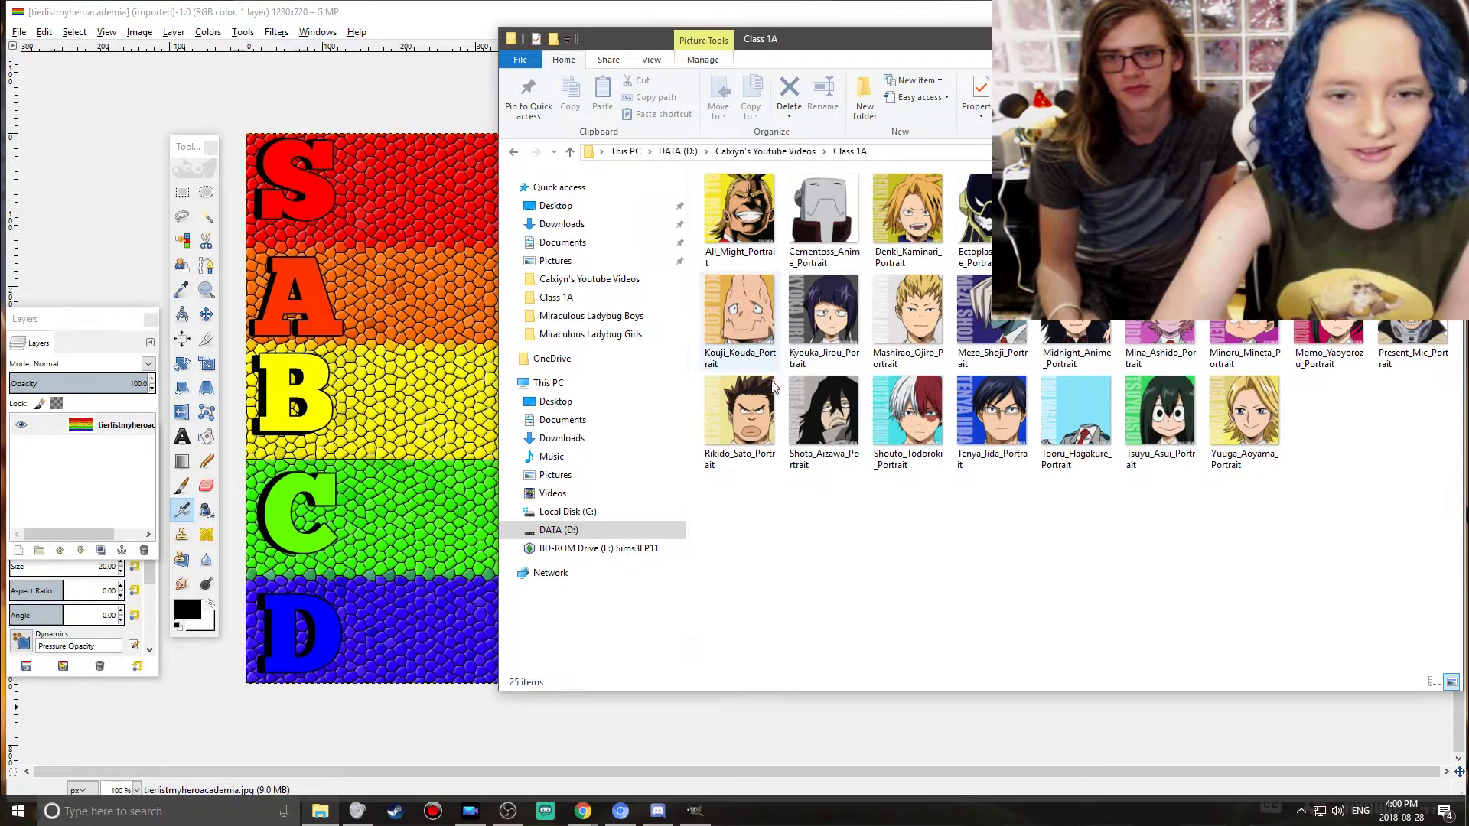
- Add the All_Might_Portrait image from the Class 1A folder as a layer and move it to the start of the A row
left_click_drag(739, 214, 442, 229)
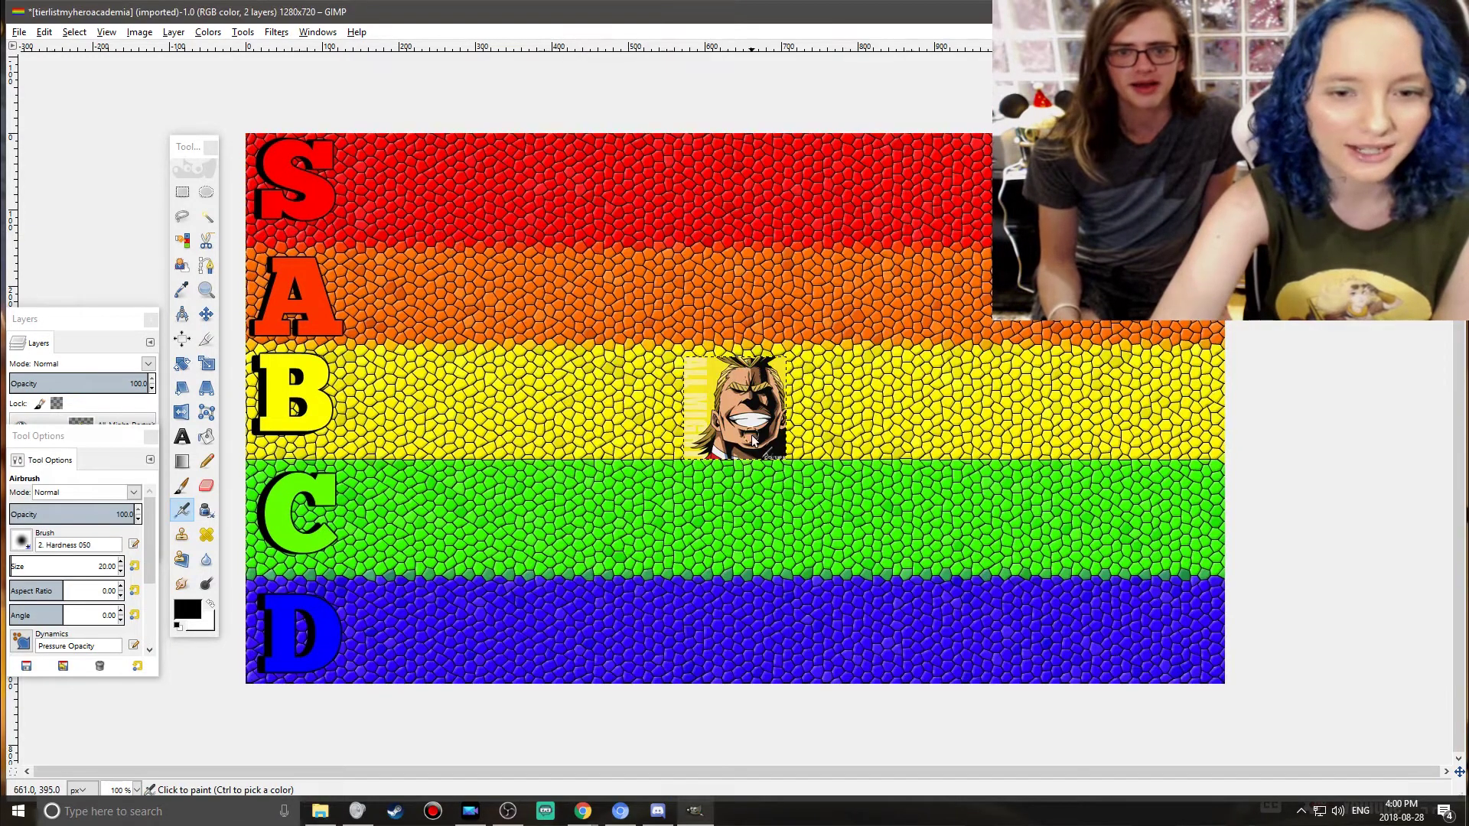
left_click(206, 314)
left_click_drag(728, 405, 411, 286)
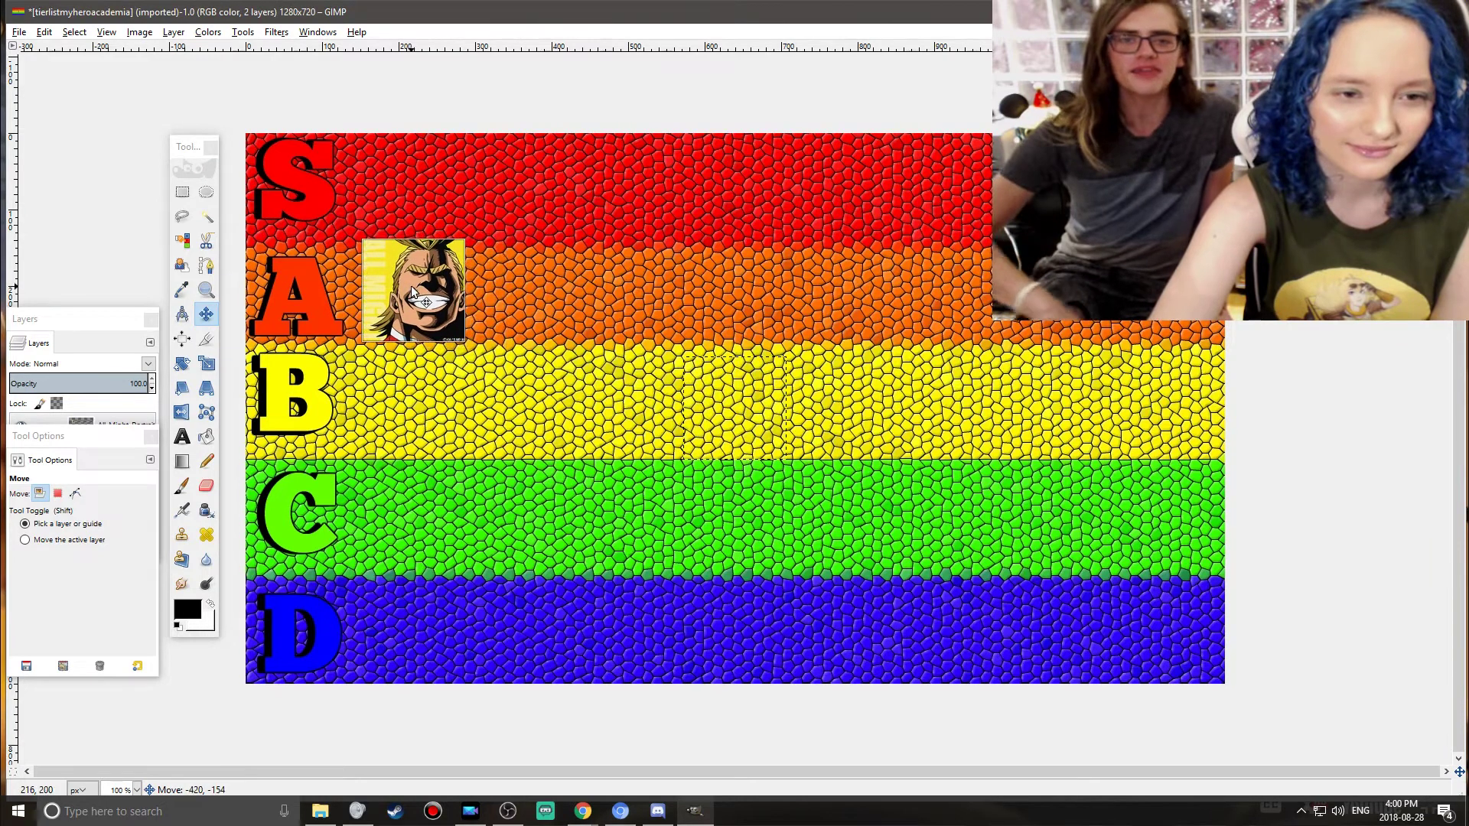
- Scale the All Might portrait to 118 × 110 px so it fits within the A row
left_click(206, 362)
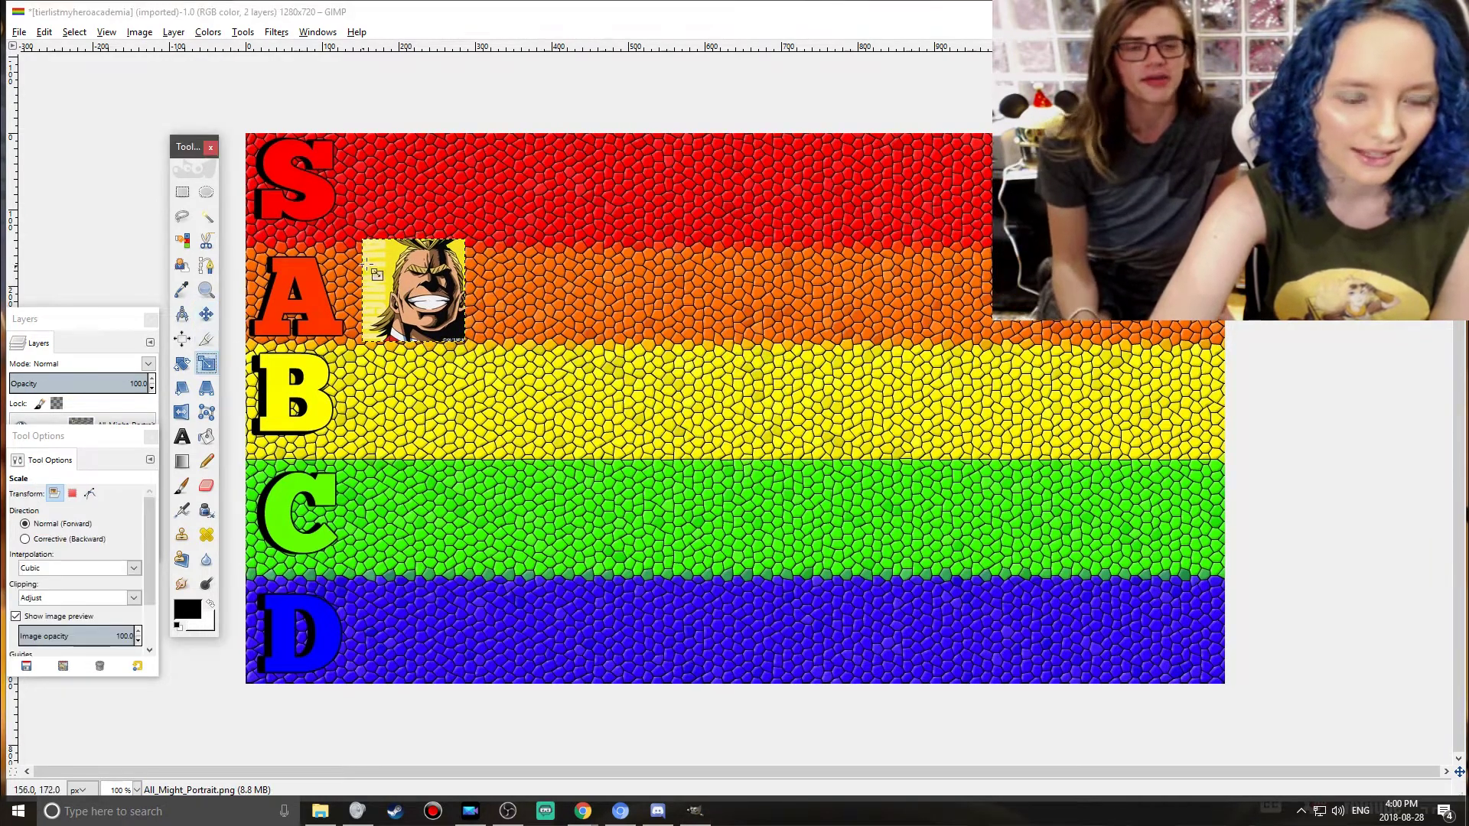
left_click(372, 303)
left_click_drag(372, 303, 417, 287)
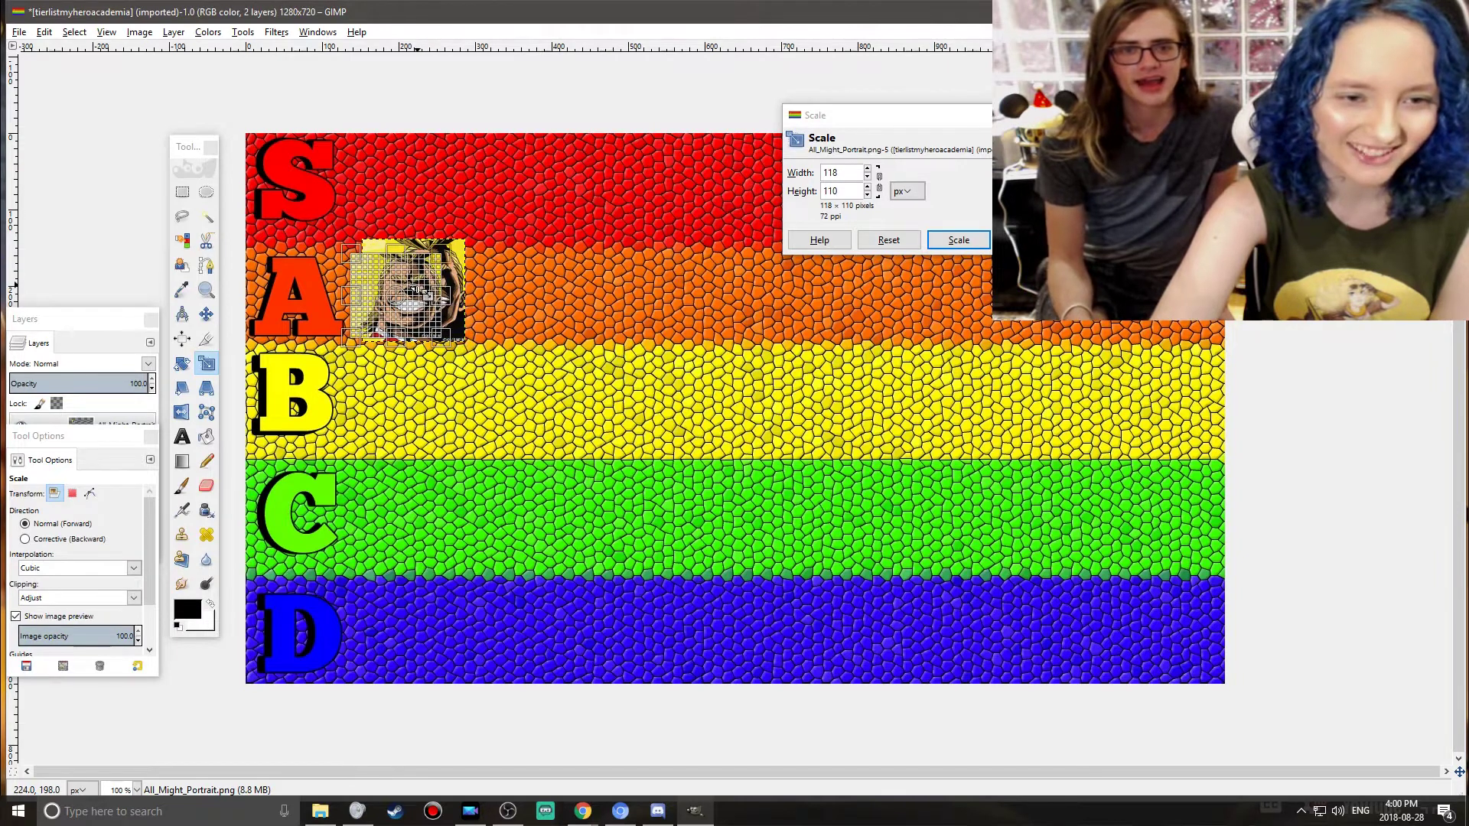
left_click(959, 240)
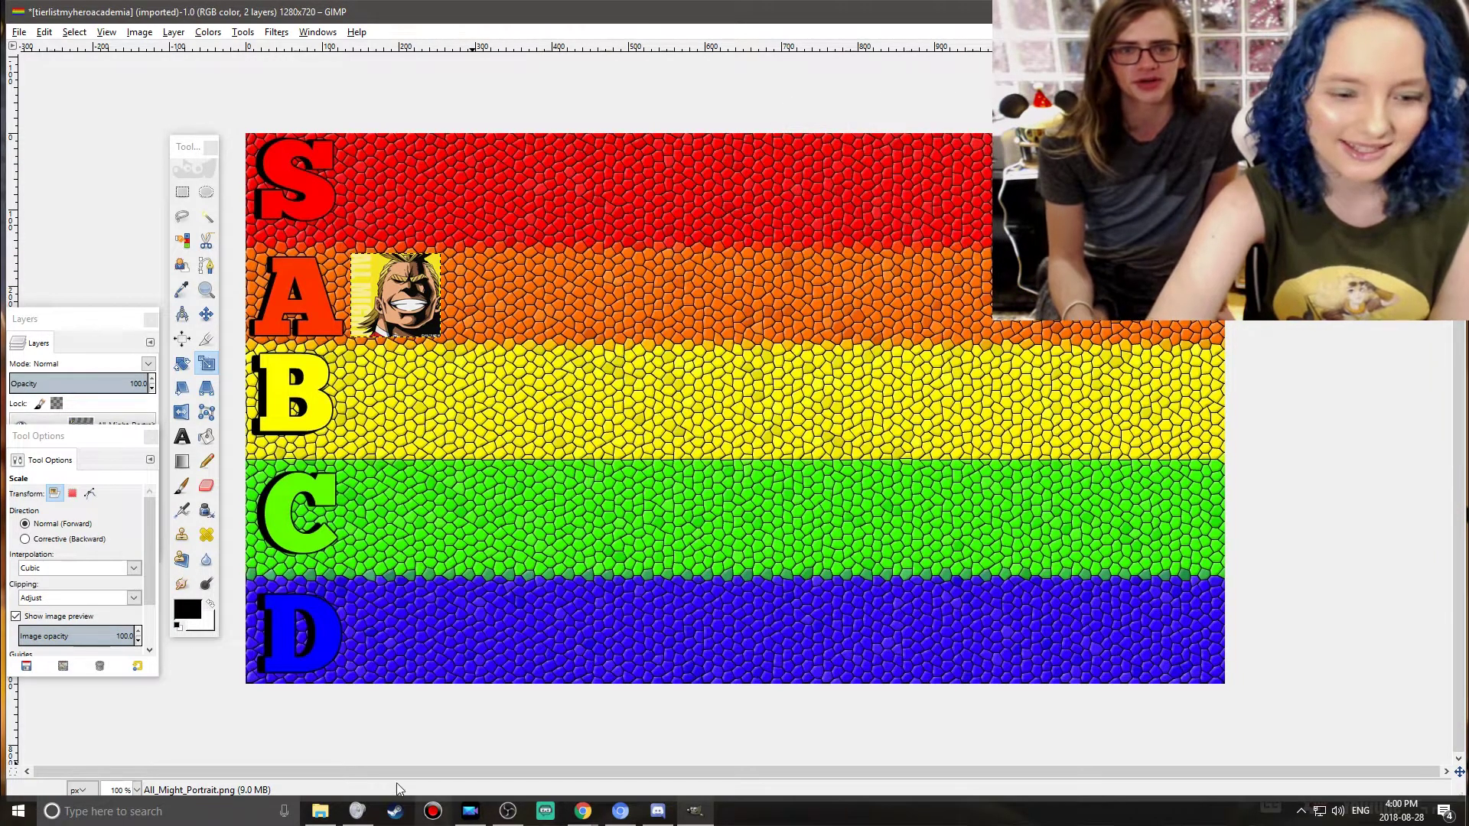
- Add the Kouji_Kouda_Portrait image as a layer and place it in the A row beside All Might, scaled to 109 × 99 px
left_click(320, 810)
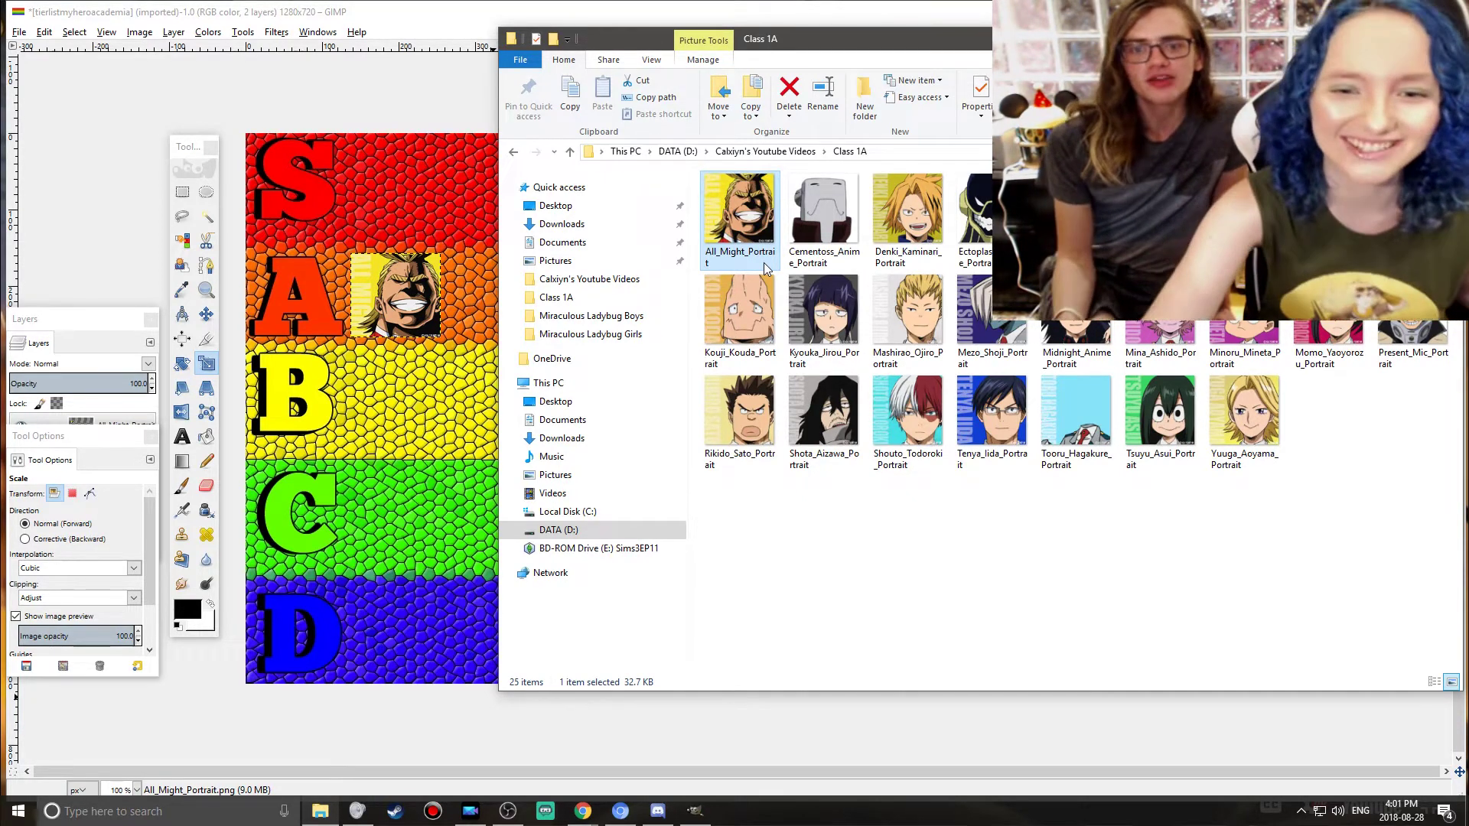
left_click(758, 334)
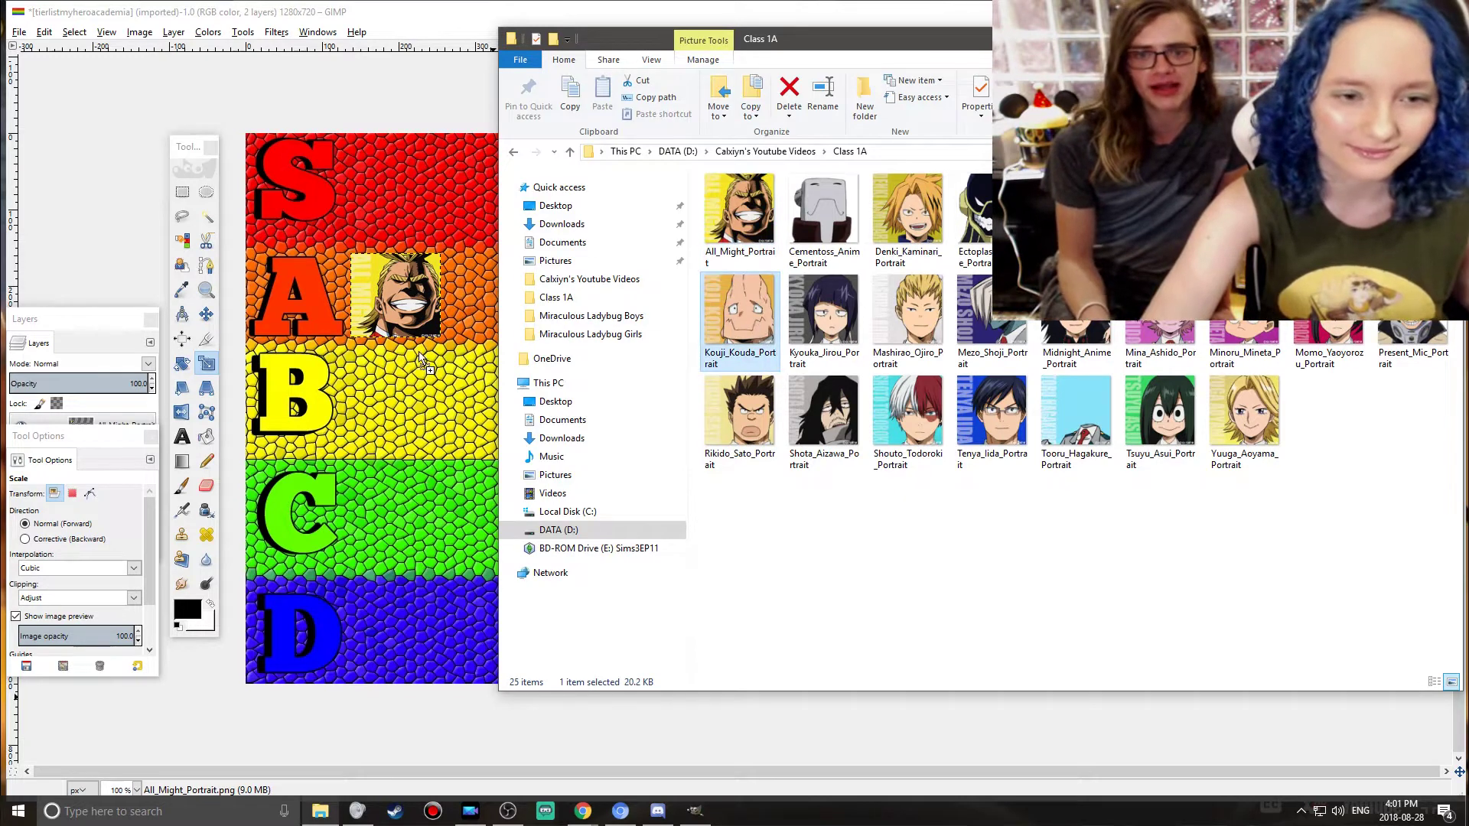
left_click_drag(426, 360, 492, 364)
left_click(731, 409)
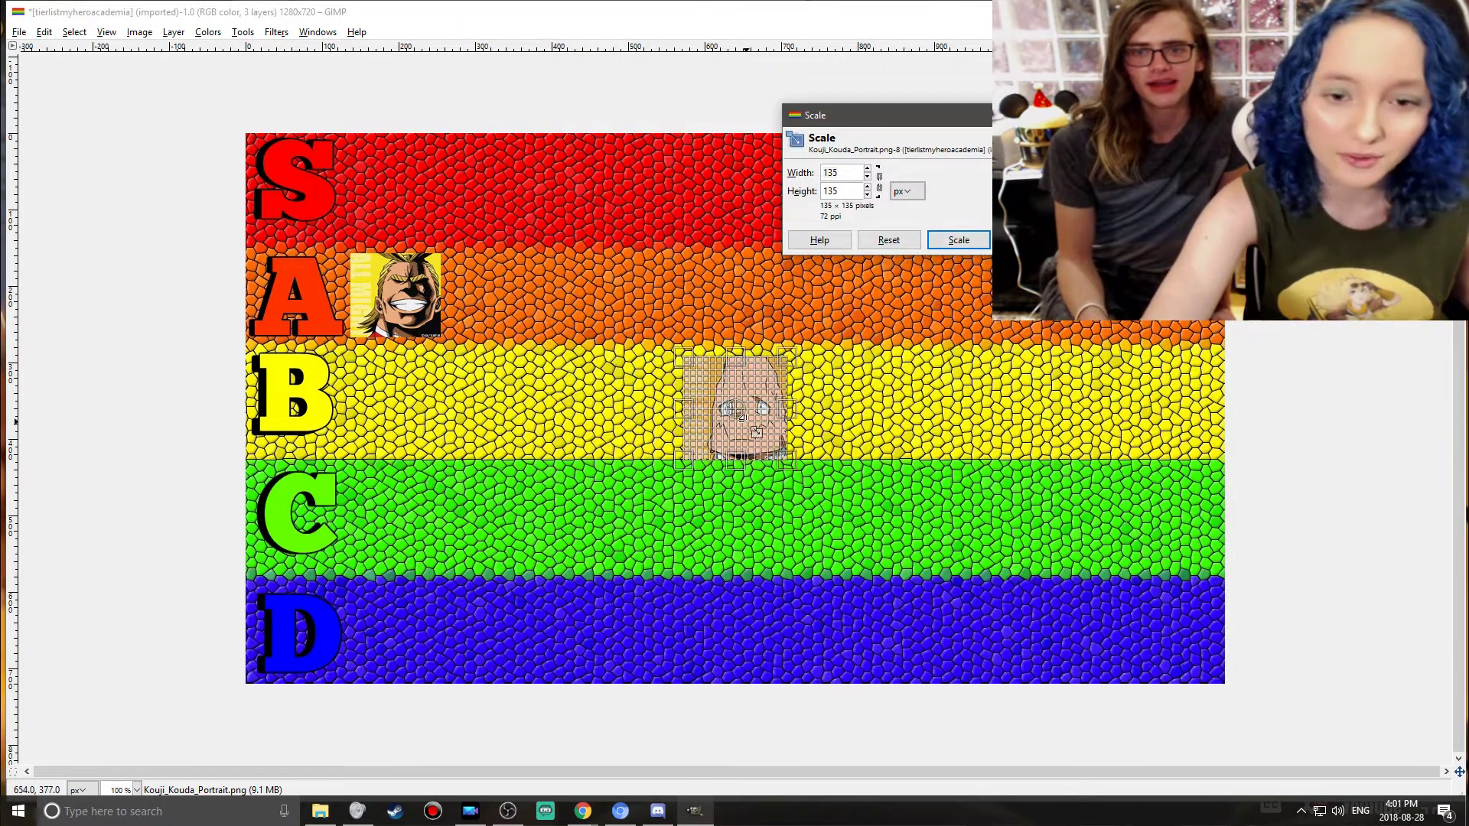
left_click_drag(733, 407, 520, 292)
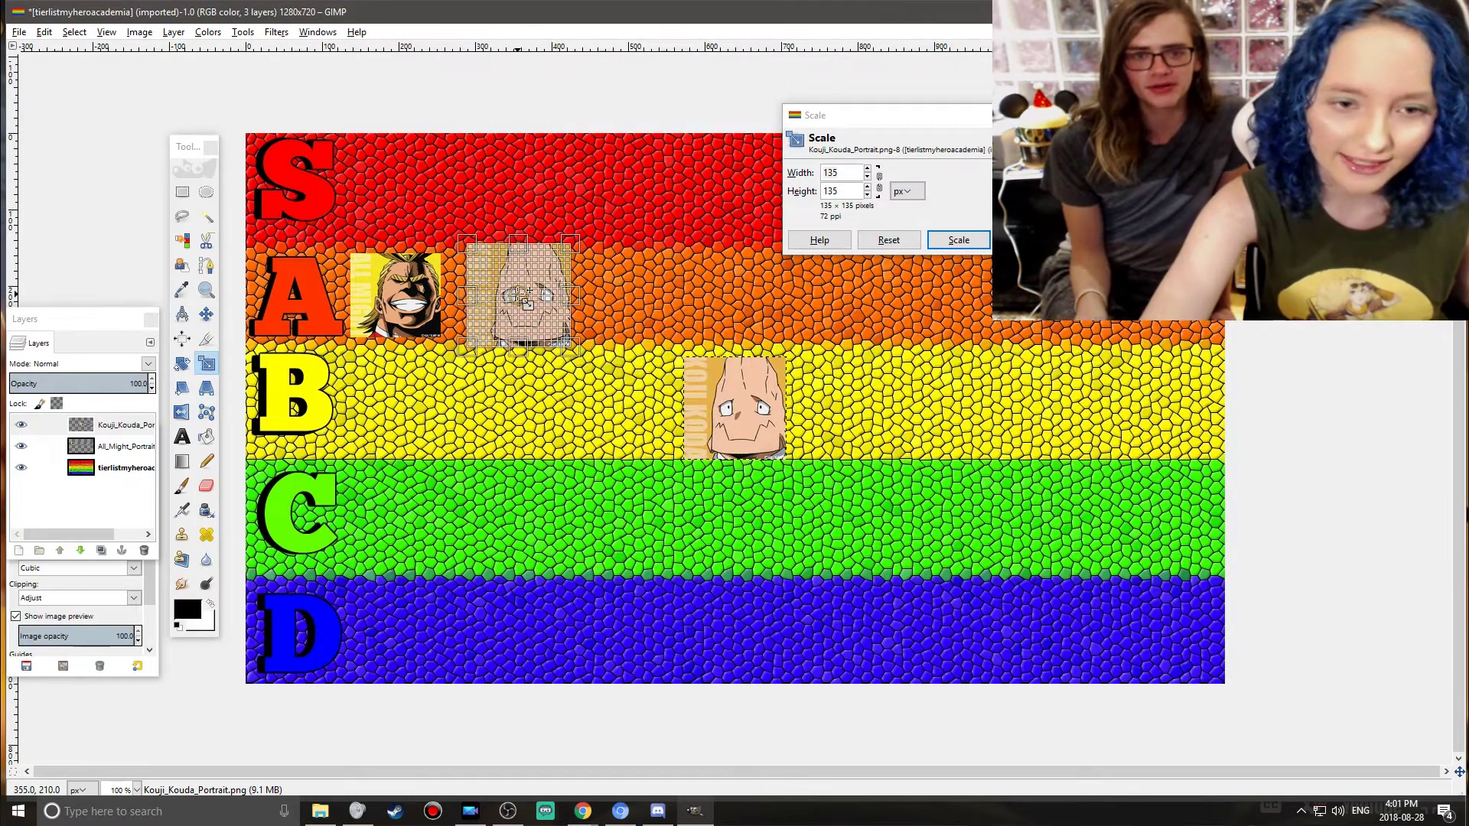
left_click_drag(479, 244, 504, 285)
left_click_drag(537, 334, 535, 323)
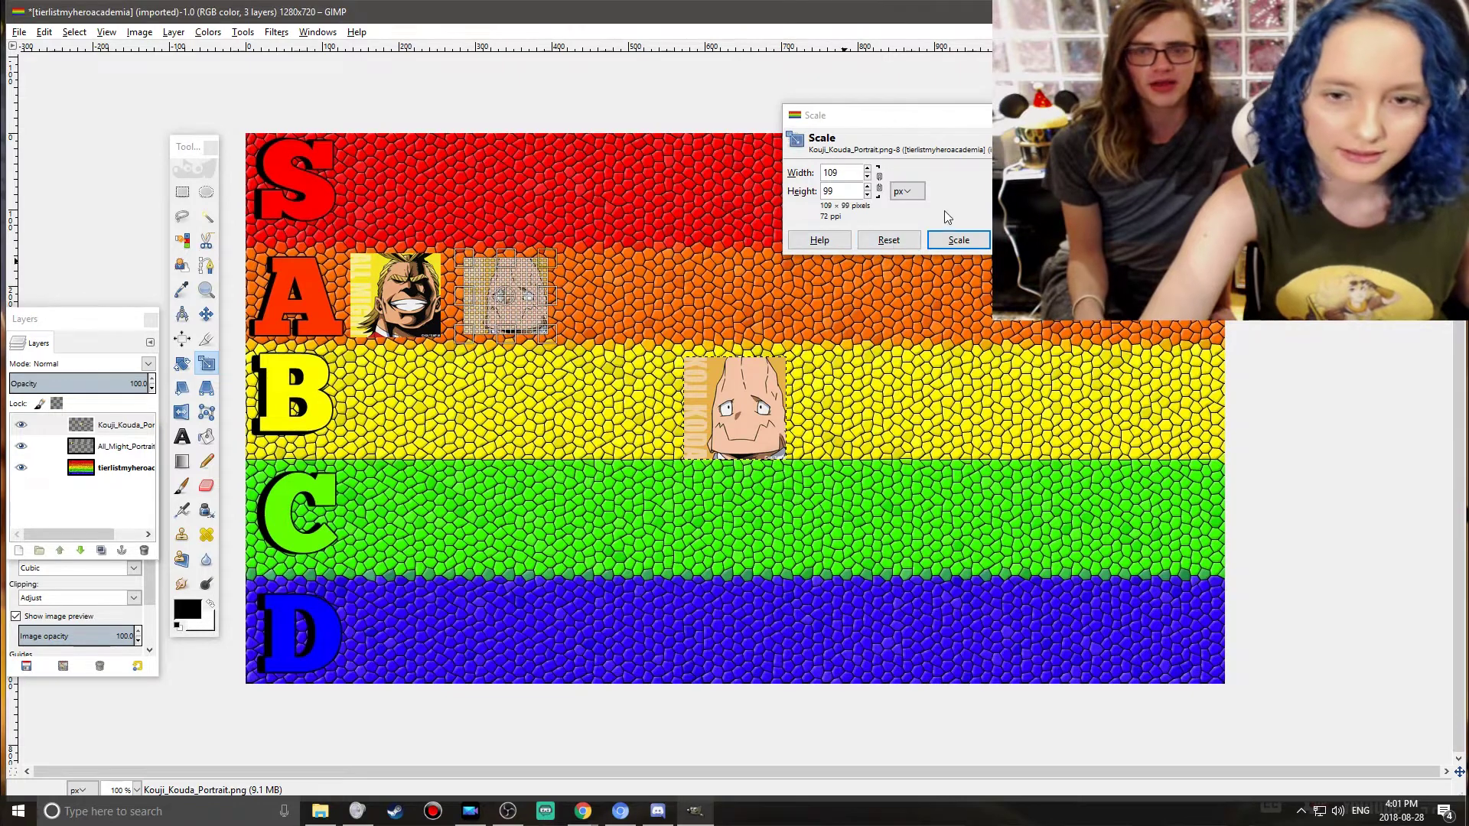
left_click(950, 240)
- Rescale the Kouji Kouda portrait to 108 × 100 px, keeping it beside All Might in the A row
left_click(551, 263)
left_click_drag(505, 283, 538, 319)
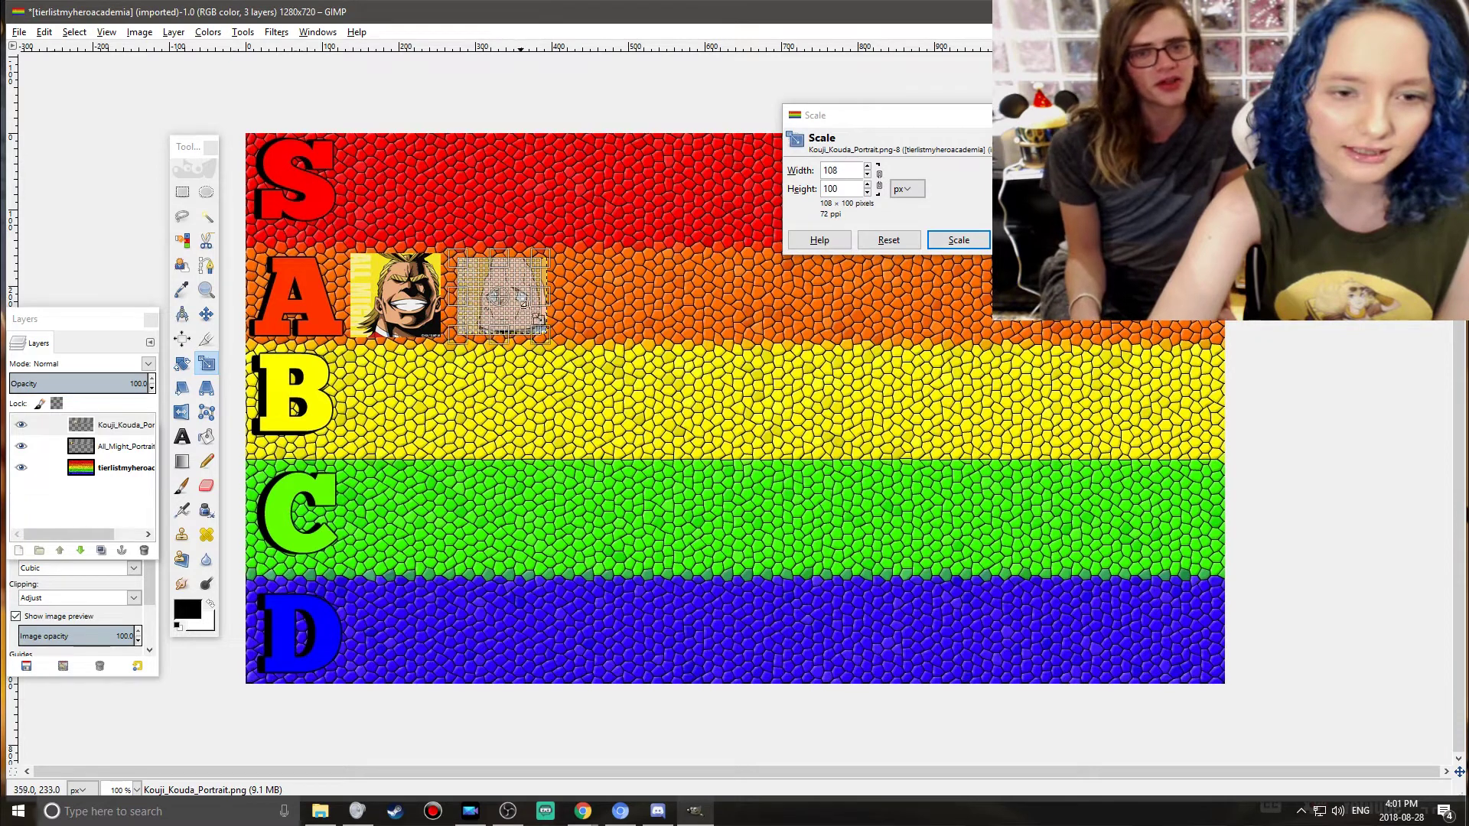
left_click(952, 240)
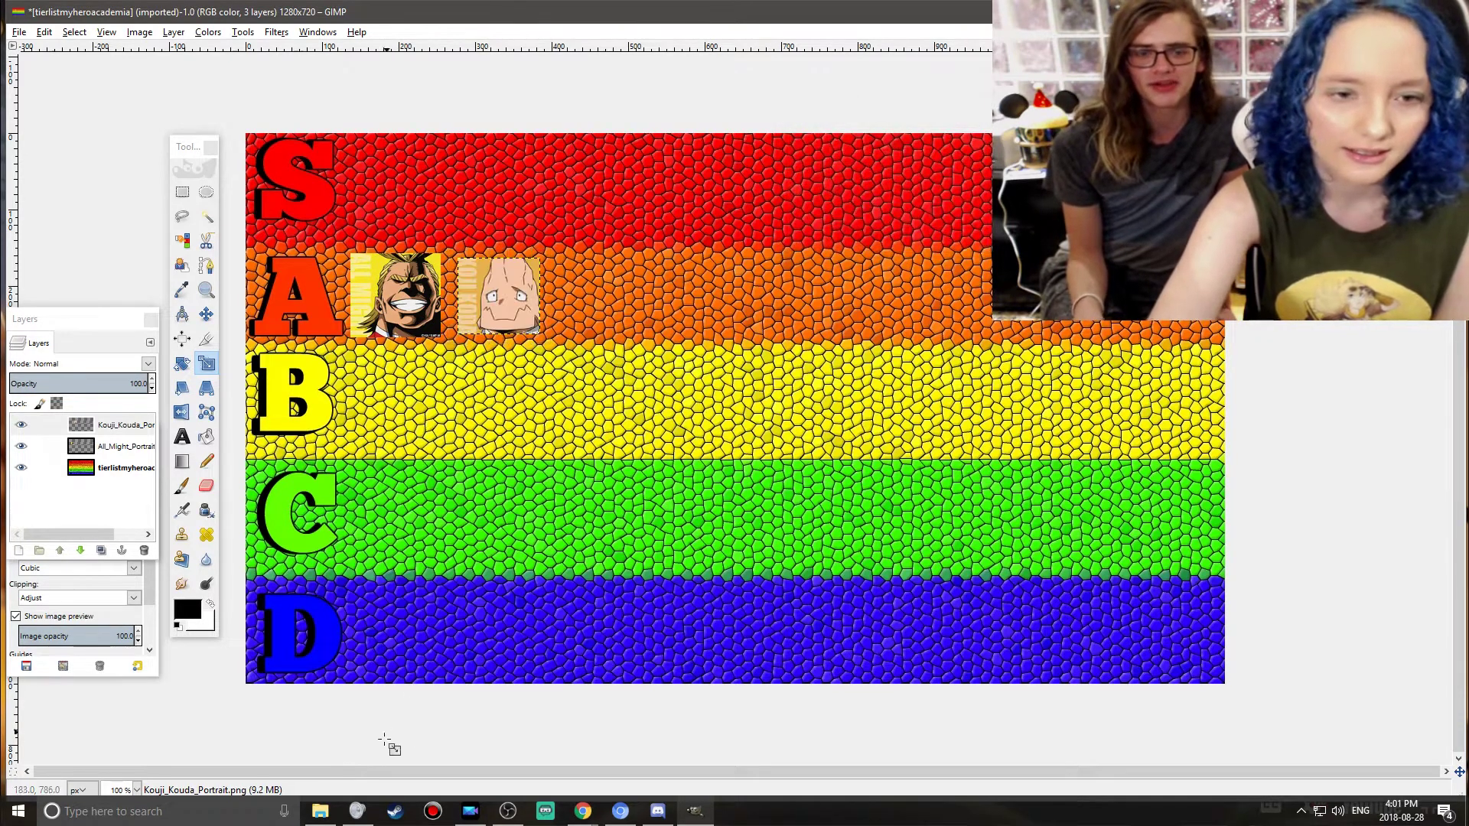
- Add the Rikido_Sato_Portrait image as a layer and move it to the start of the C row
left_click(320, 811)
left_click(748, 431)
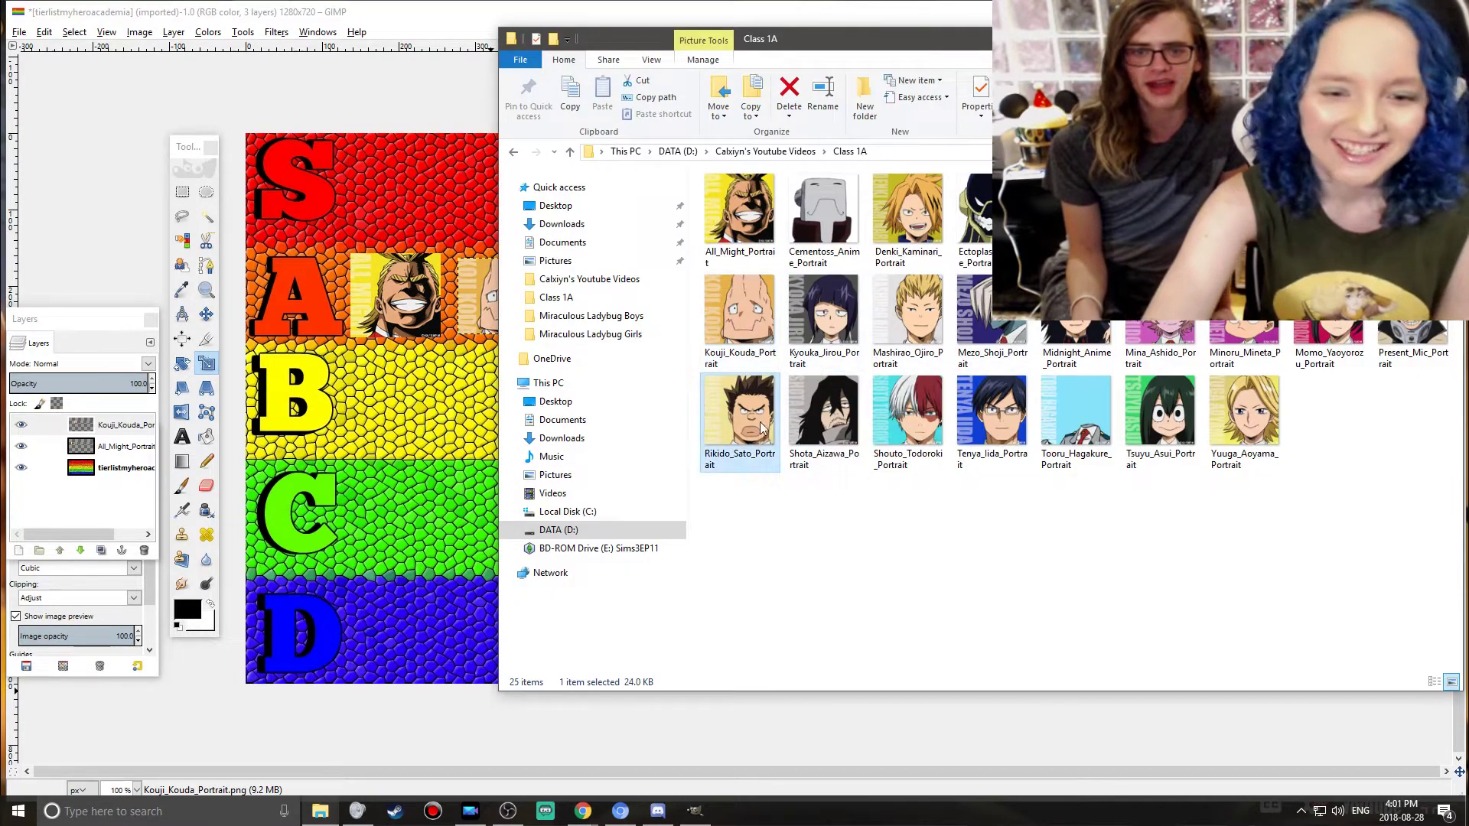
left_click_drag(761, 428, 509, 394)
left_click(205, 314)
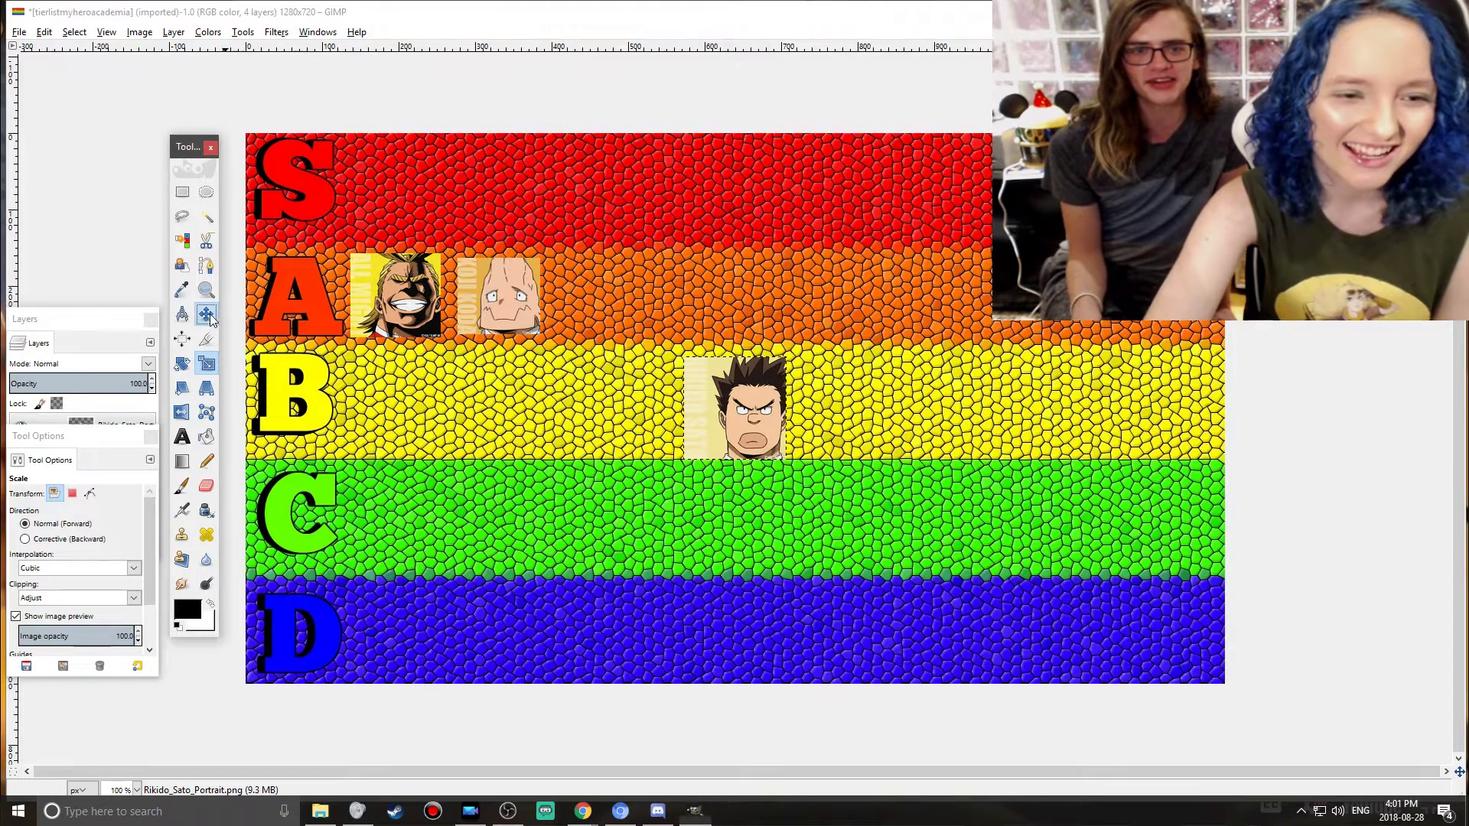
left_click_drag(736, 417, 395, 520)
- Preview the Cementoss_Anime_Portrait image, then add it as a layer and place it beside Rikido Sato in the C row
left_click(322, 817)
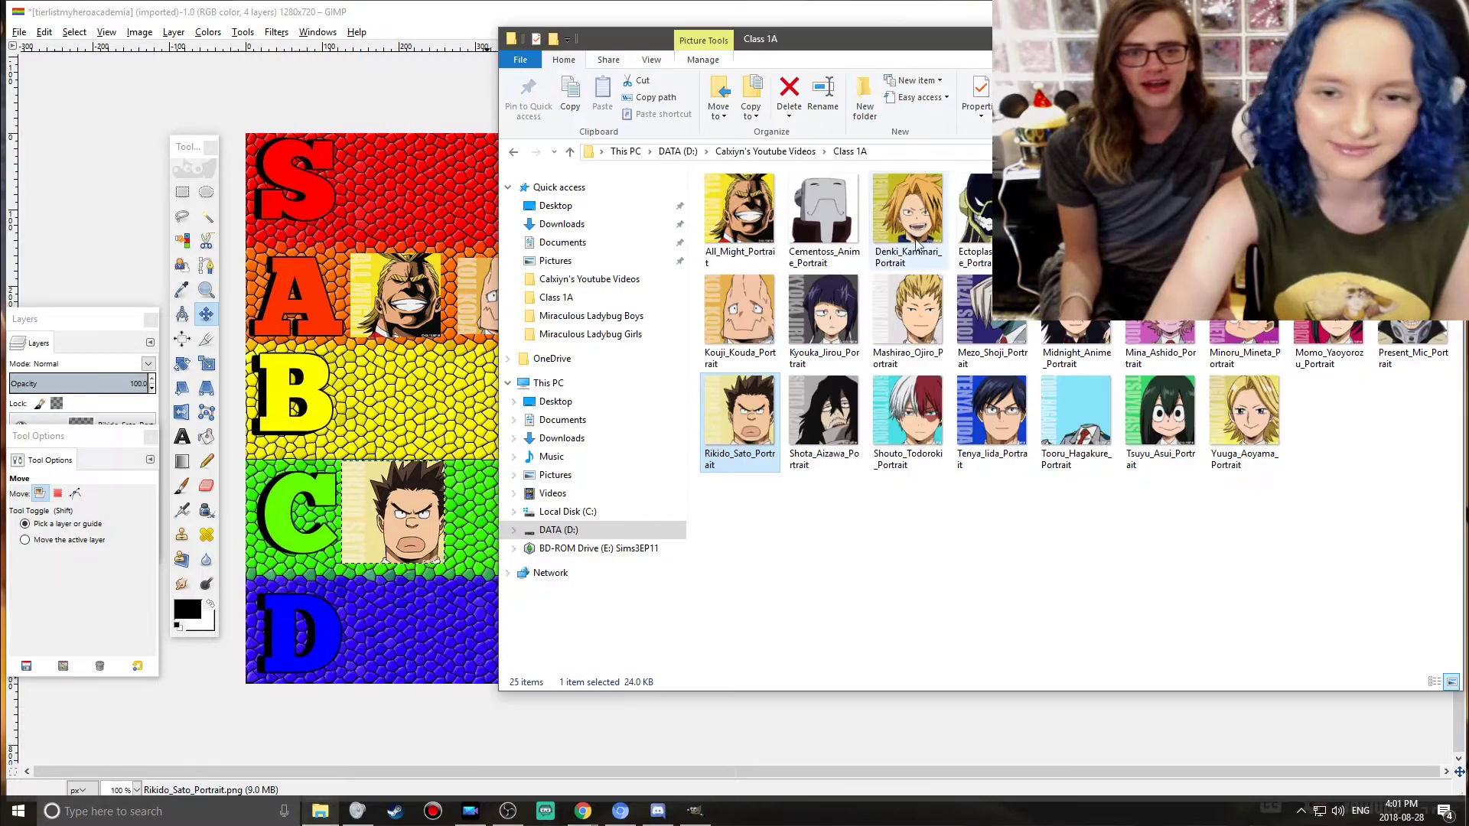
double_click(836, 190)
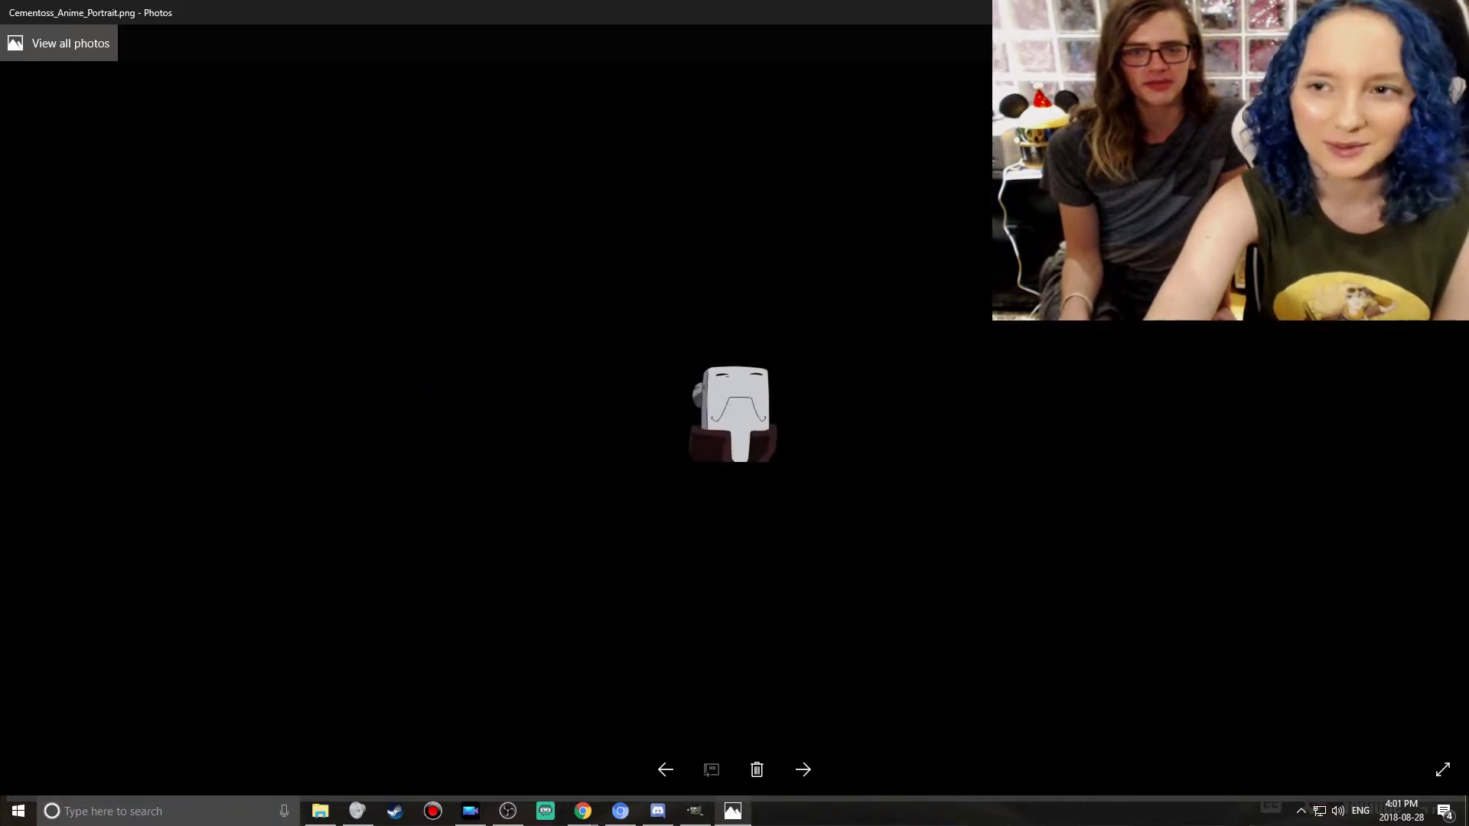
key("alt+F4")
left_click_drag(835, 199, 428, 439)
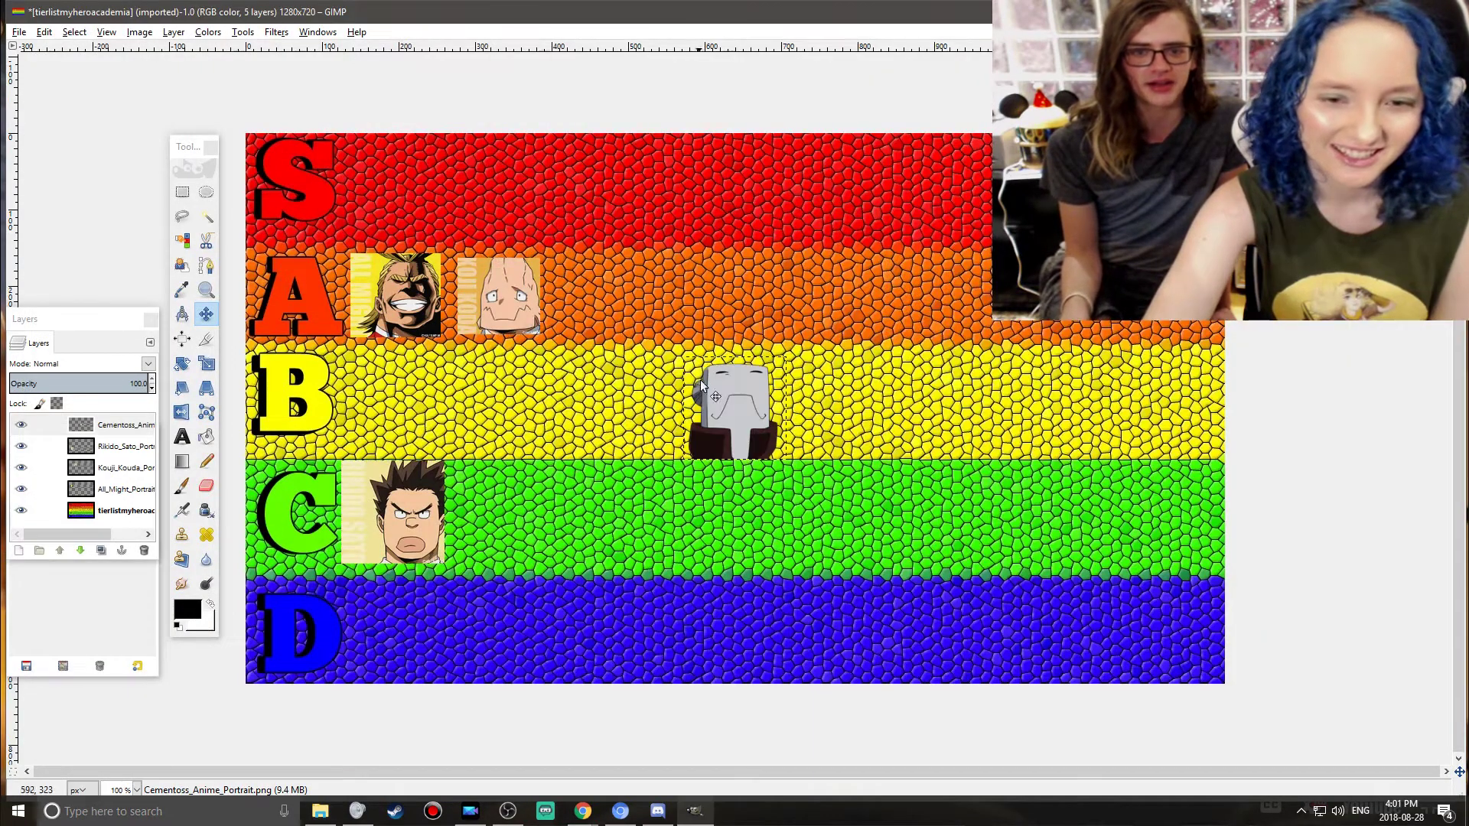
left_click_drag(732, 392, 504, 495)
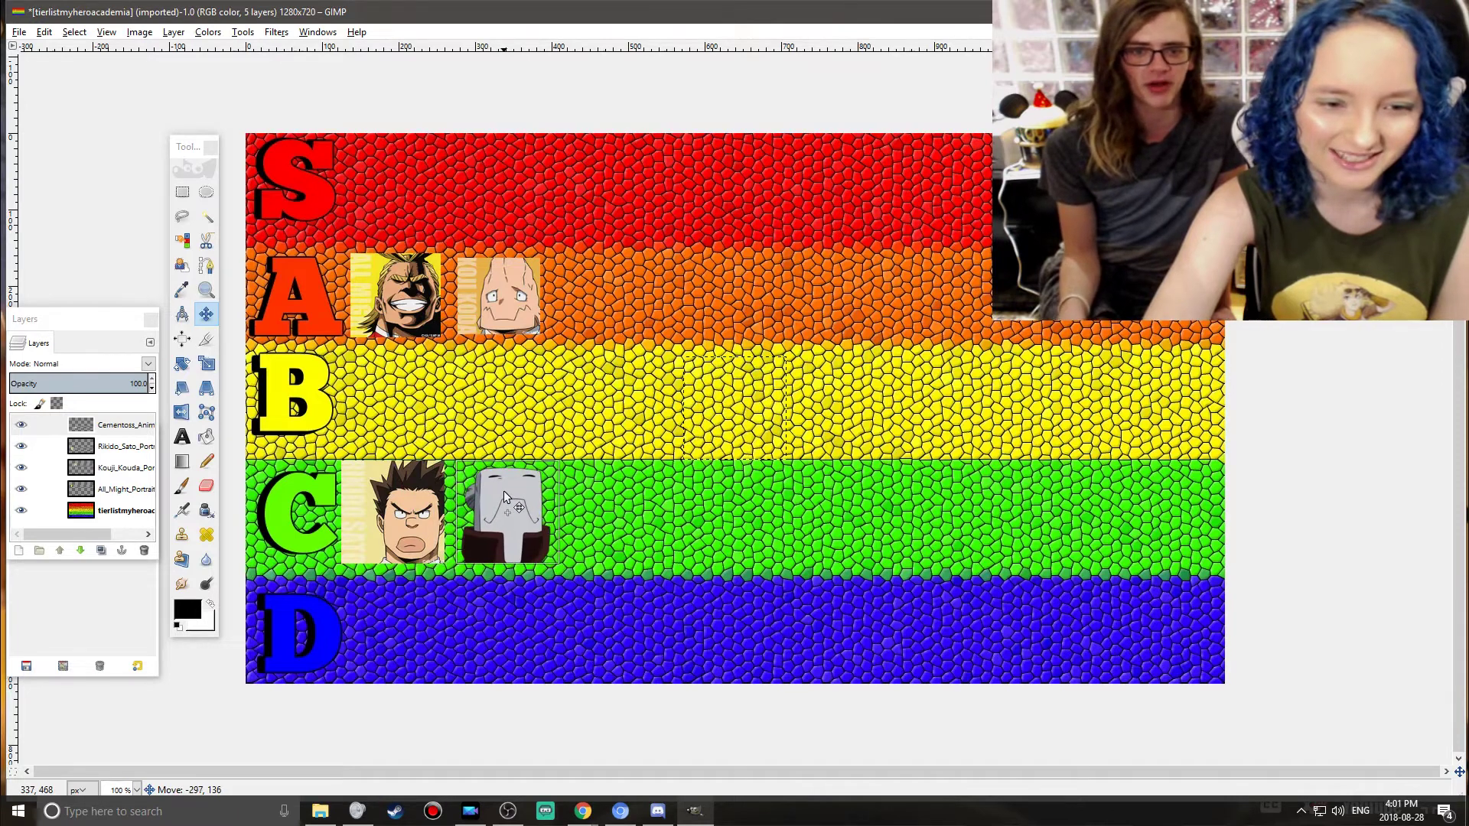
- Move the Cementoss portrait up from the C row to the start of the B row
left_click(320, 811)
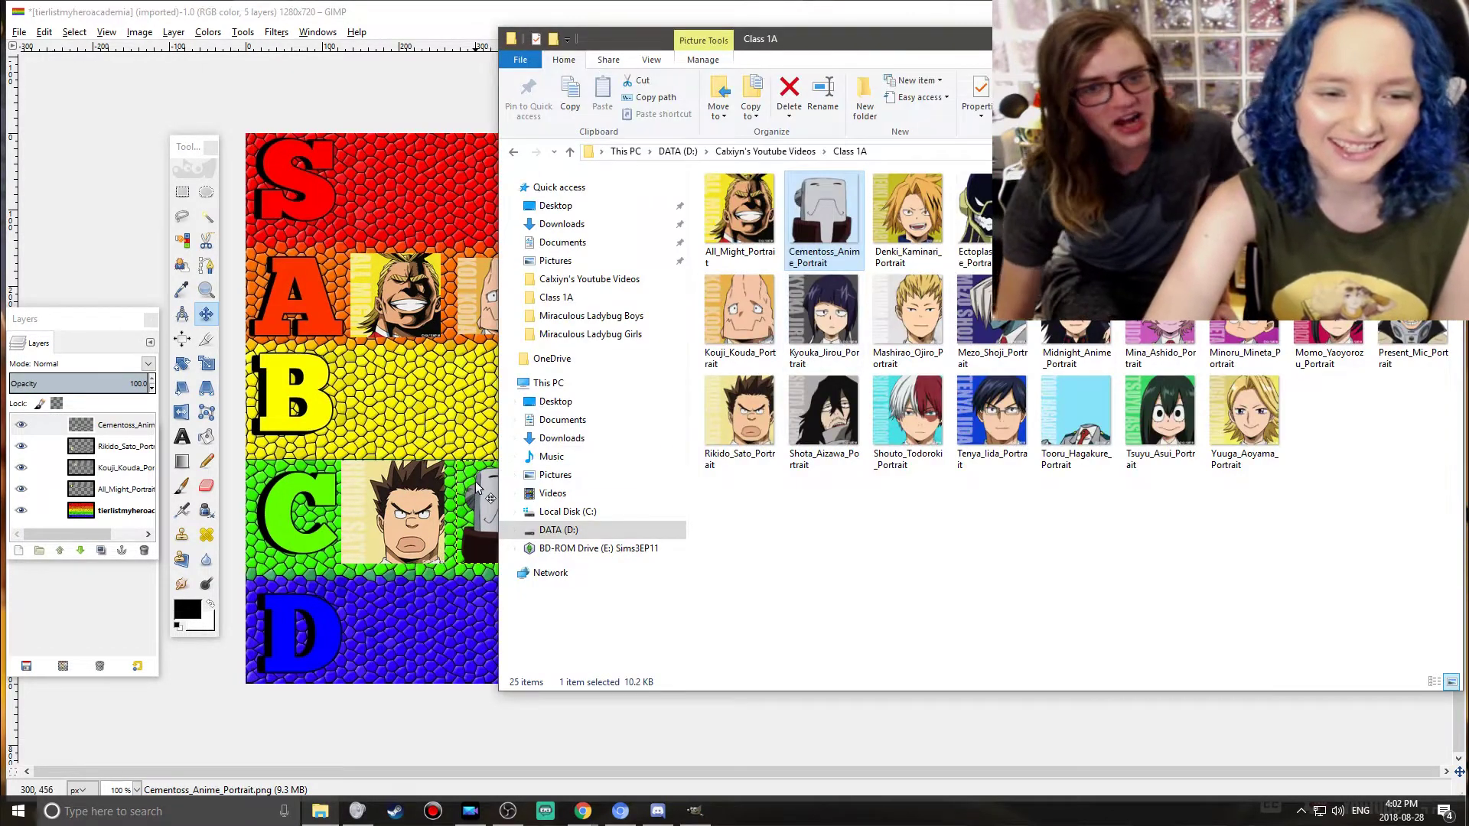
left_click(480, 489)
left_click_drag(521, 542, 407, 432)
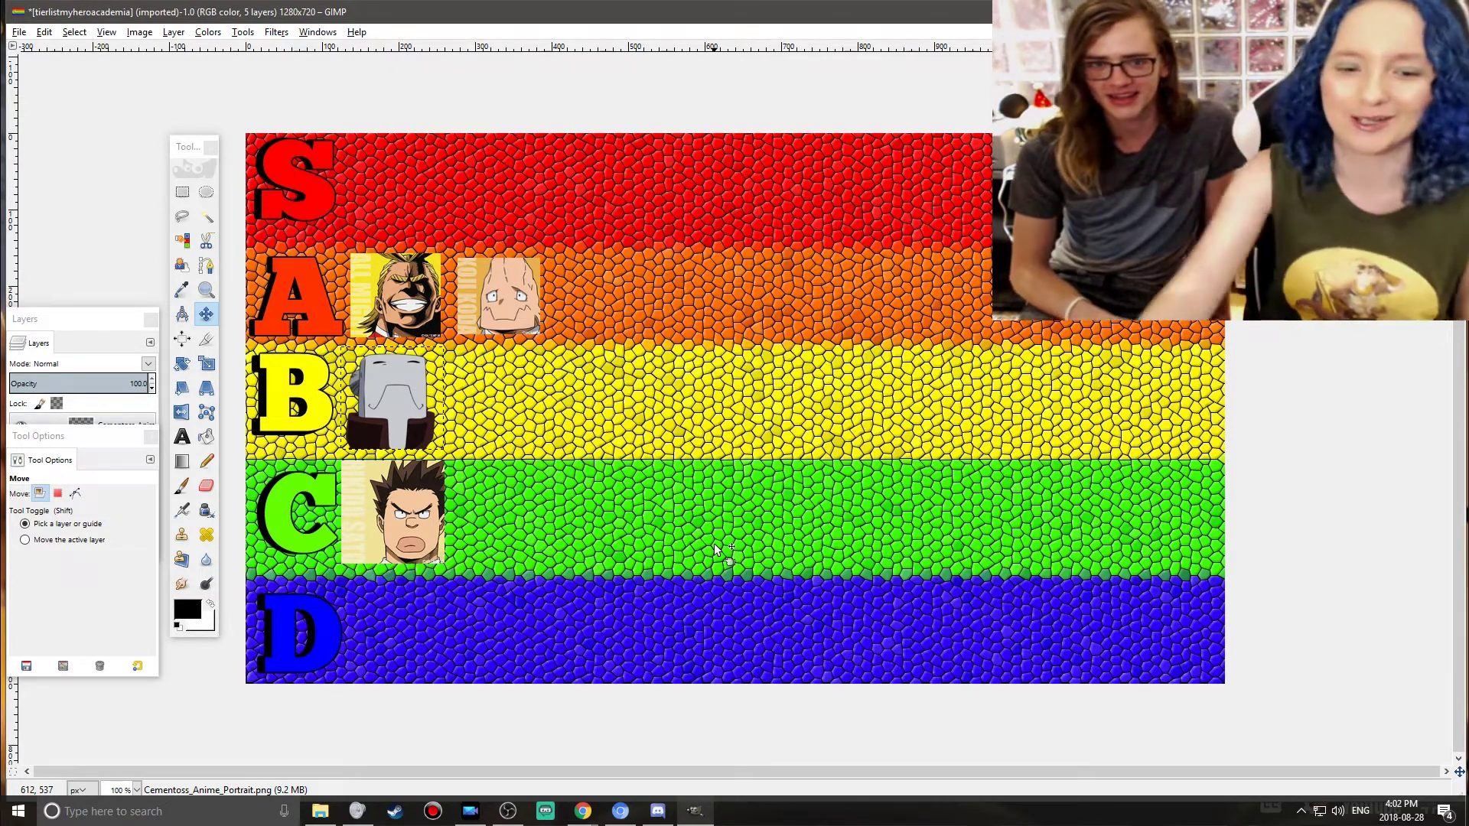
- Add the Kyouka_Jirou_Portrait image as a layer and move it beside Kouji Kouda in the A row
left_click(320, 811)
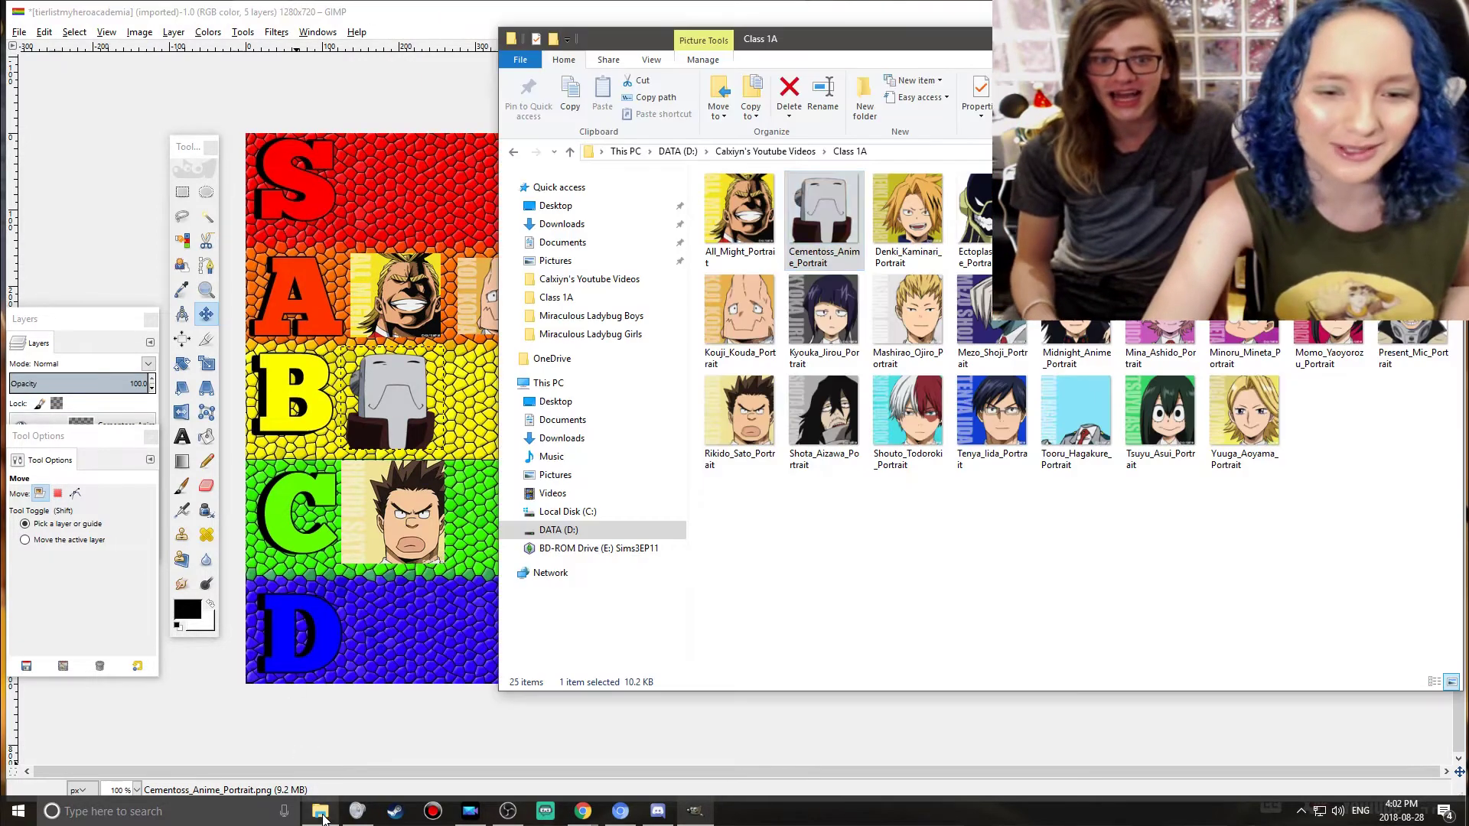
left_click_drag(858, 330, 462, 614)
left_click_drag(753, 442, 628, 332)
- Scale the Kyouka Jirou portrait to 118 × 98 px so it fits within the A row
left_click(206, 363)
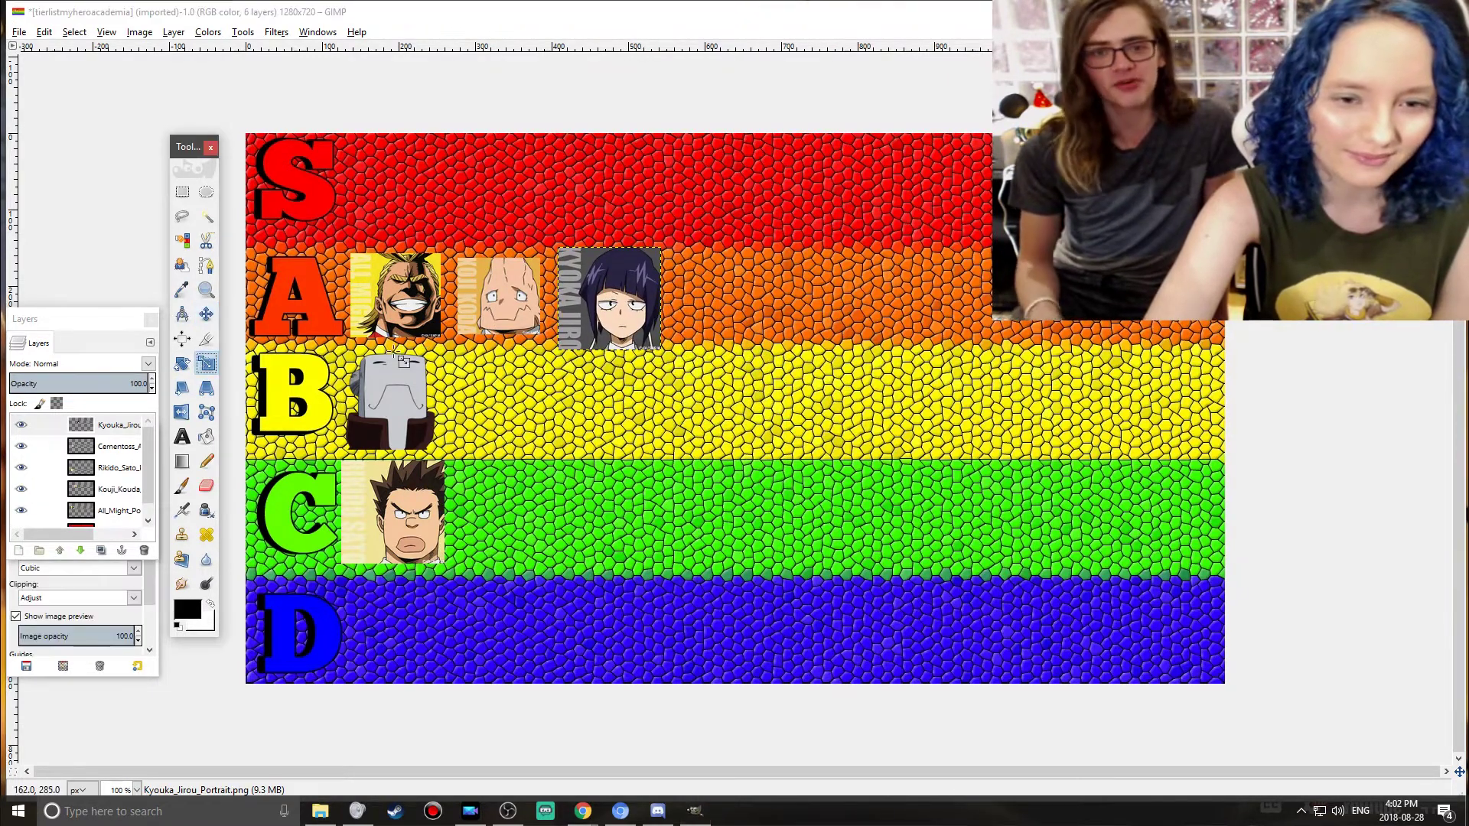
left_click(605, 335)
left_click(959, 240)
left_click_drag(597, 283, 601, 294)
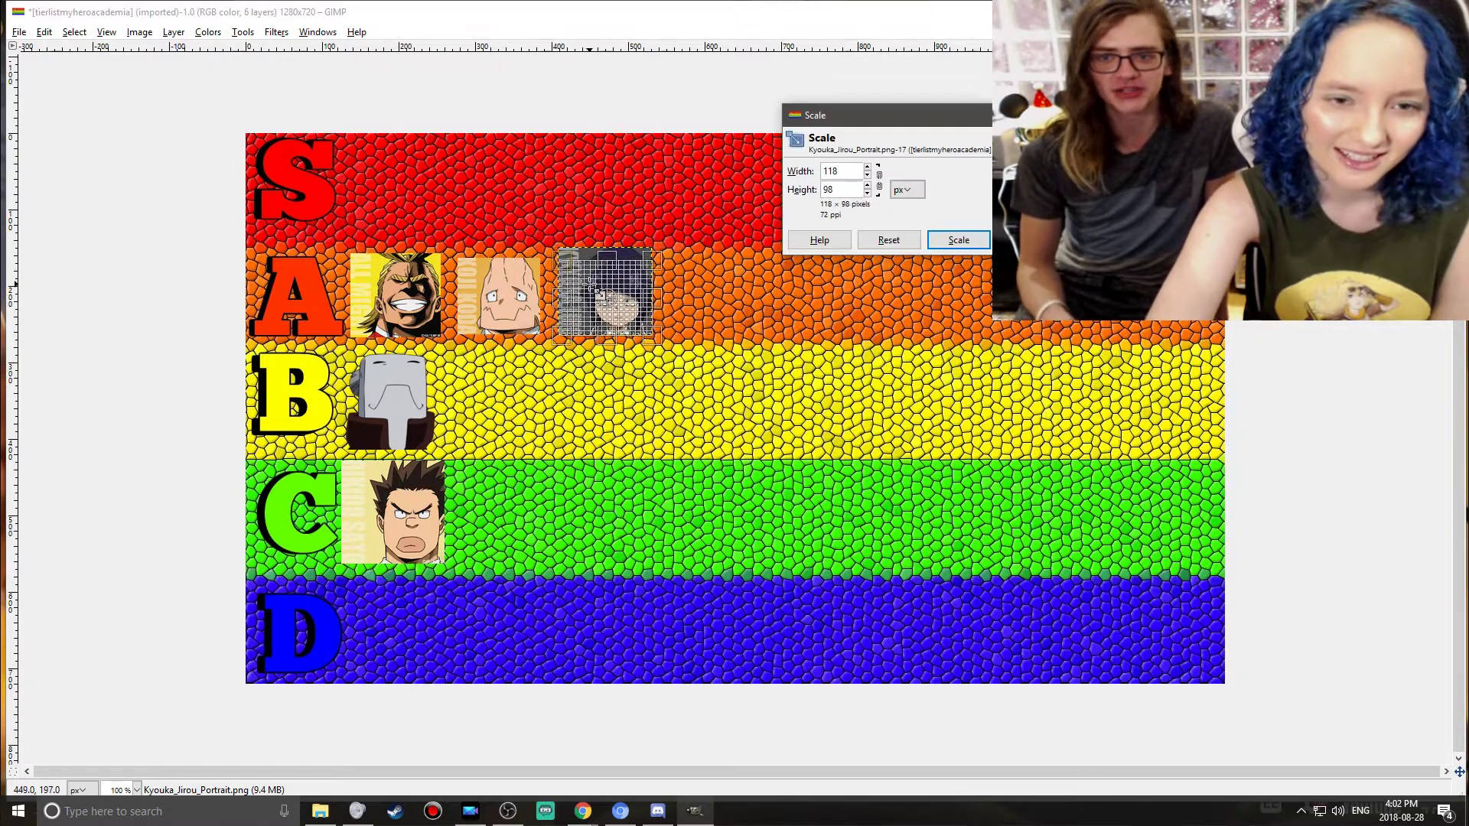
left_click(935, 239)
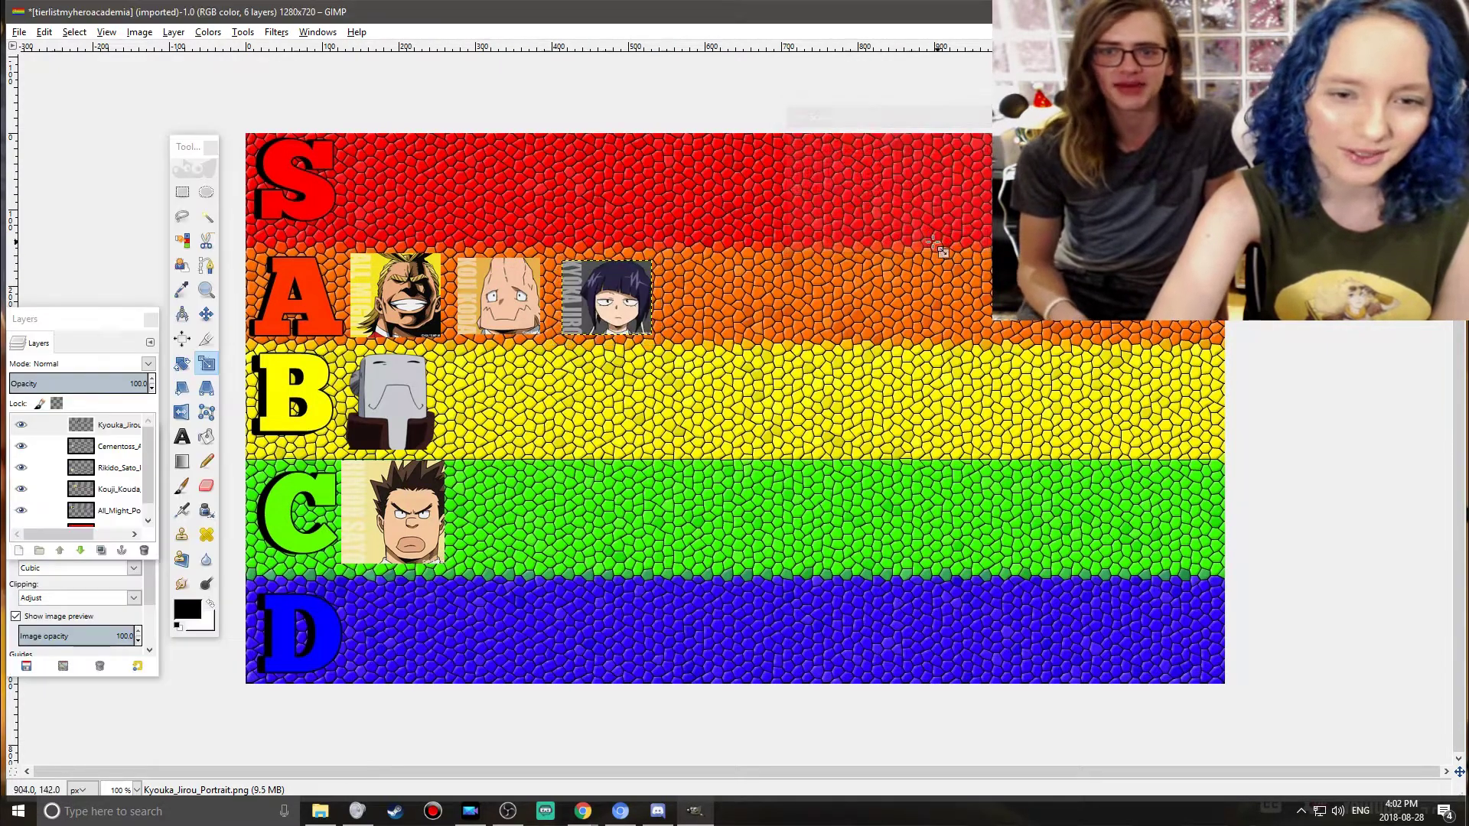
- Add the Shota_Aizawa_Portrait image as a layer and place it at the start of the S row, scaled to fit the row's height
left_click(334, 815)
left_click_drag(841, 441, 826, 401)
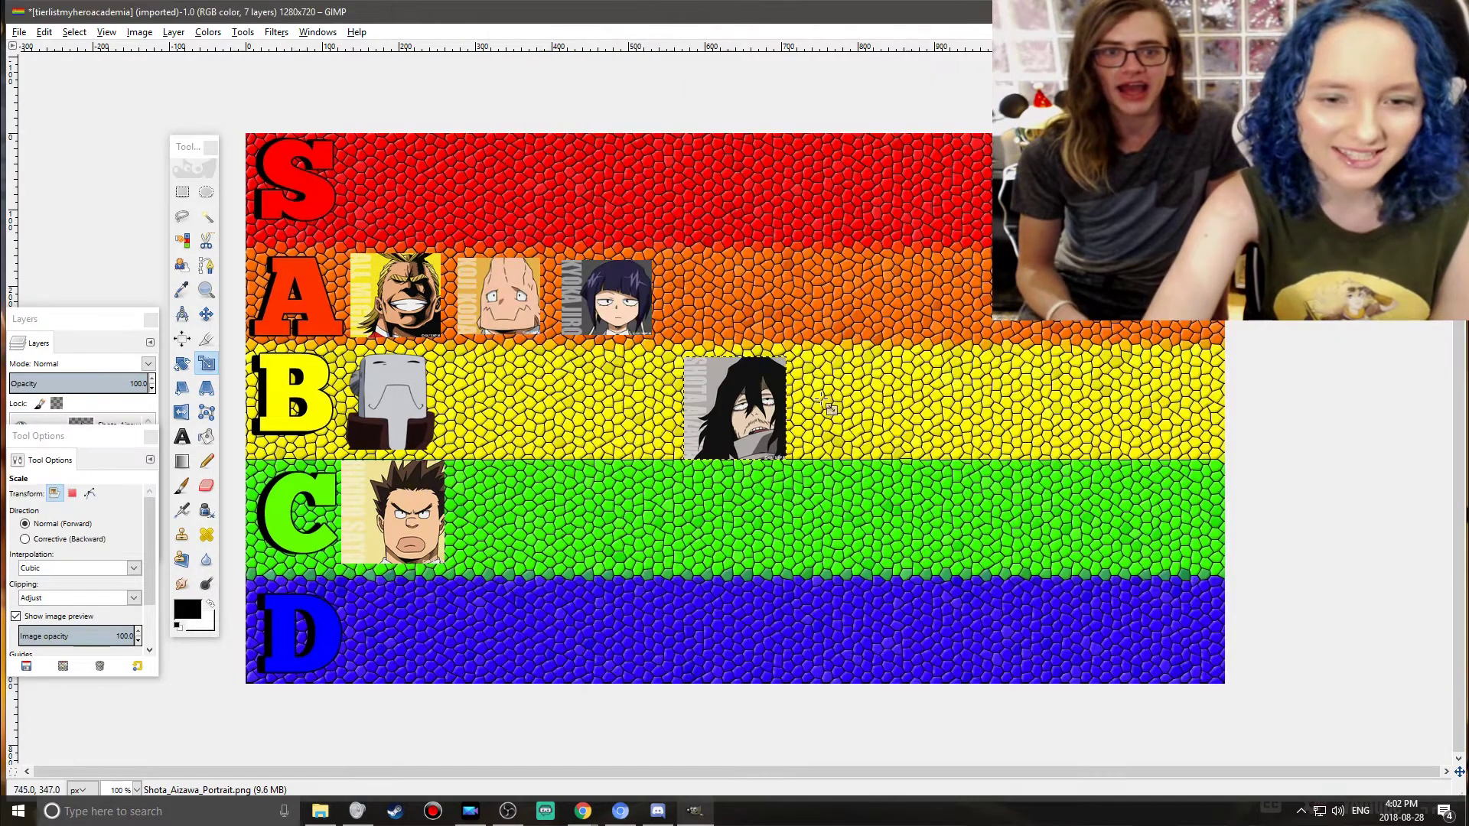
left_click(752, 417)
left_click_drag(727, 393, 399, 178)
left_click_drag(700, 408, 387, 197)
left_click(958, 240)
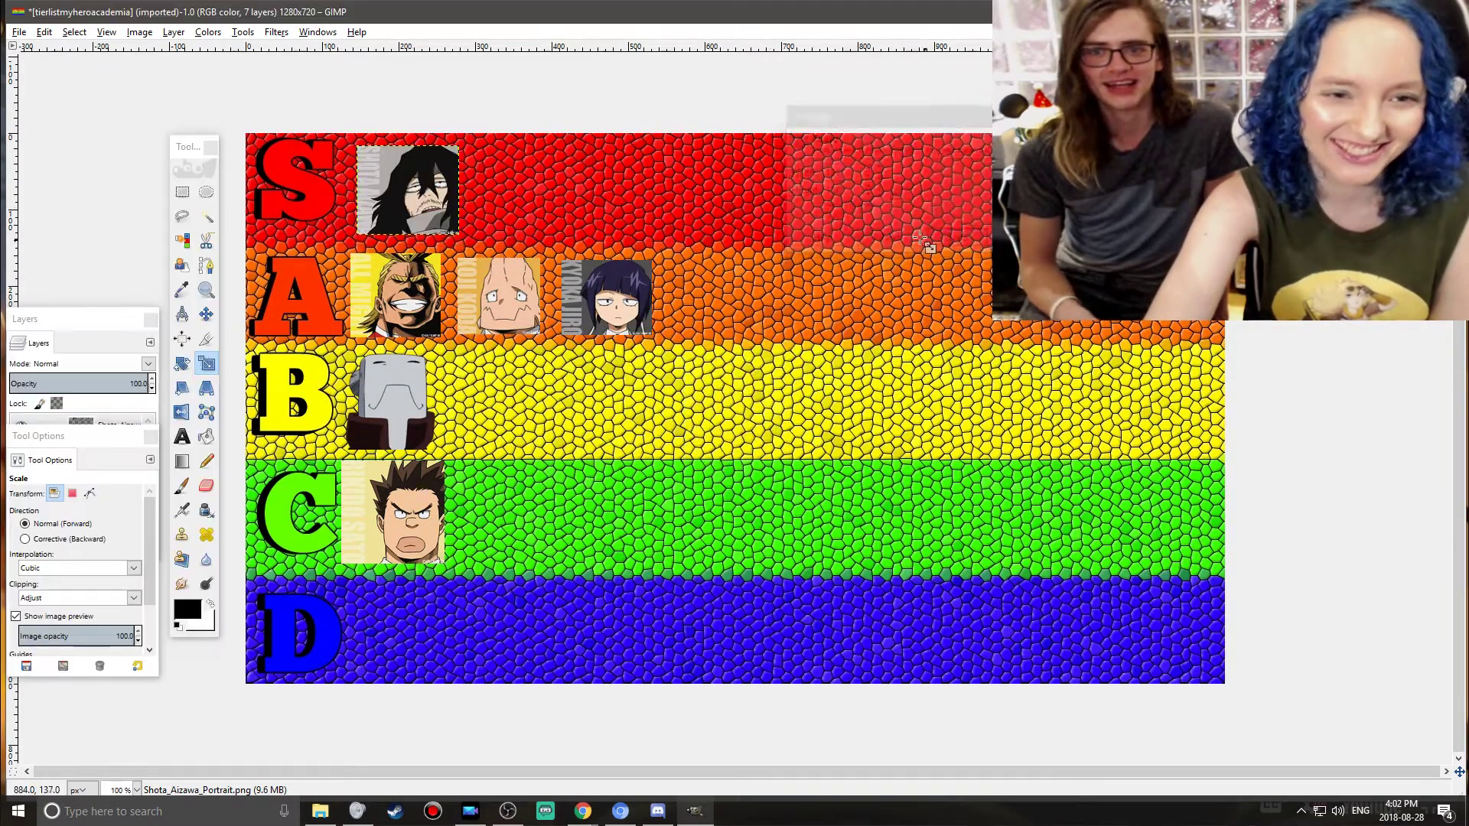
- Preview the Denki_Kaminari_Portrait image, then add it as a layer and place it beside Cementoss in the B row
left_click(320, 813)
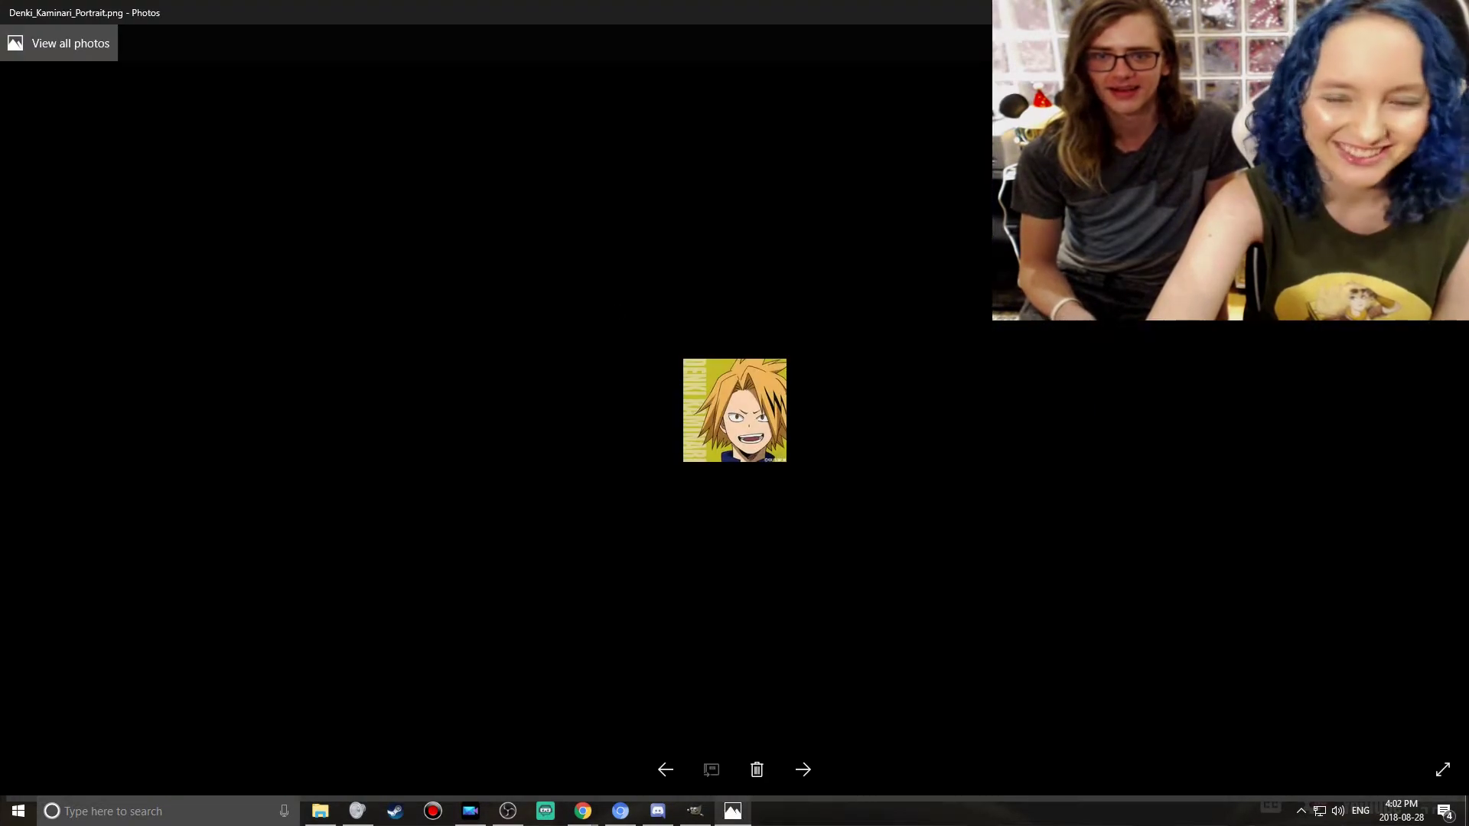
key("alt+F4")
left_click_drag(450, 380, 453, 378)
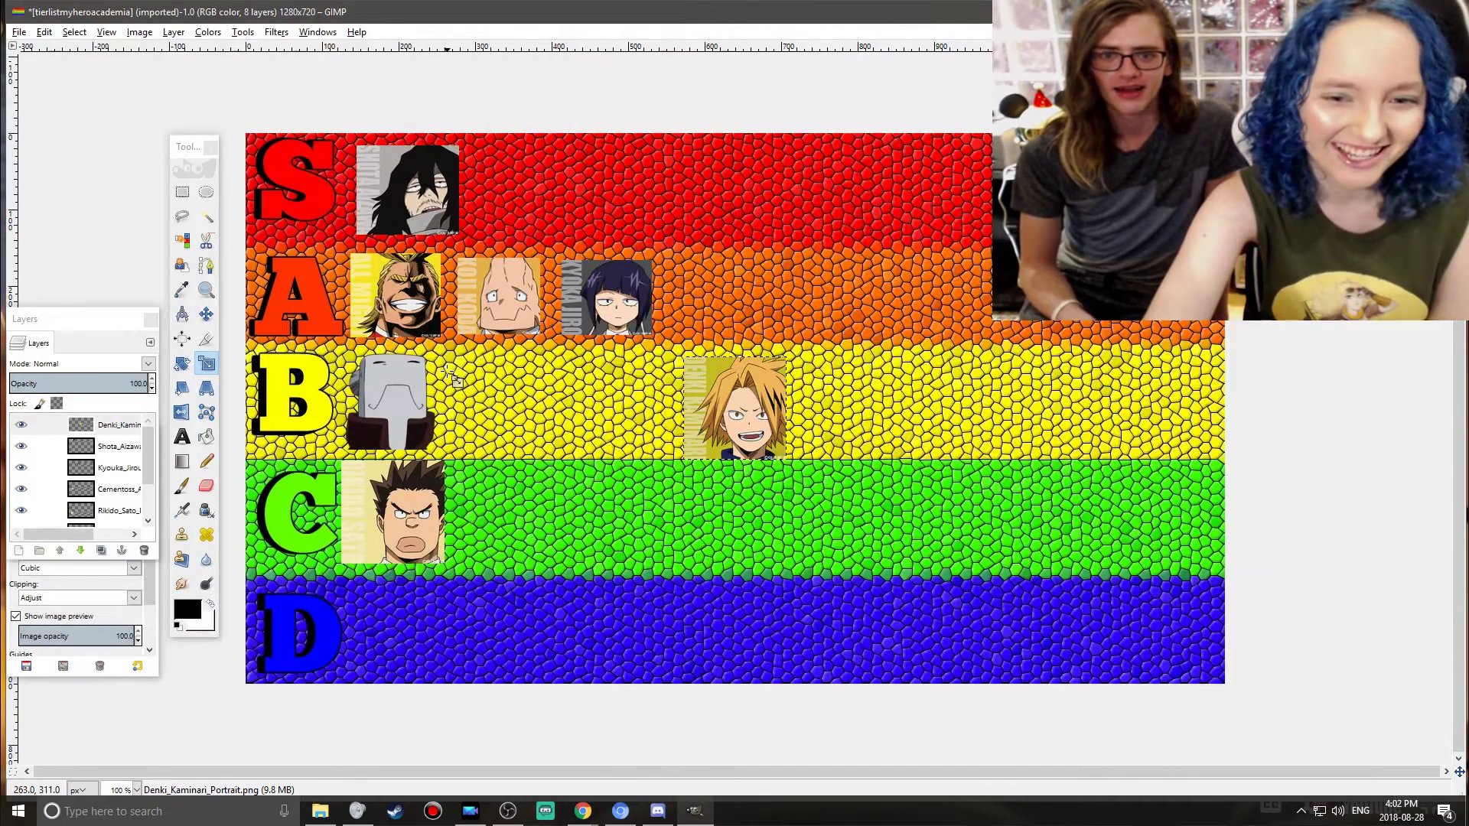
left_click(205, 314)
left_click_drag(753, 442, 517, 438)
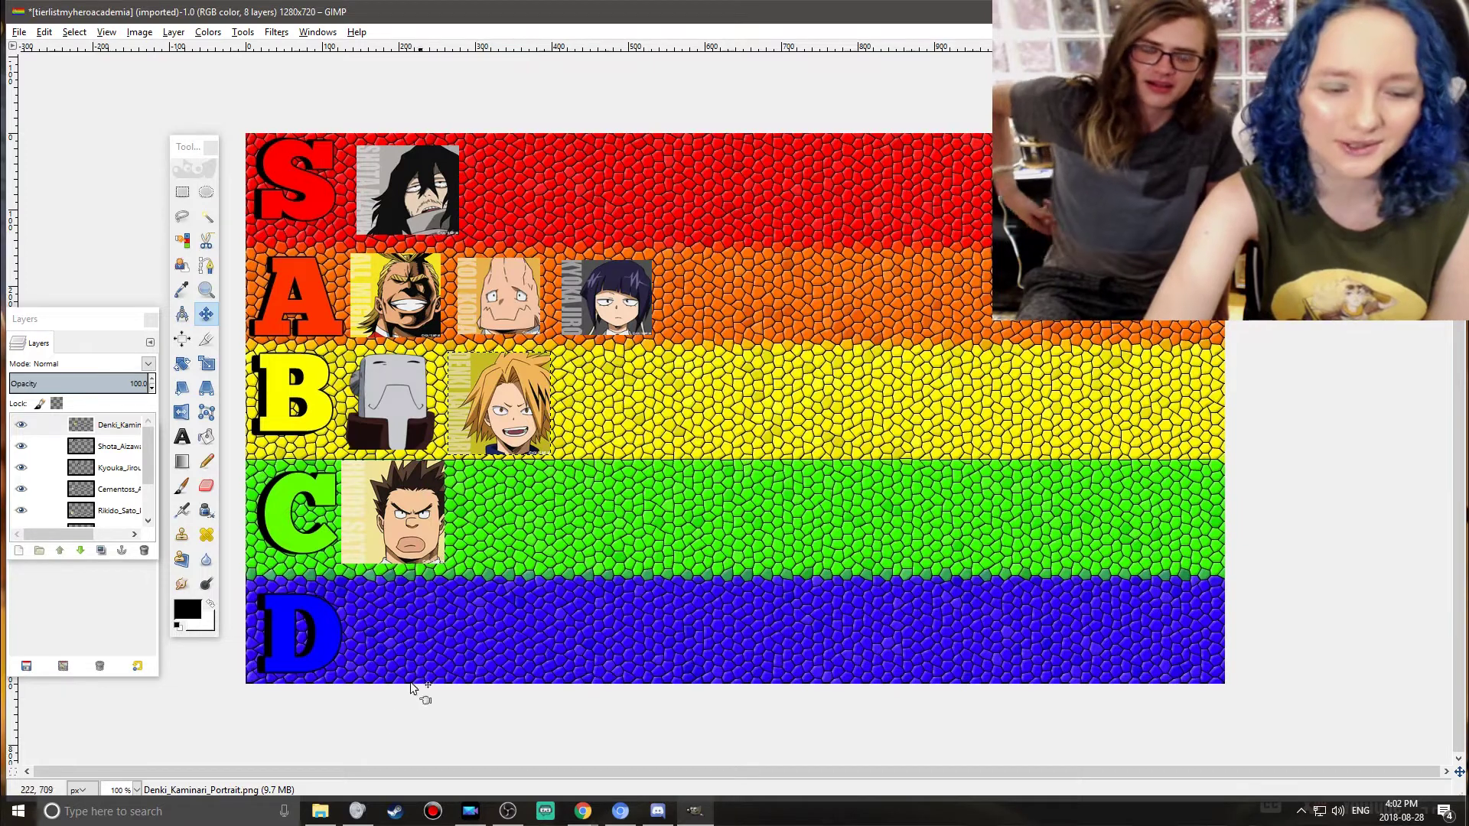
- Add Mashirao_Ojiro_Portrait beside Rikido Sato in the C row and Shouto_Todoroki_Portrait beside Shota Aizawa in the S row
left_click(321, 811)
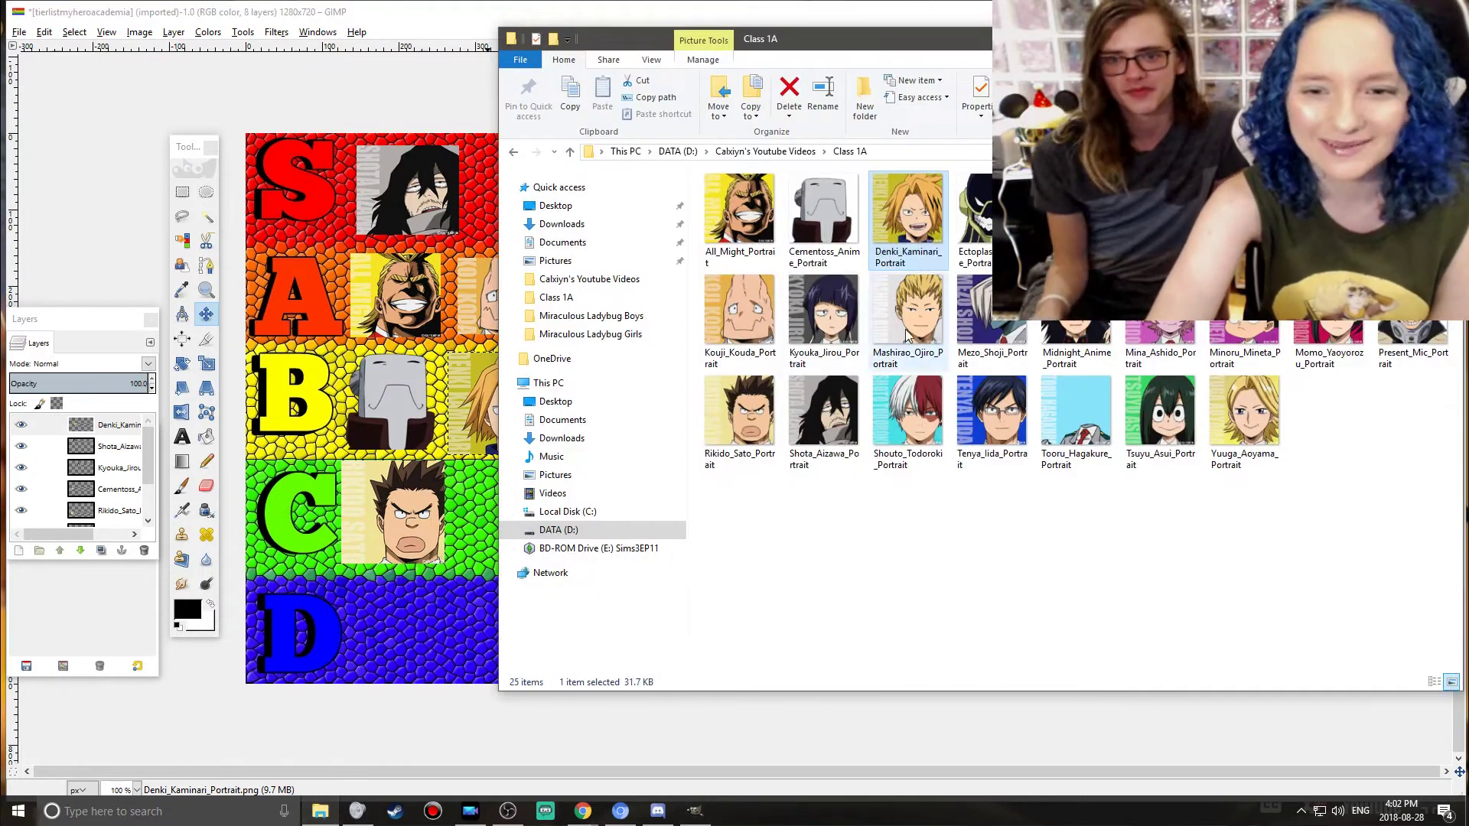
left_click_drag(906, 329, 523, 519)
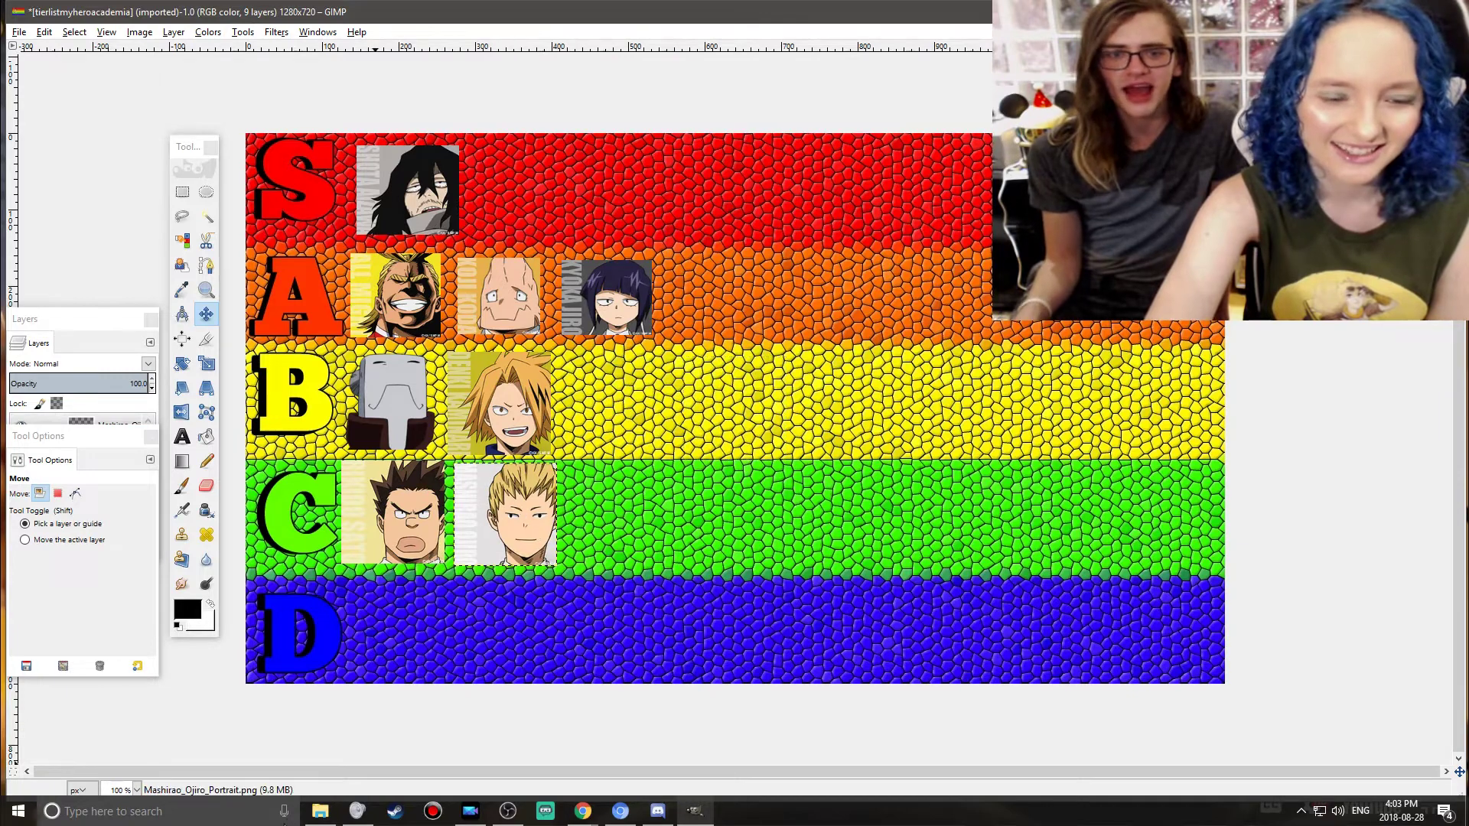
left_click(320, 811)
left_click_drag(908, 413, 536, 641)
left_click_drag(743, 428, 528, 207)
- Add the Ectoplasm_Anime_Portrait image as a layer and move it beside Mashirao Ojiro in the C row
left_click(320, 811)
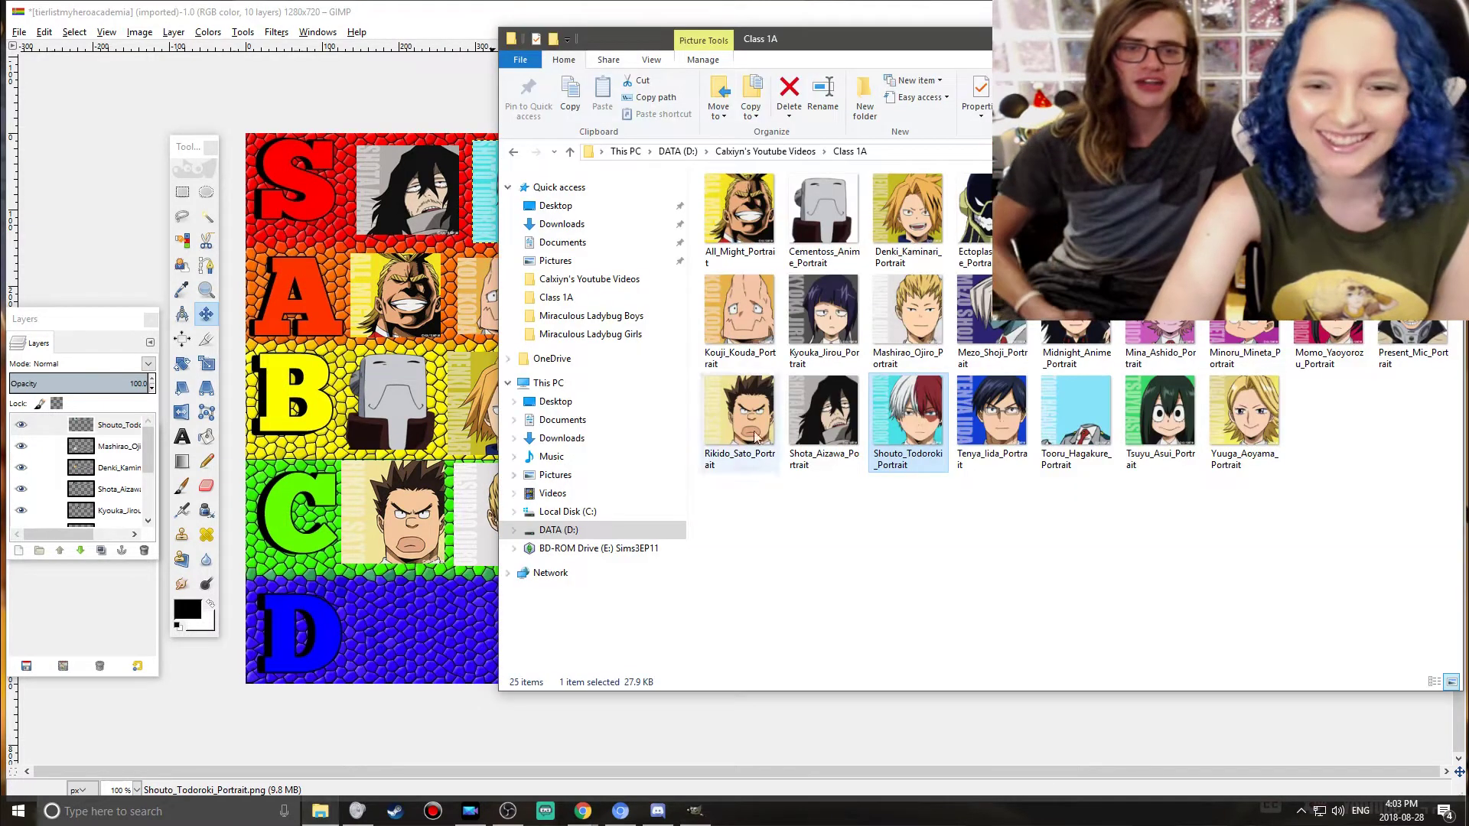
left_click(973, 218)
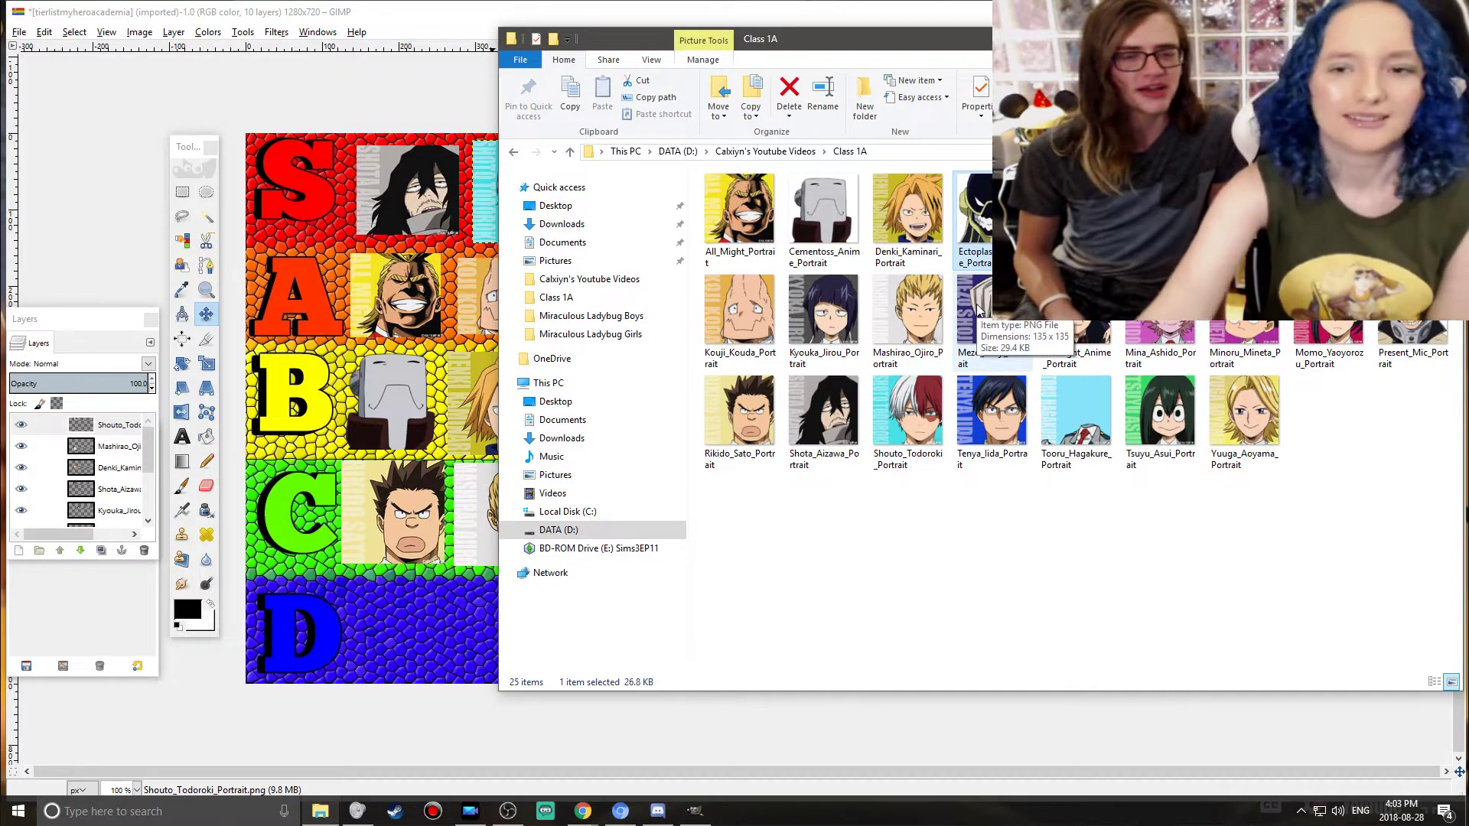
left_click_drag(975, 221, 490, 578)
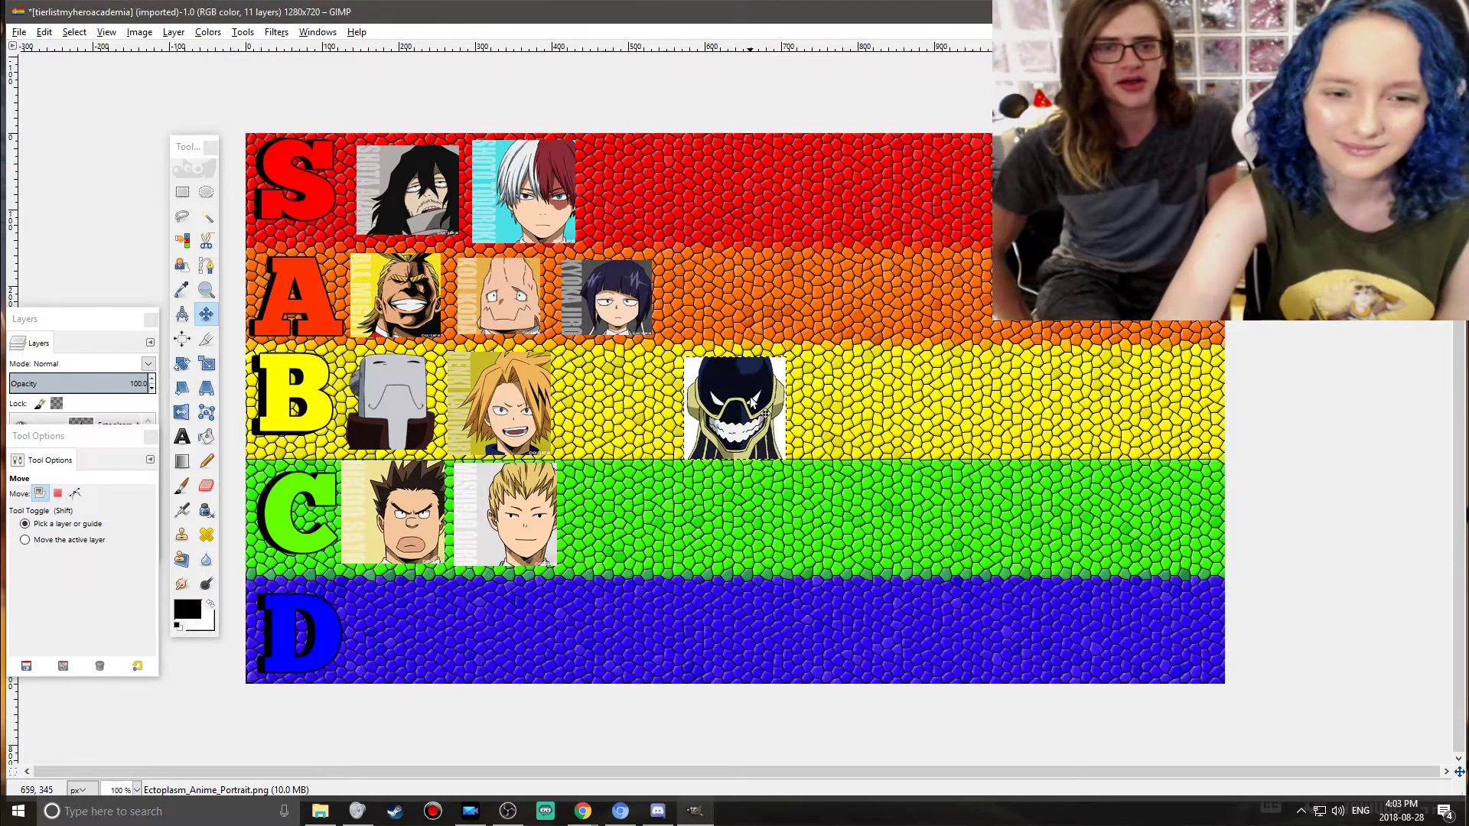
left_click_drag(752, 401, 632, 505)
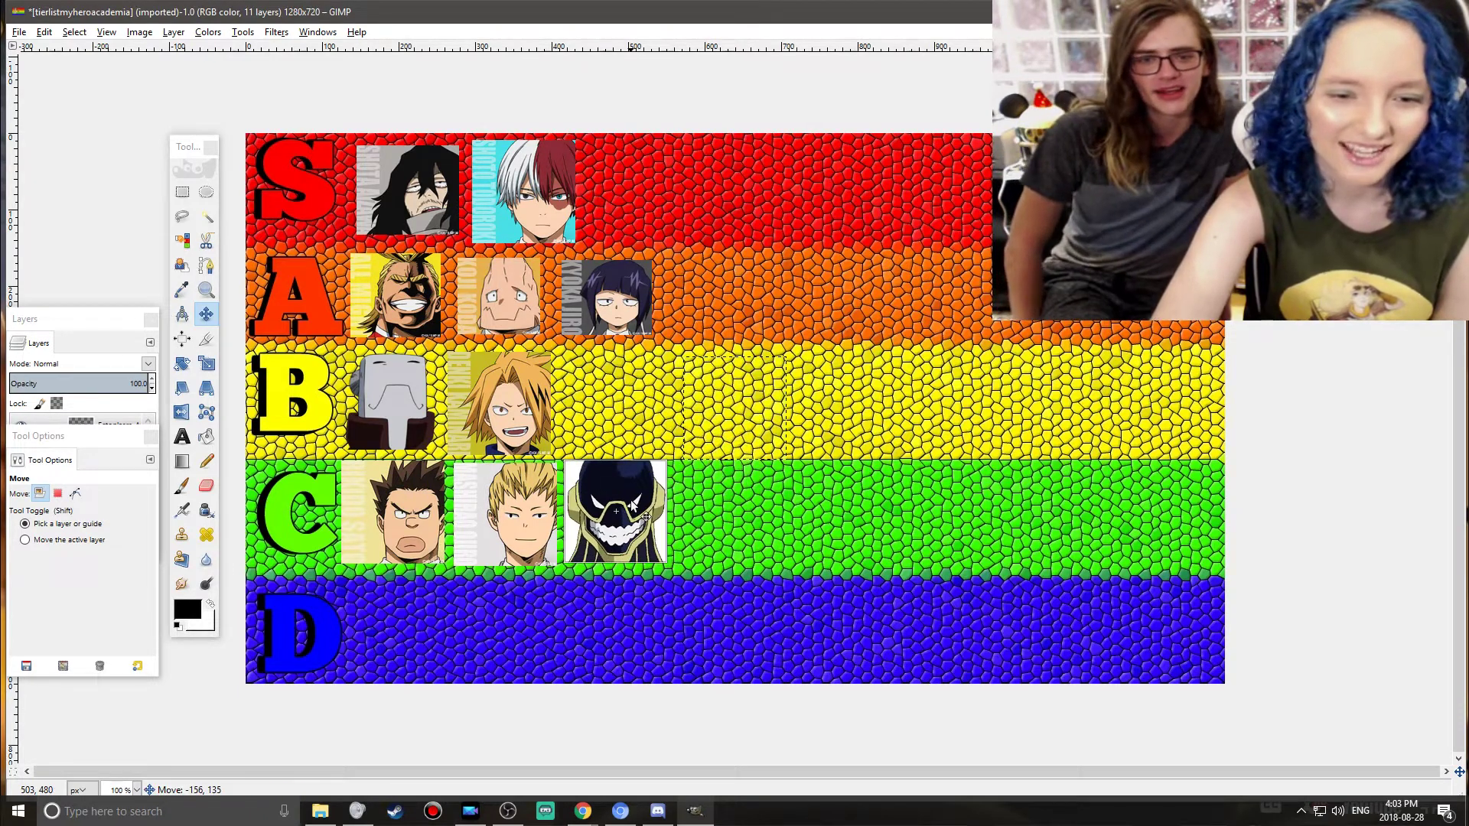
- Add the Mezo_Shoji_Portrait image as a layer and move it beside Ectoplasm in the C row
left_click(319, 811)
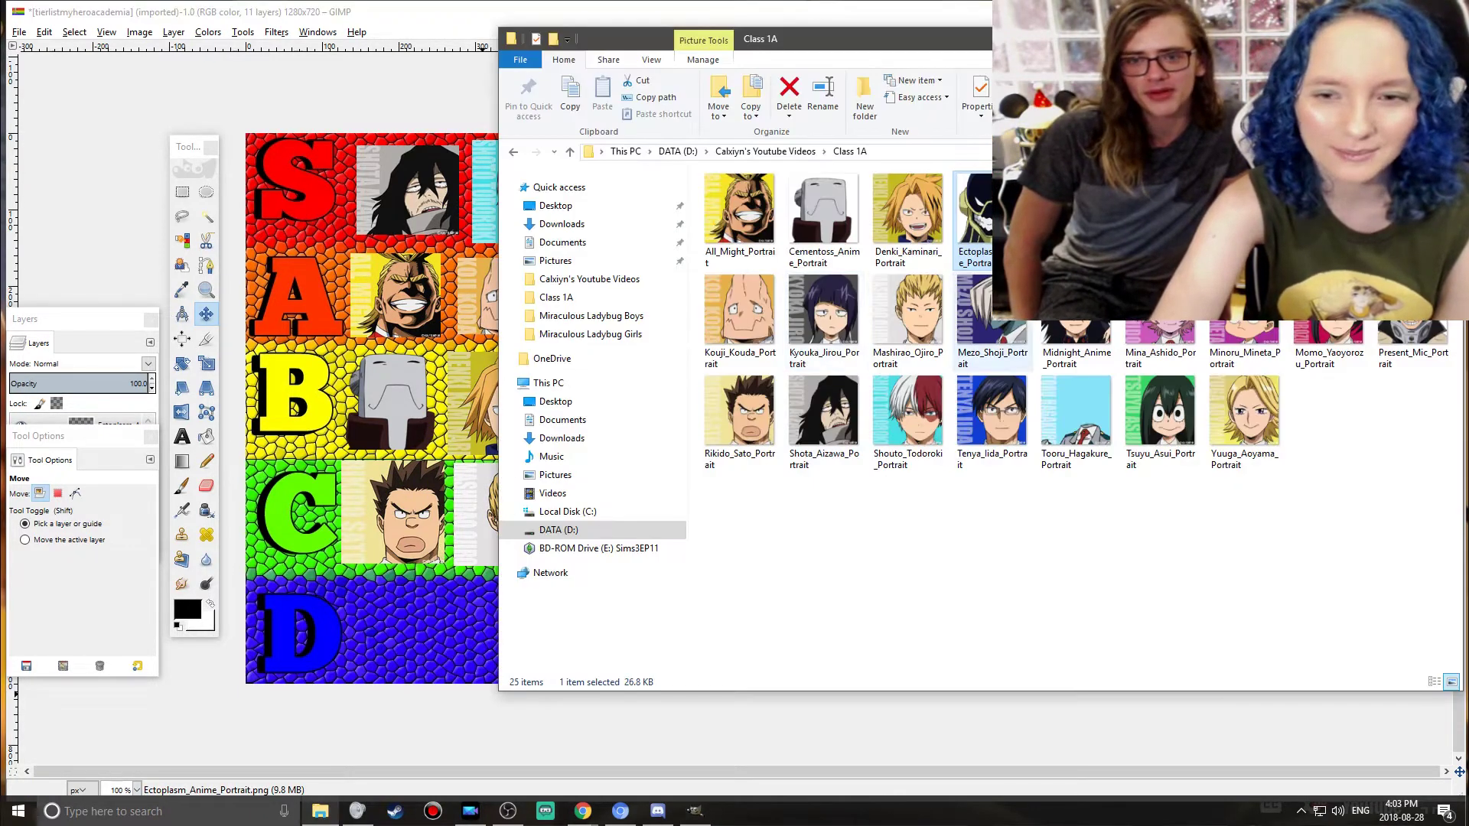
left_click(992, 356)
left_click_drag(474, 553, 475, 554)
left_click_drag(760, 403, 757, 507)
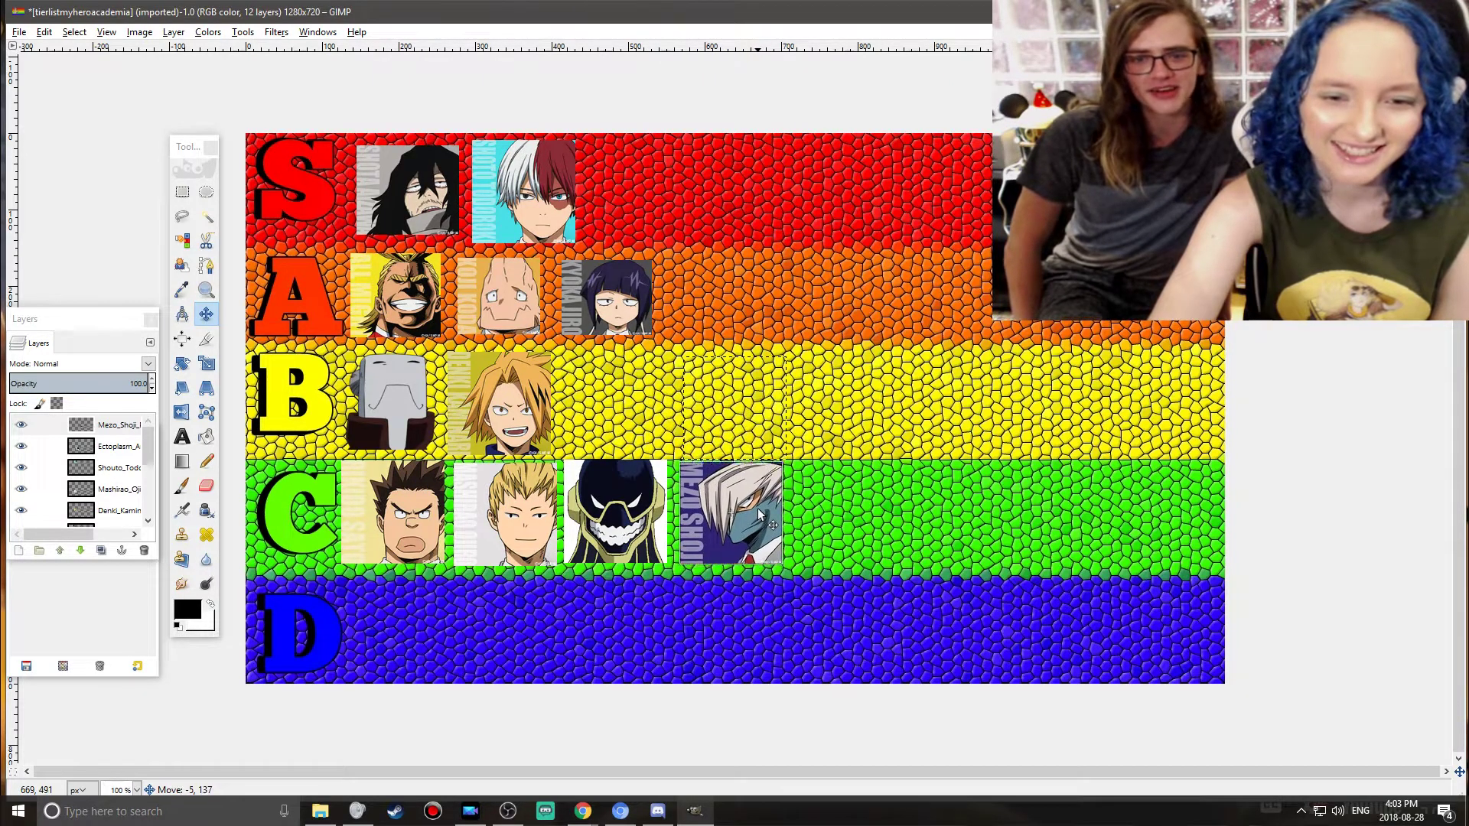
- Add the Tenya_Iida_Portrait image as a layer and move it beside Shouto Todoroki in the S row
left_click(334, 815)
left_click(1000, 411)
left_click_drag(1014, 406, 631, 588)
left_click_drag(727, 411, 626, 195)
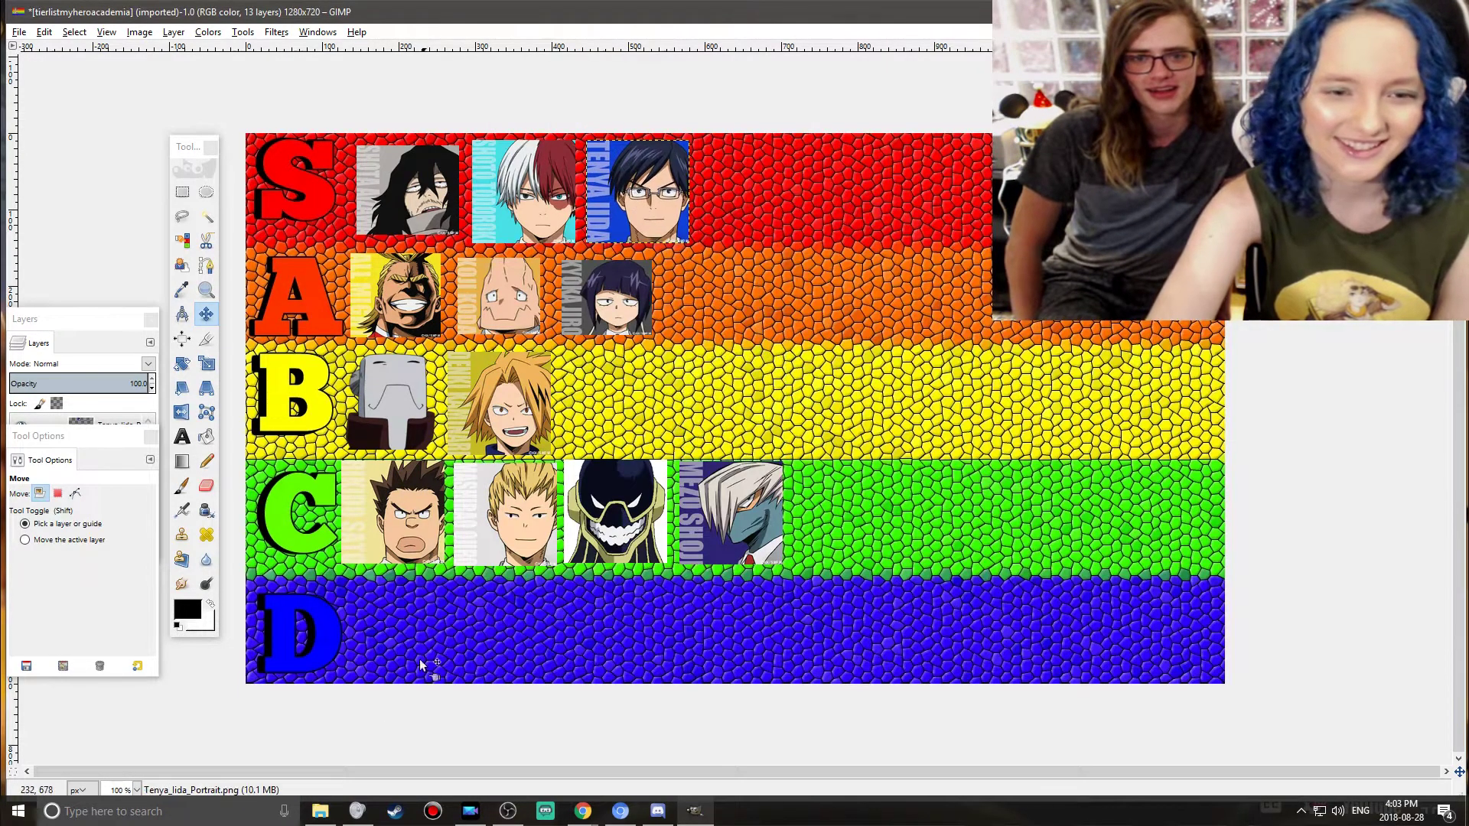
- Add the Eijirou_Kirishima_Portrait image as a layer beside Kyouka Jirou in the A row and scale it down to fit the row's height
left_click(320, 811)
left_click_drag(908, 210, 469, 410)
left_click_drag(730, 409, 709, 295)
left_click(207, 365)
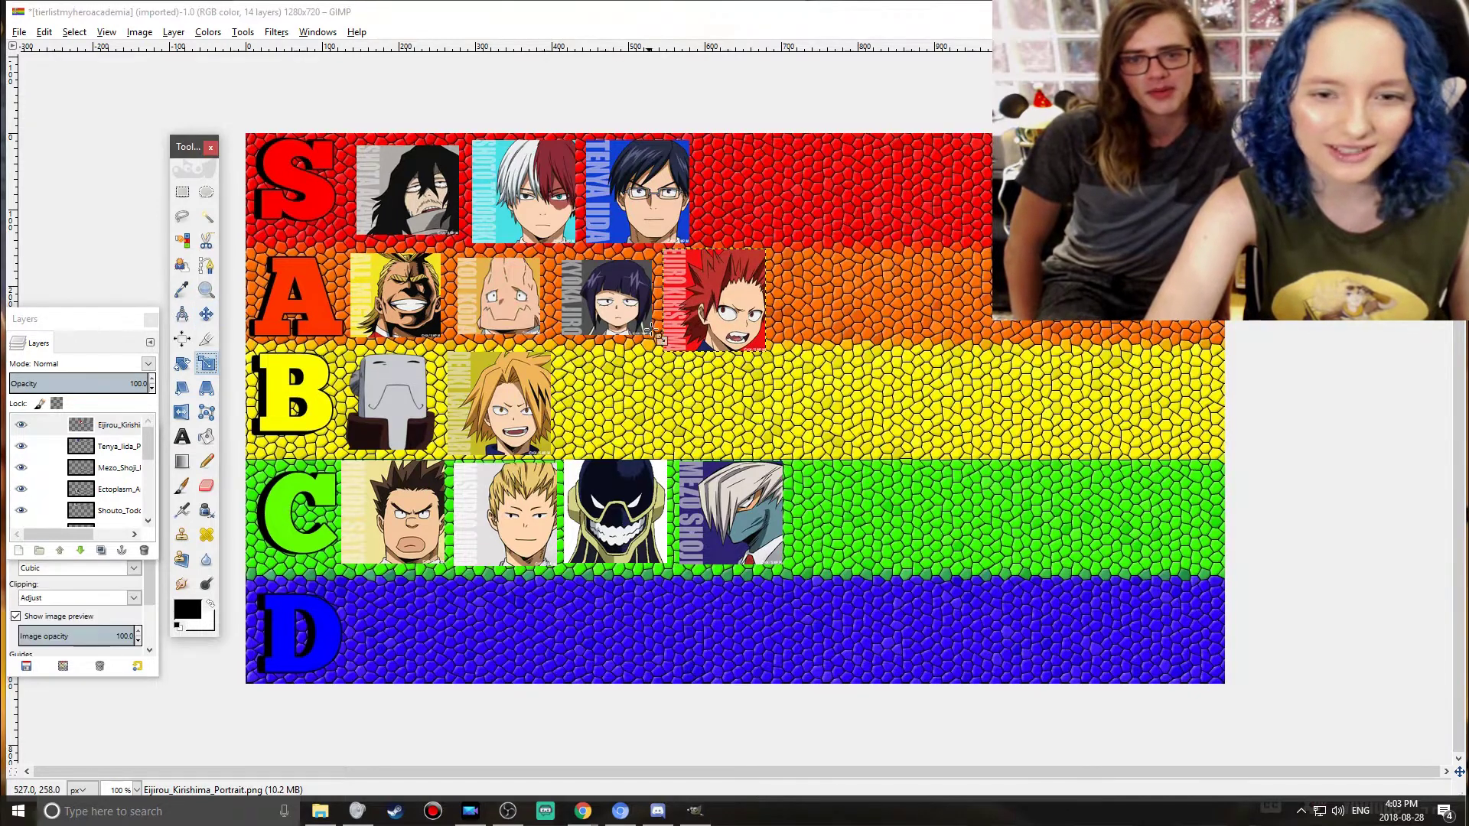
left_click(715, 336)
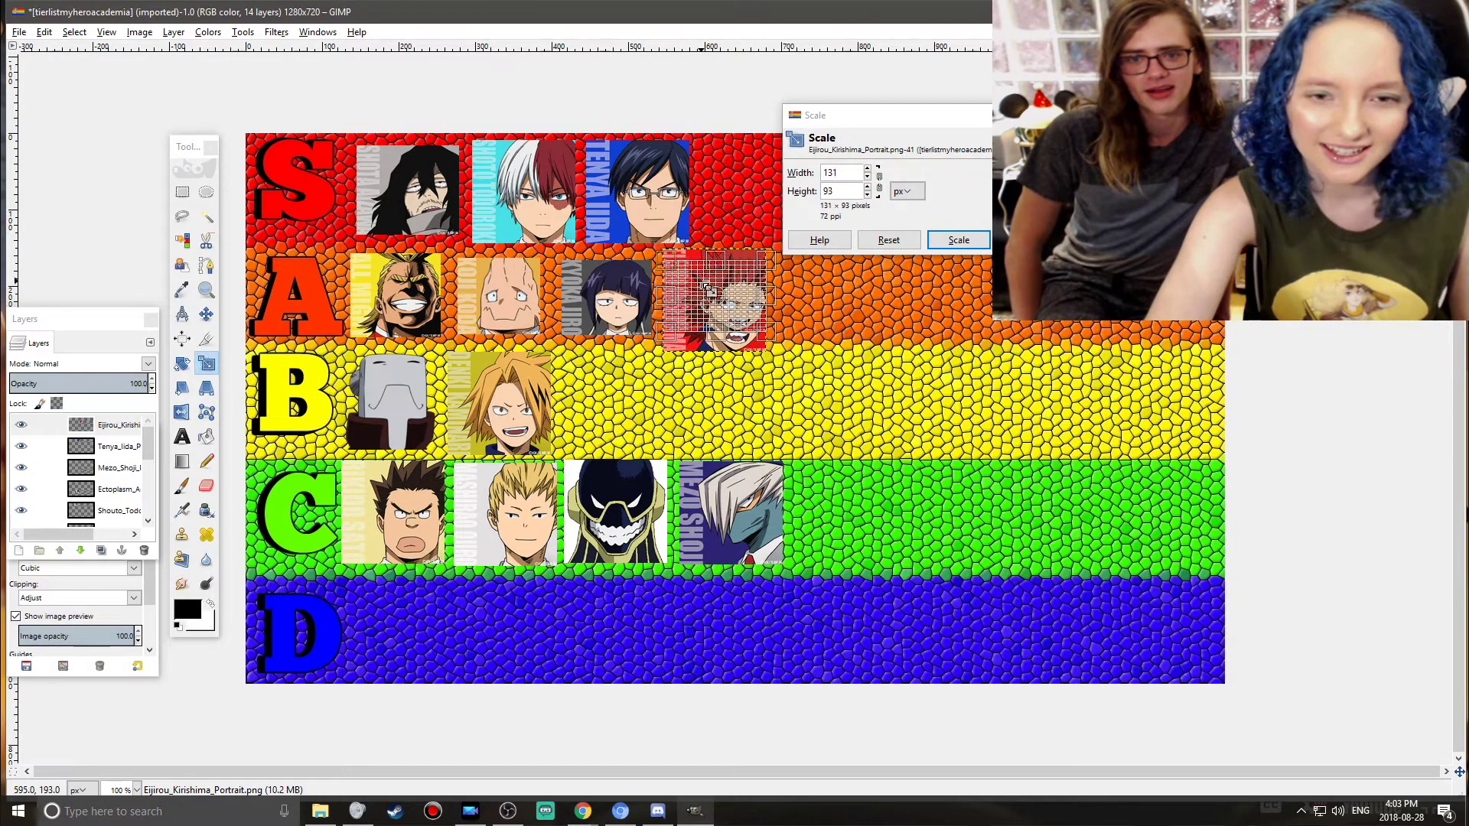
left_click(959, 240)
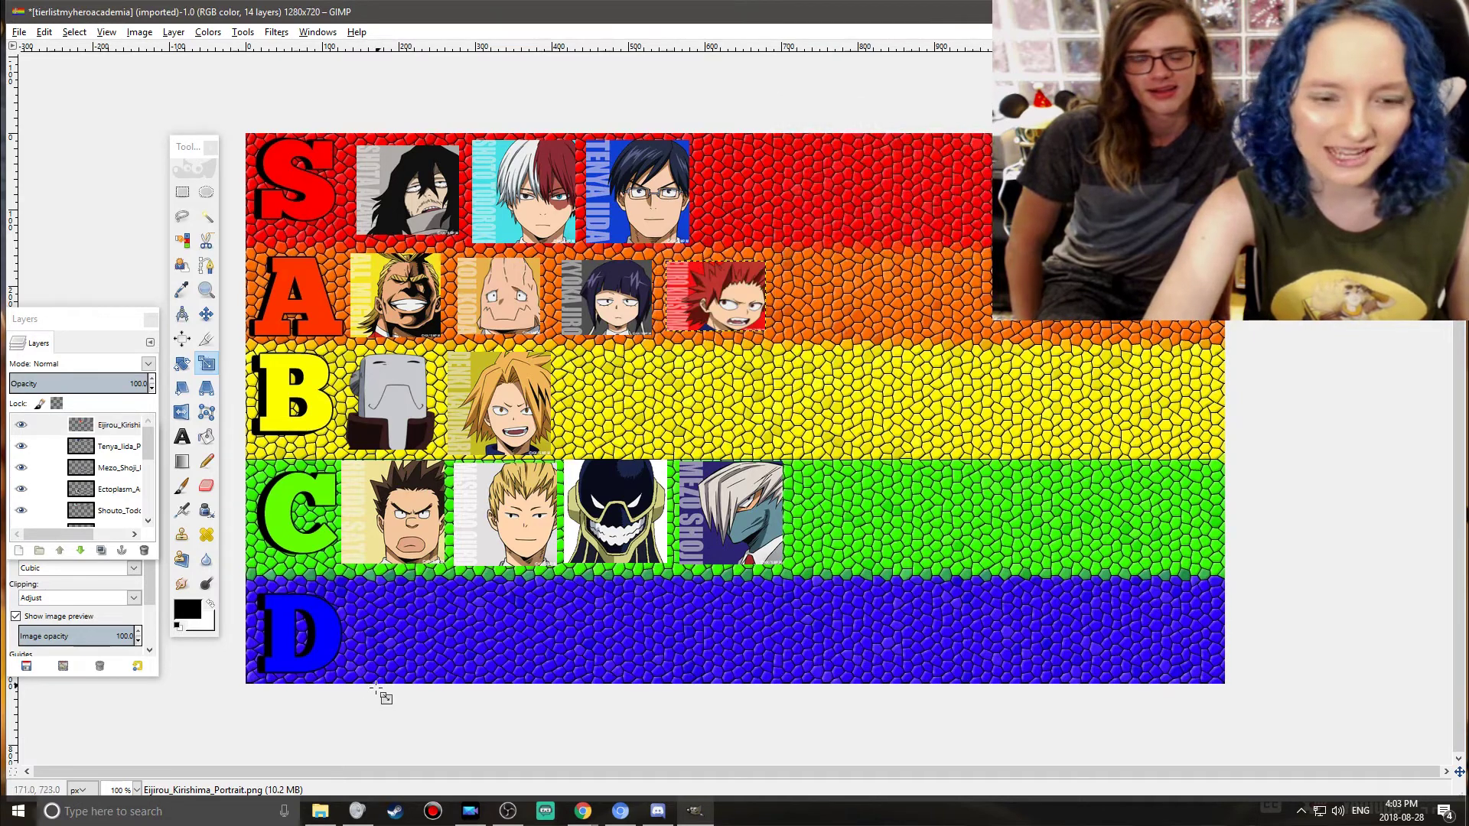
- Add the Midnight_Anime_Portrait image as a layer and place it beside Tenya Iida in the S row using the Scale tool
left_click(319, 811)
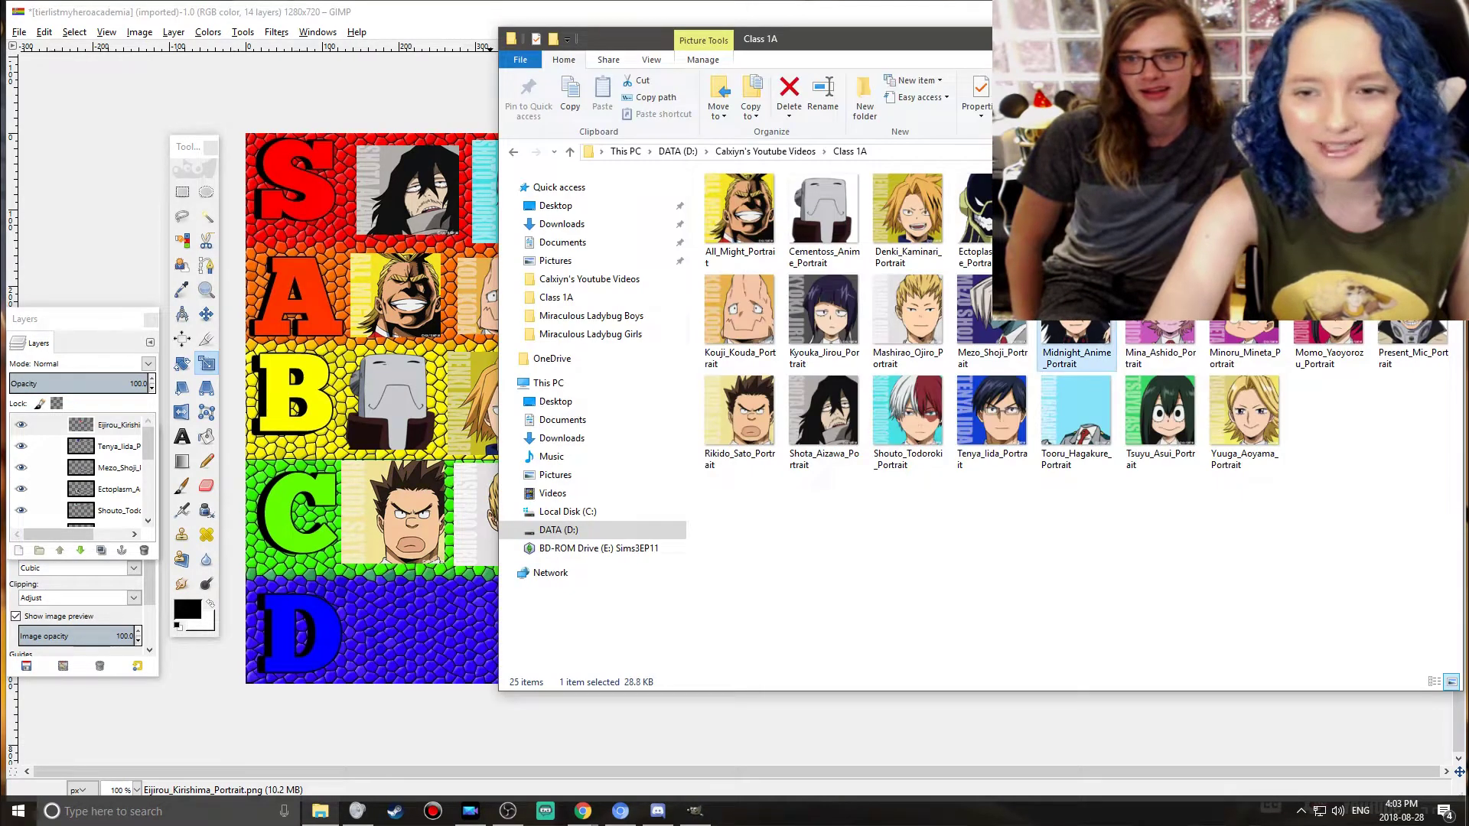
left_click_drag(395, 382, 398, 383)
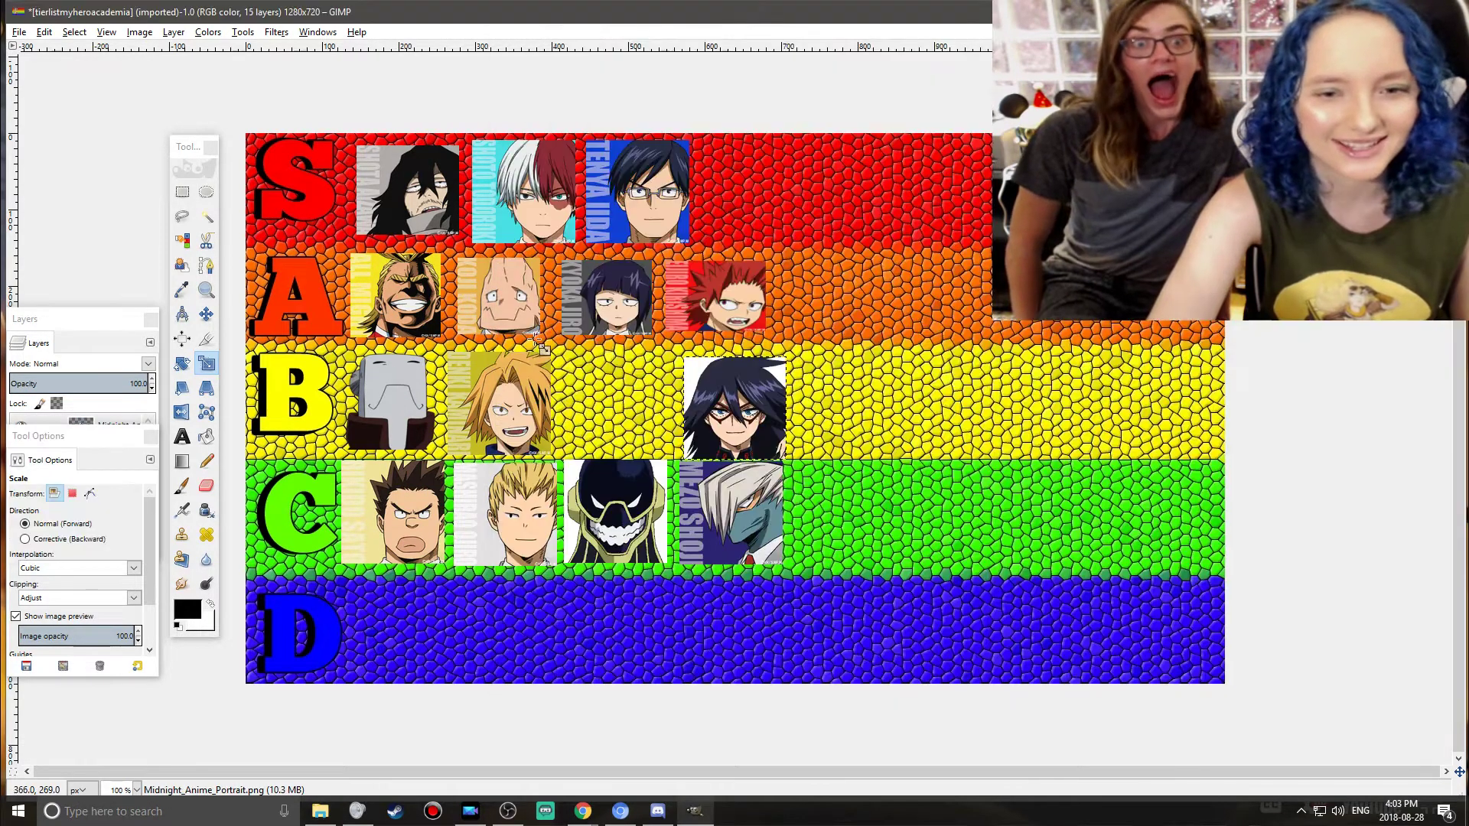
left_click(734, 410)
left_click_drag(734, 410, 758, 192)
left_click(945, 240)
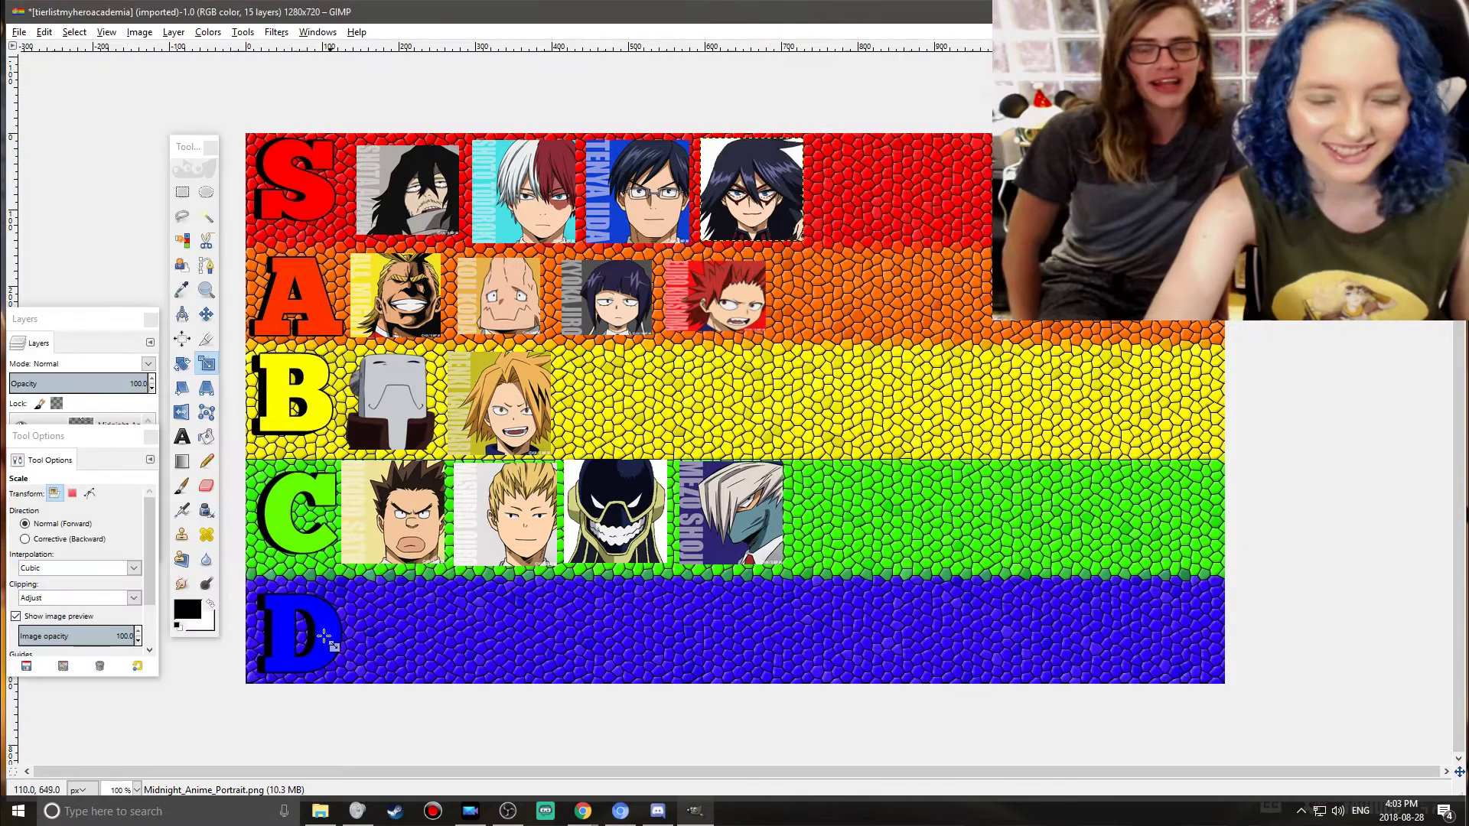
- Add the Tooru_Hagakure_Portrait image as a layer and place it beside Denki Kaminari in the B row, keeping it 135 × 135 px
left_click(322, 813)
left_click_drag(1077, 413, 485, 420)
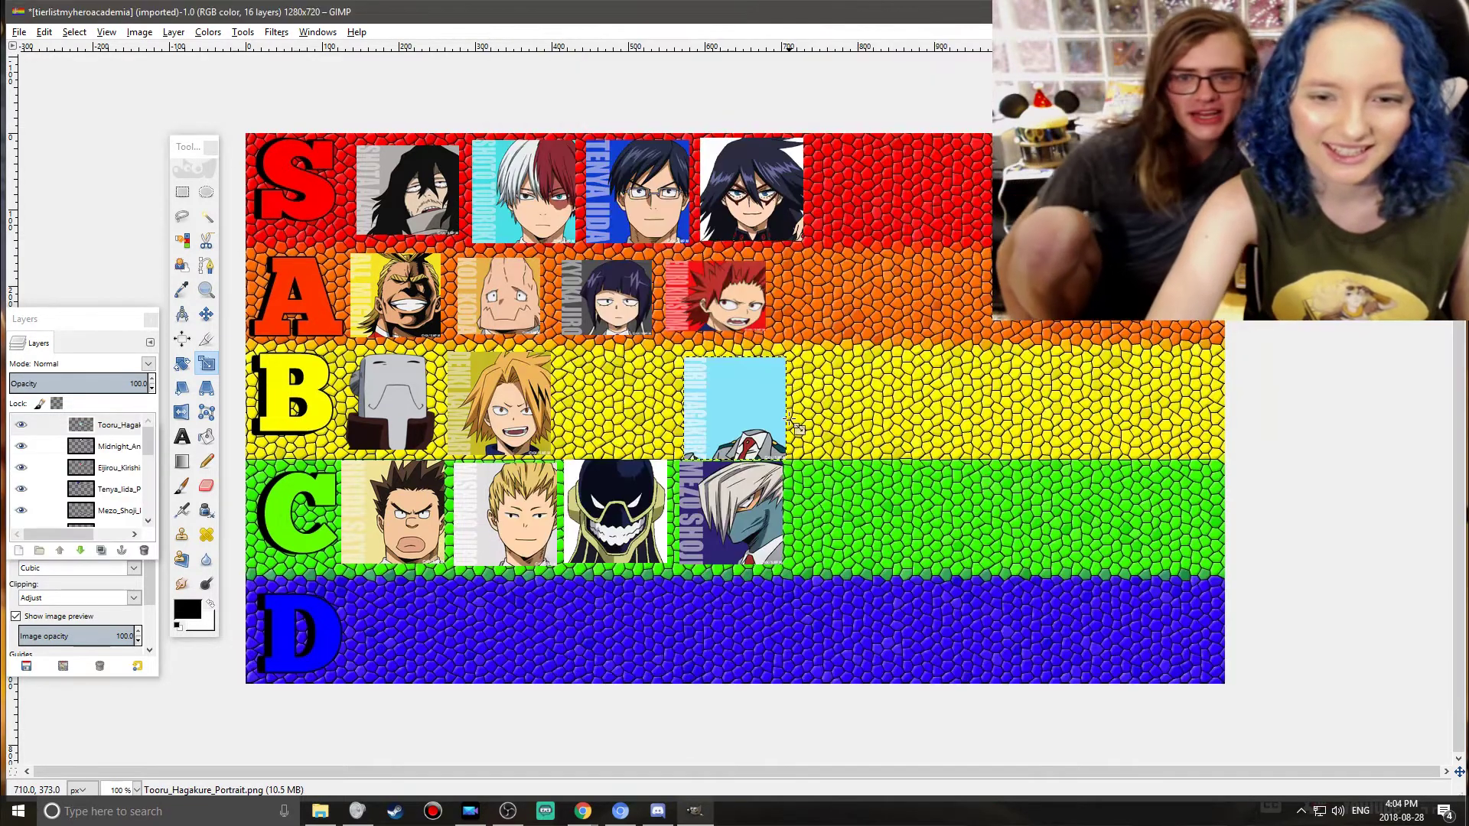
left_click_drag(746, 409, 652, 397)
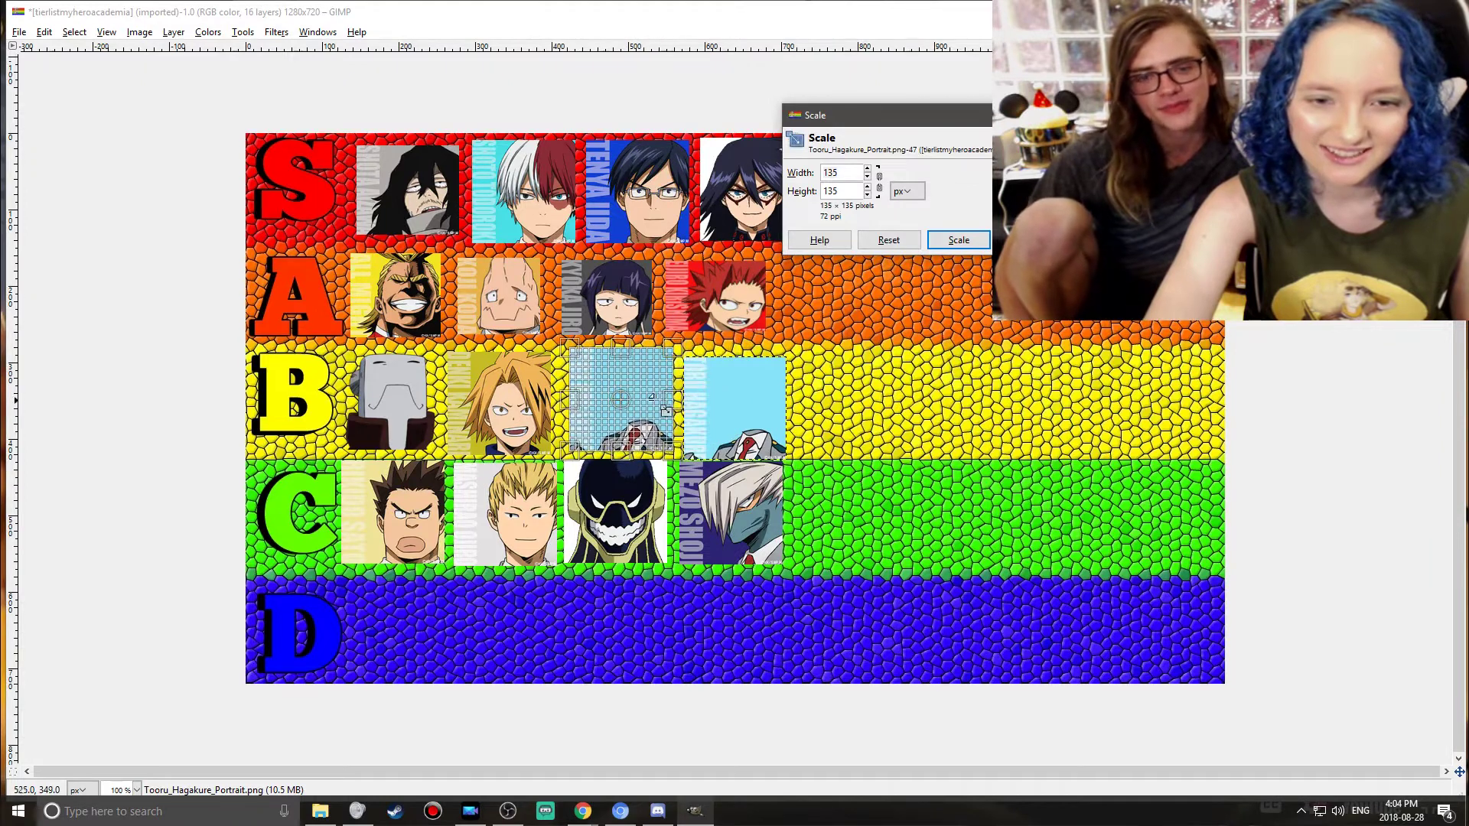
left_click(977, 240)
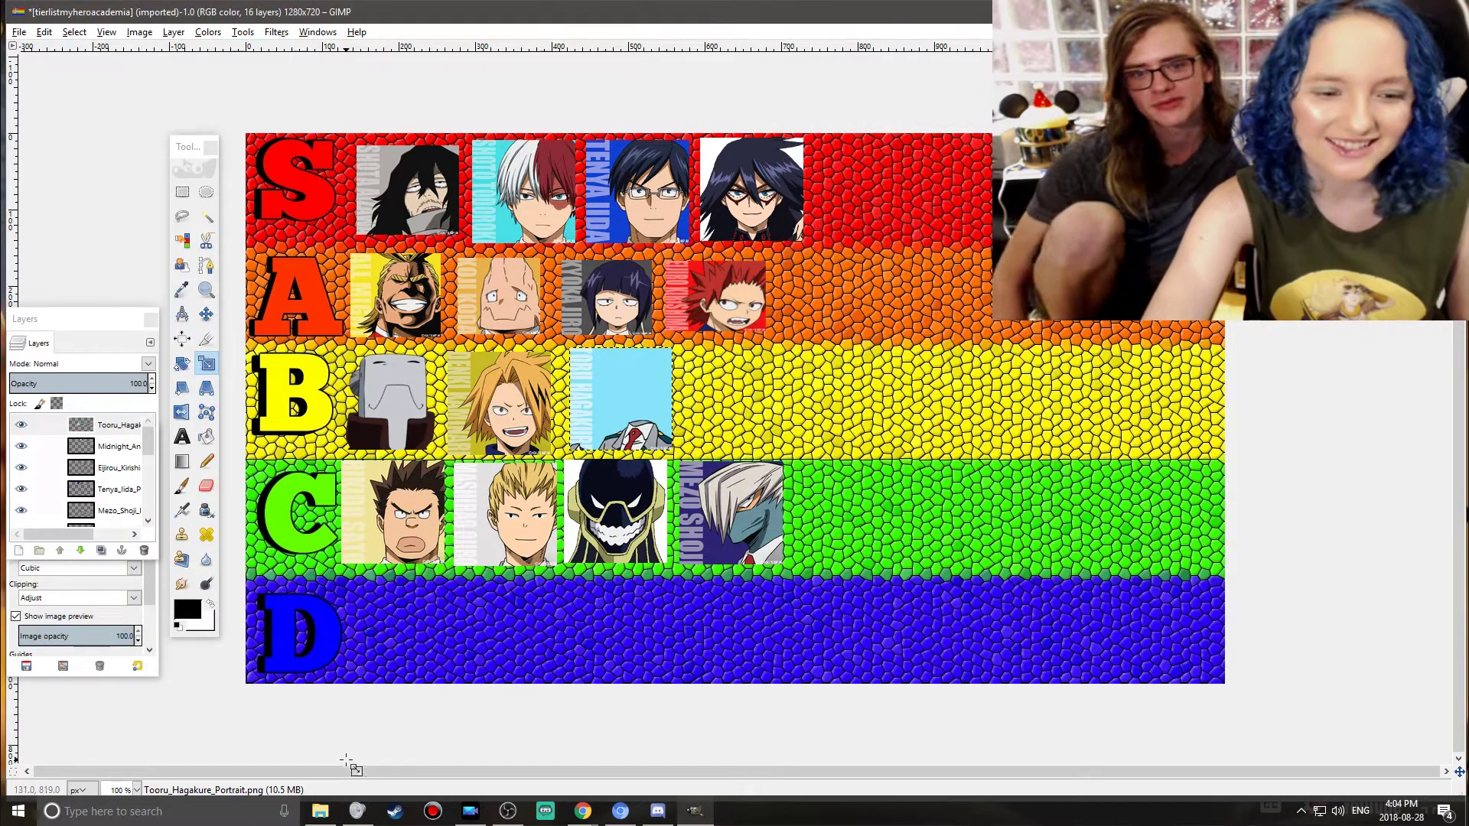
- Add the Fumikage_Tokoyami_Portrait image as a layer beside Eijirou Kirishima in the A row, scaled to about 119 × 116 px
left_click(321, 810)
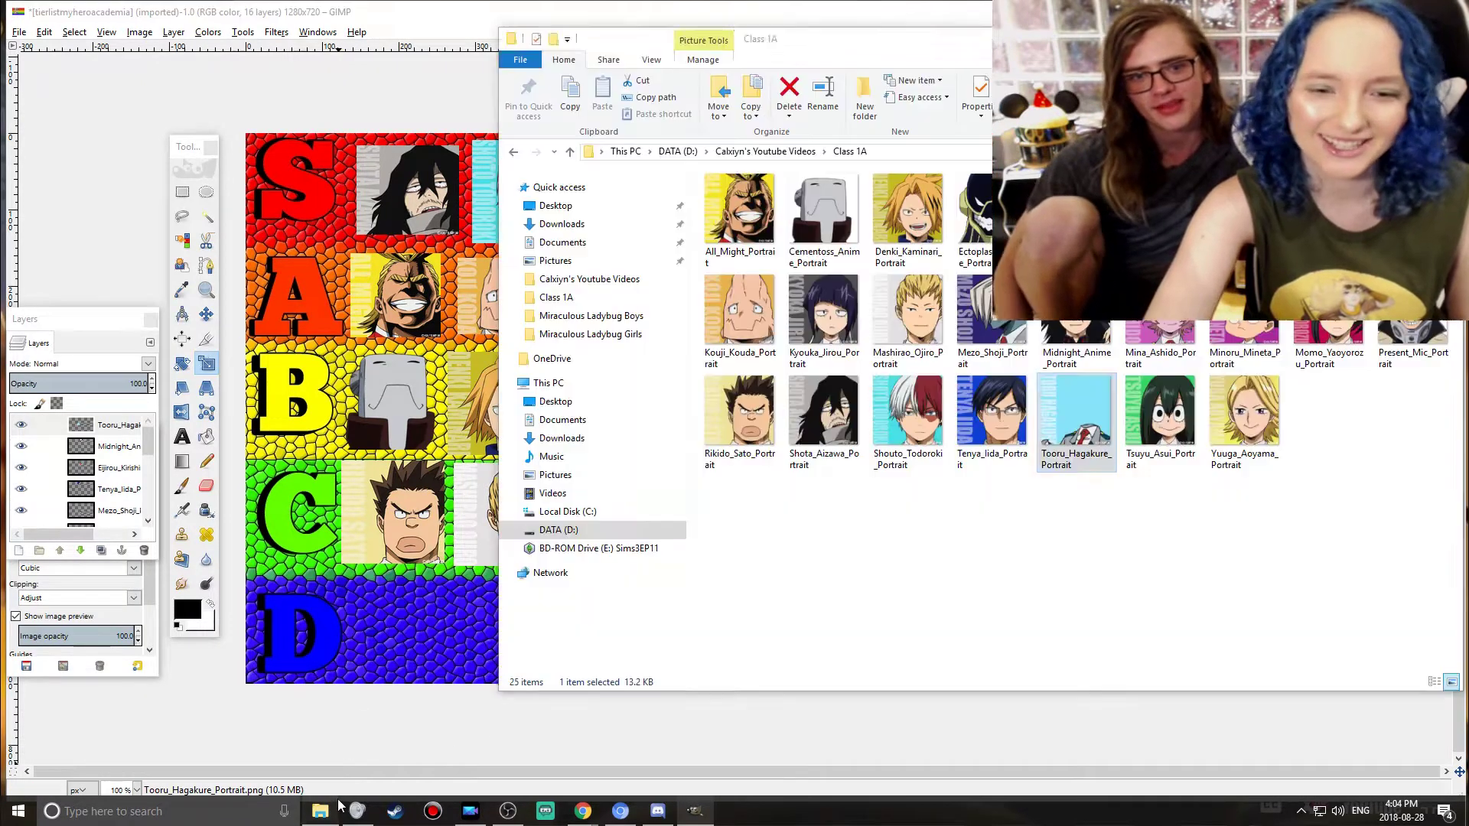
left_click_drag(1159, 207, 459, 535)
key("Tab")
left_click(738, 411)
left_click_drag(739, 410, 831, 298)
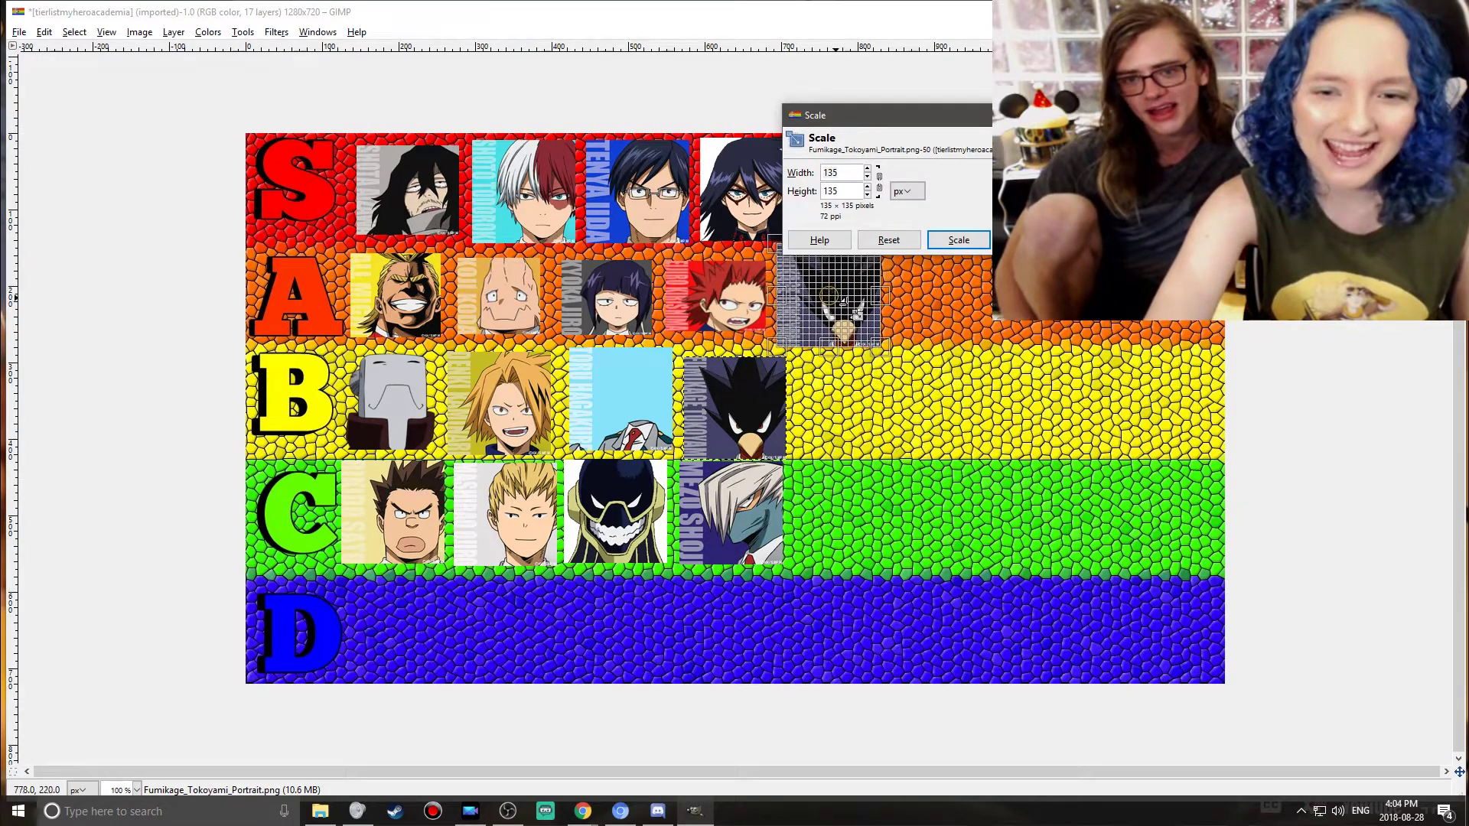
key("Tab")
left_click_drag(891, 365, 879, 356)
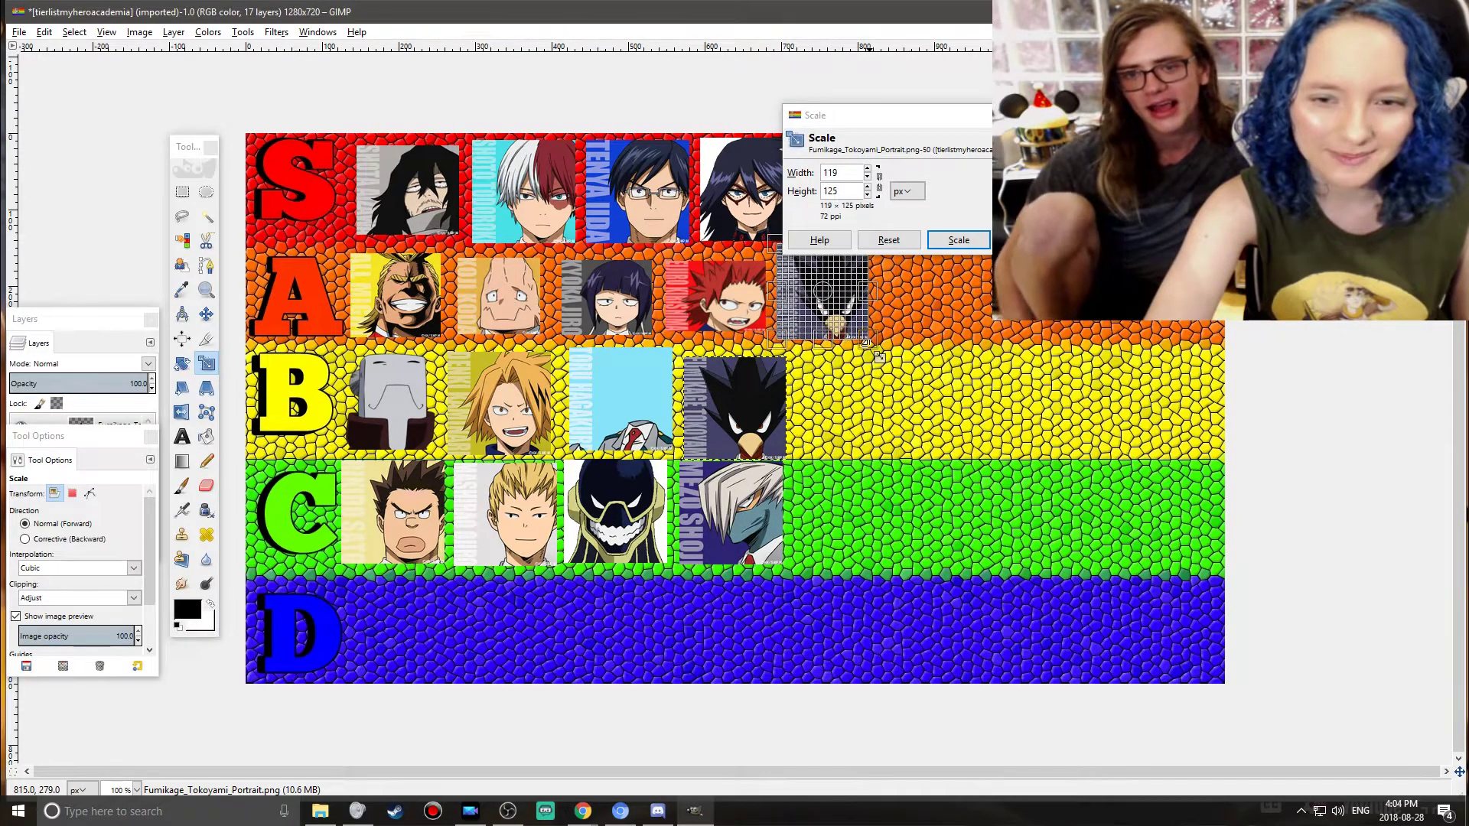
left_click(956, 241)
- Widen the Fumikage Tokoyami portrait in the A row to about 134 × 116 px
key("Tab")
left_click_drag(832, 268, 826, 272)
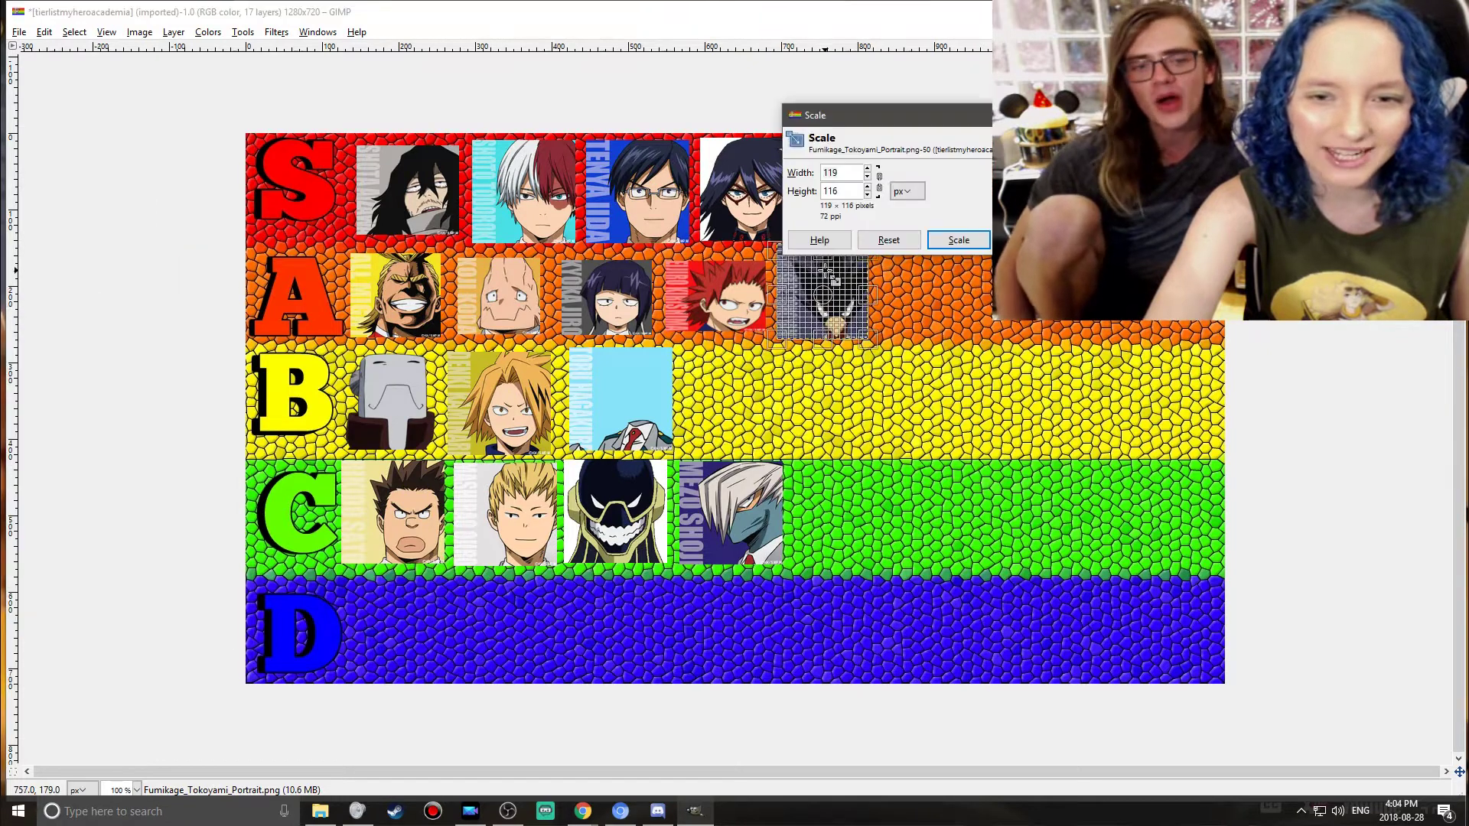
left_click(959, 240)
left_click(948, 271)
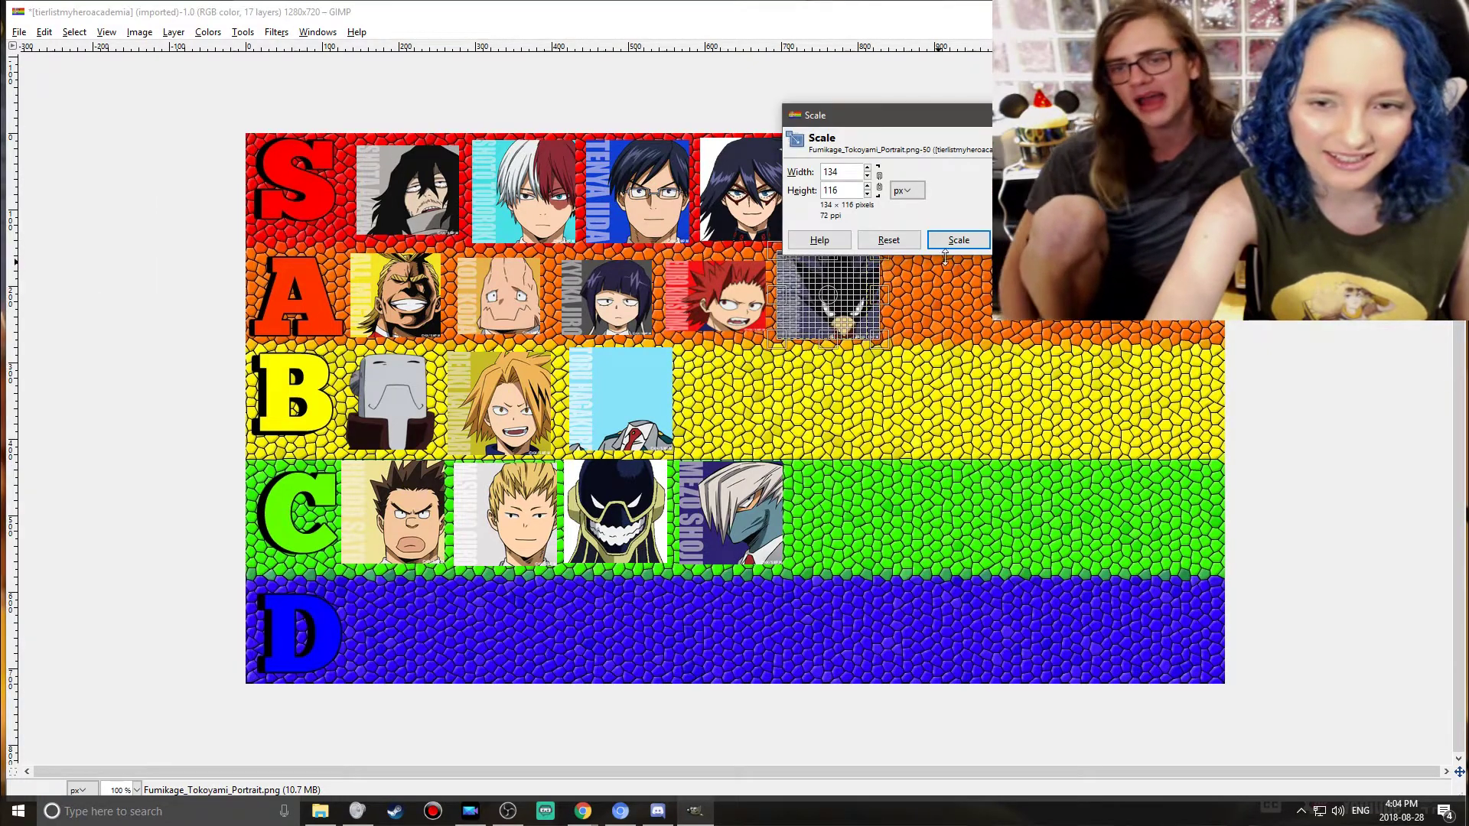
left_click(956, 240)
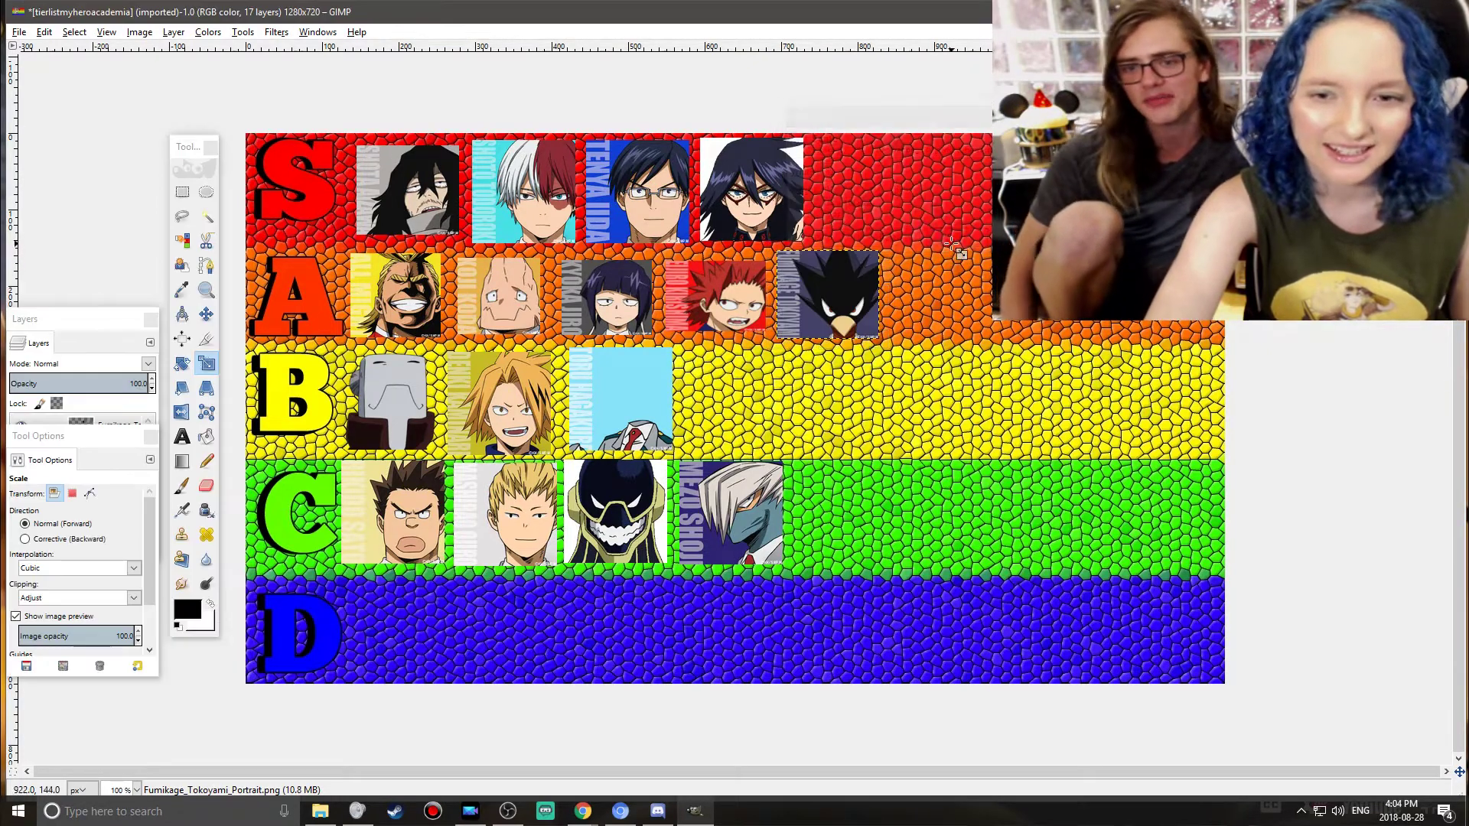
- Add the Mina_Ashido_Portrait image as a layer beside Tooru Hagakure in the B row, scaled to about 136 × 114 px
left_click(320, 811)
left_click_drag(1159, 336, 758, 400)
left_click(762, 395)
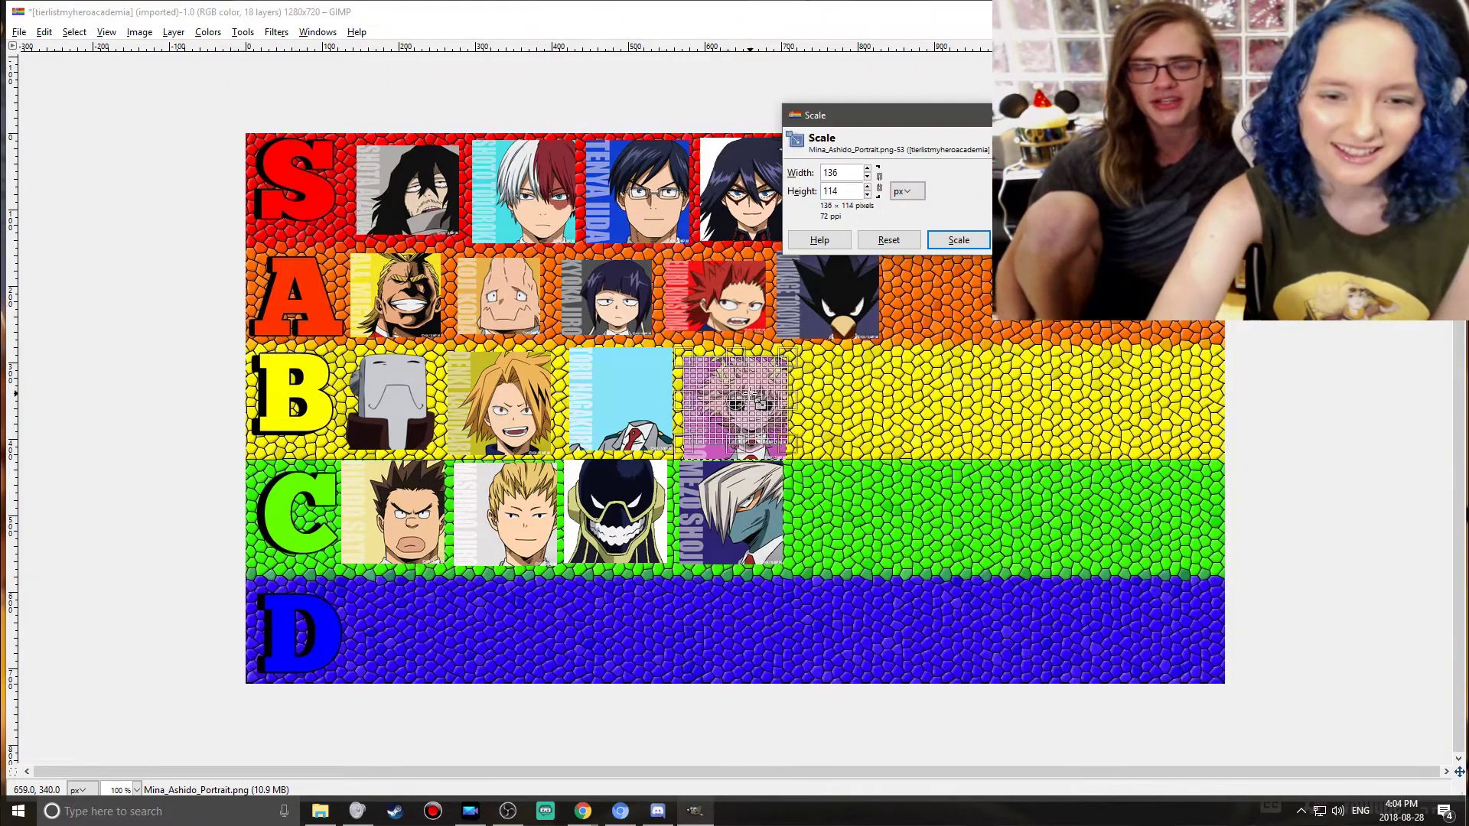
left_click(957, 241)
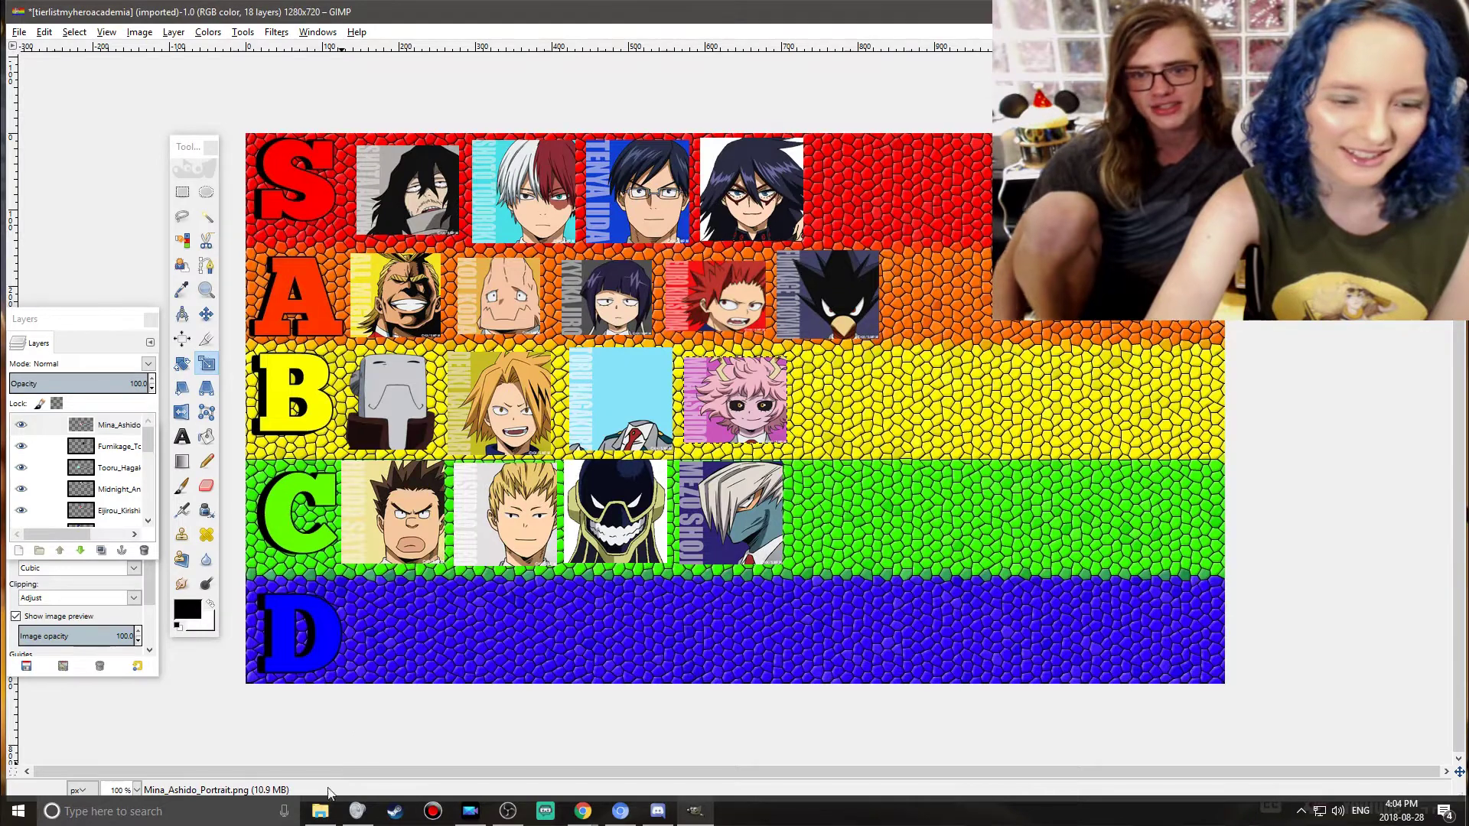
- Add the Tsuyu_Asui_Portrait image as a layer and place it beside Midnight in the S row, scaled to about 110 × 135 px
left_click(320, 810)
left_click(1176, 398)
left_click_drag(1175, 397, 459, 349)
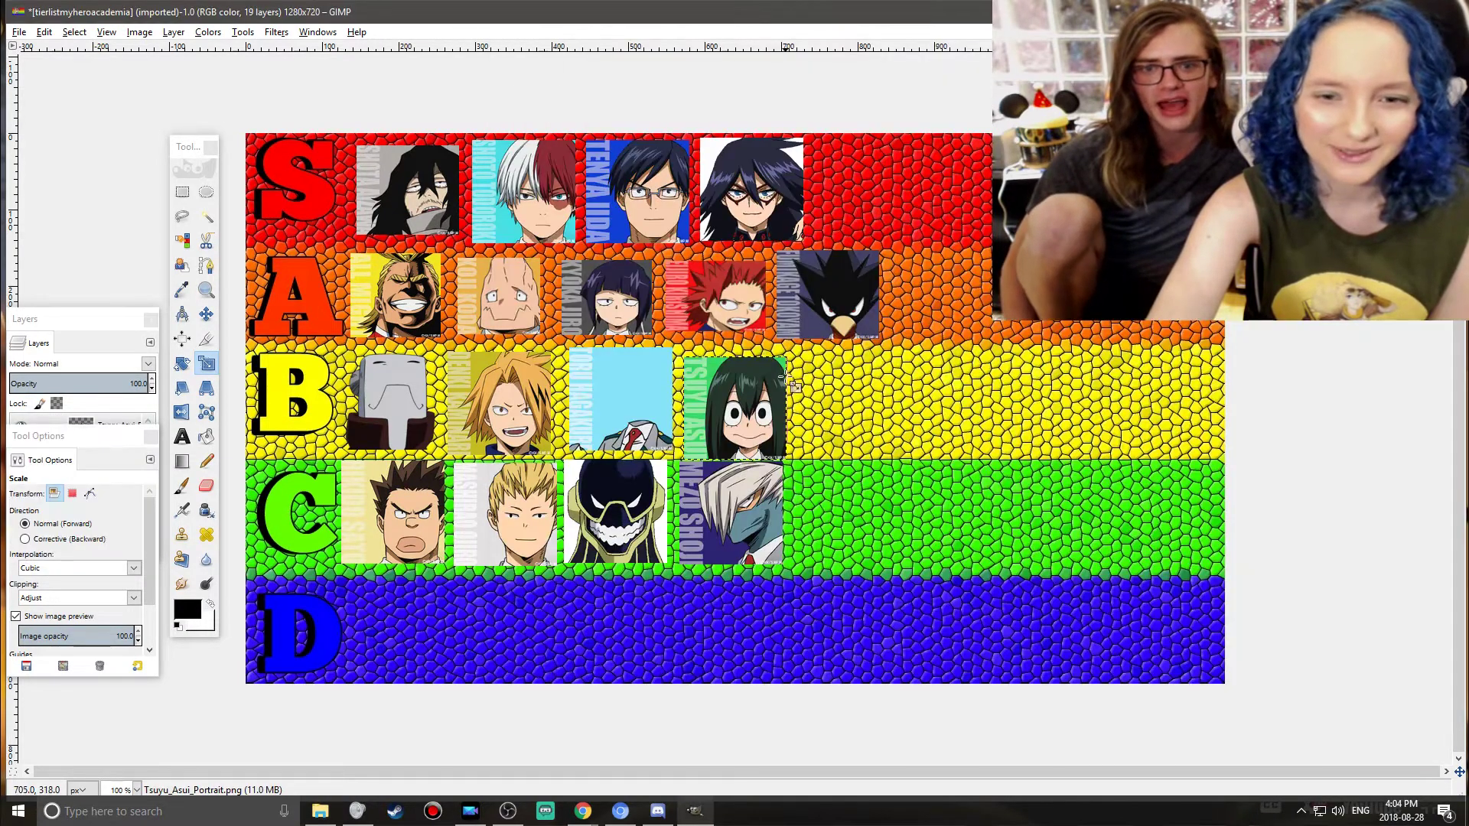
left_click(740, 415)
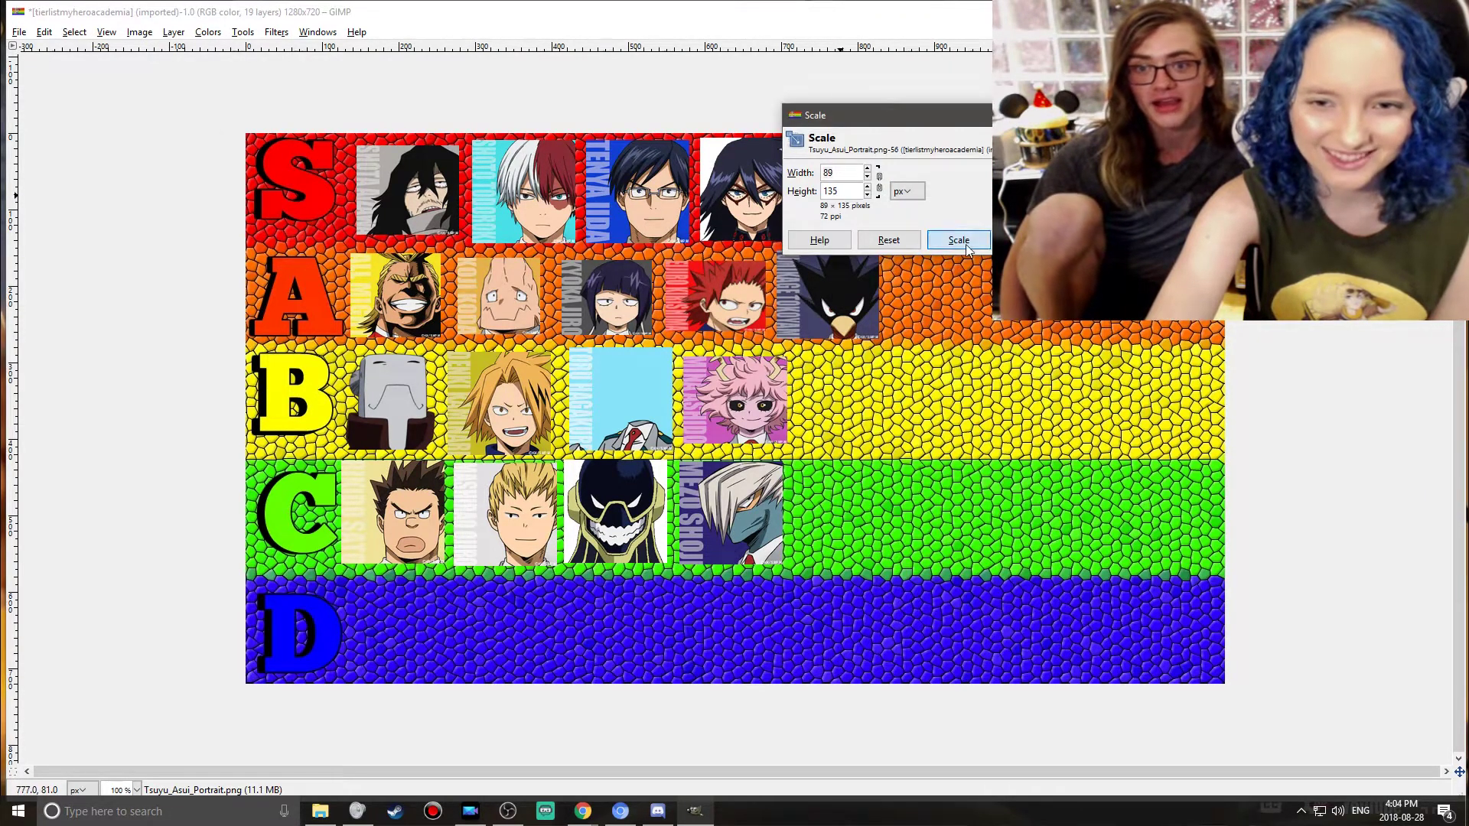
left_click(964, 241)
left_click(877, 174)
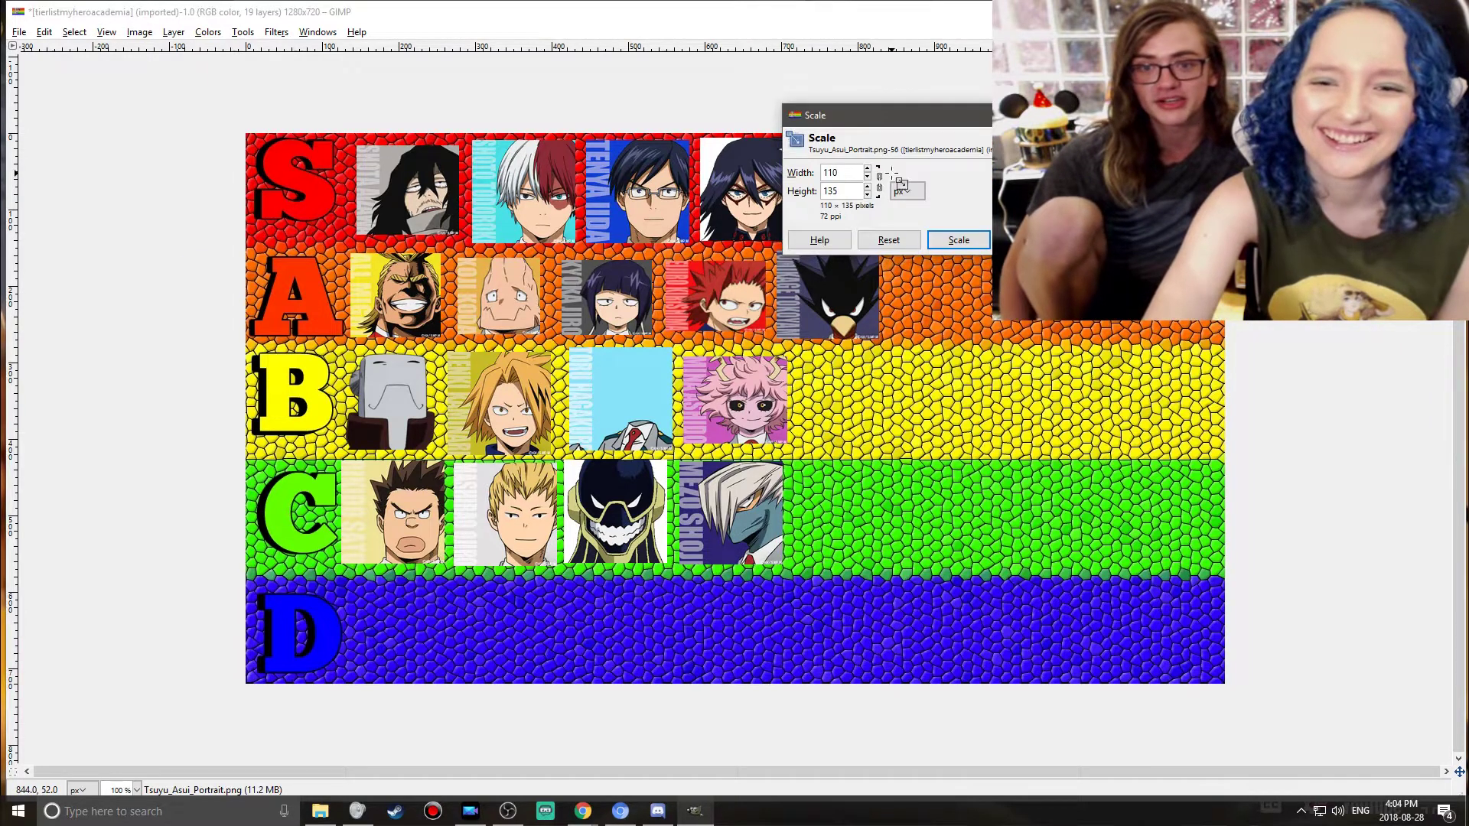
left_click(963, 241)
- Add the Hanta_Sero_Portrait image as a layer and place it beside Mezo Shoji in the C row at 135 × 135 px
left_click(315, 811)
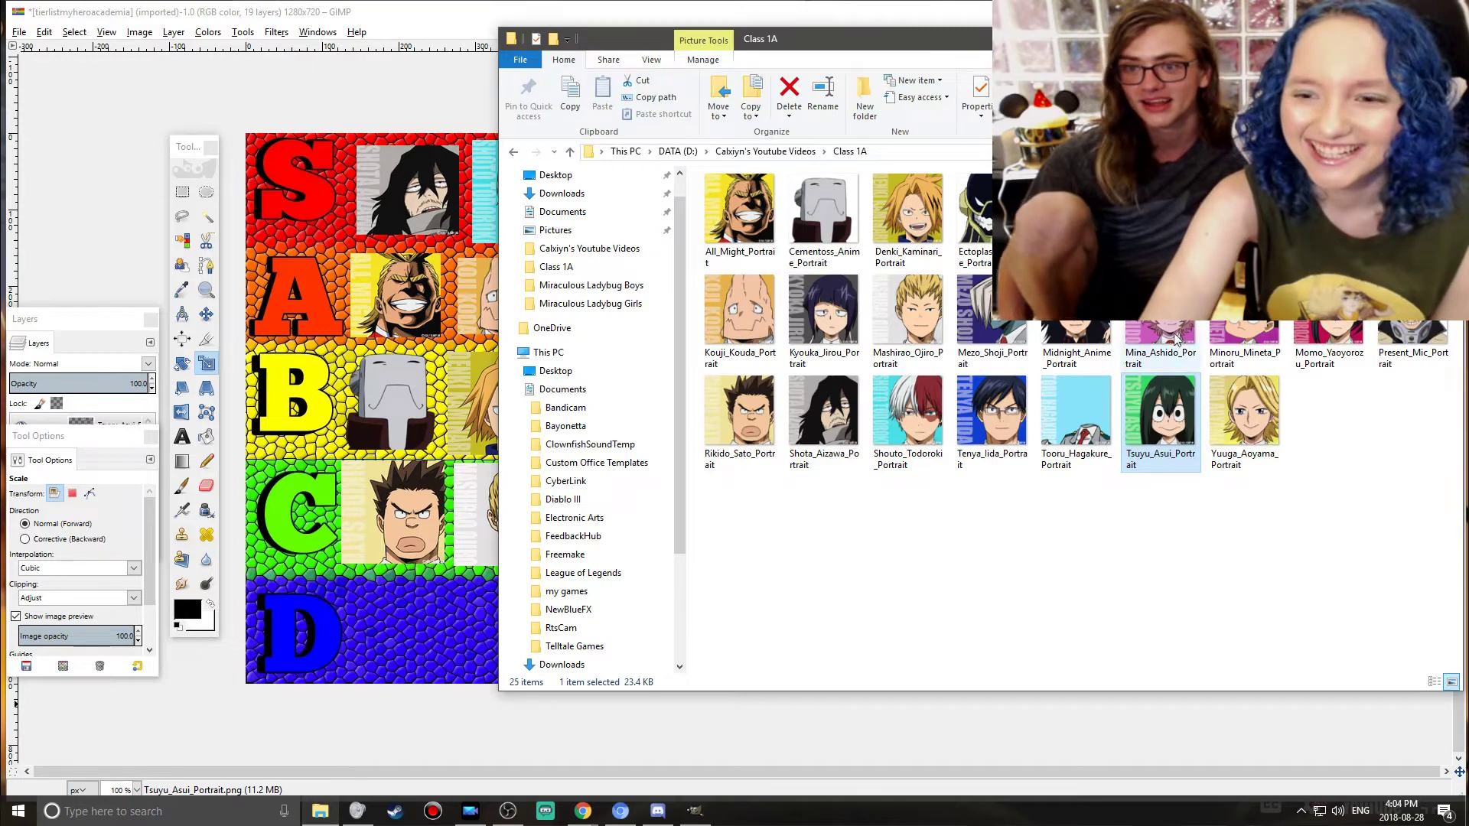
left_click_drag(1244, 207, 735, 429)
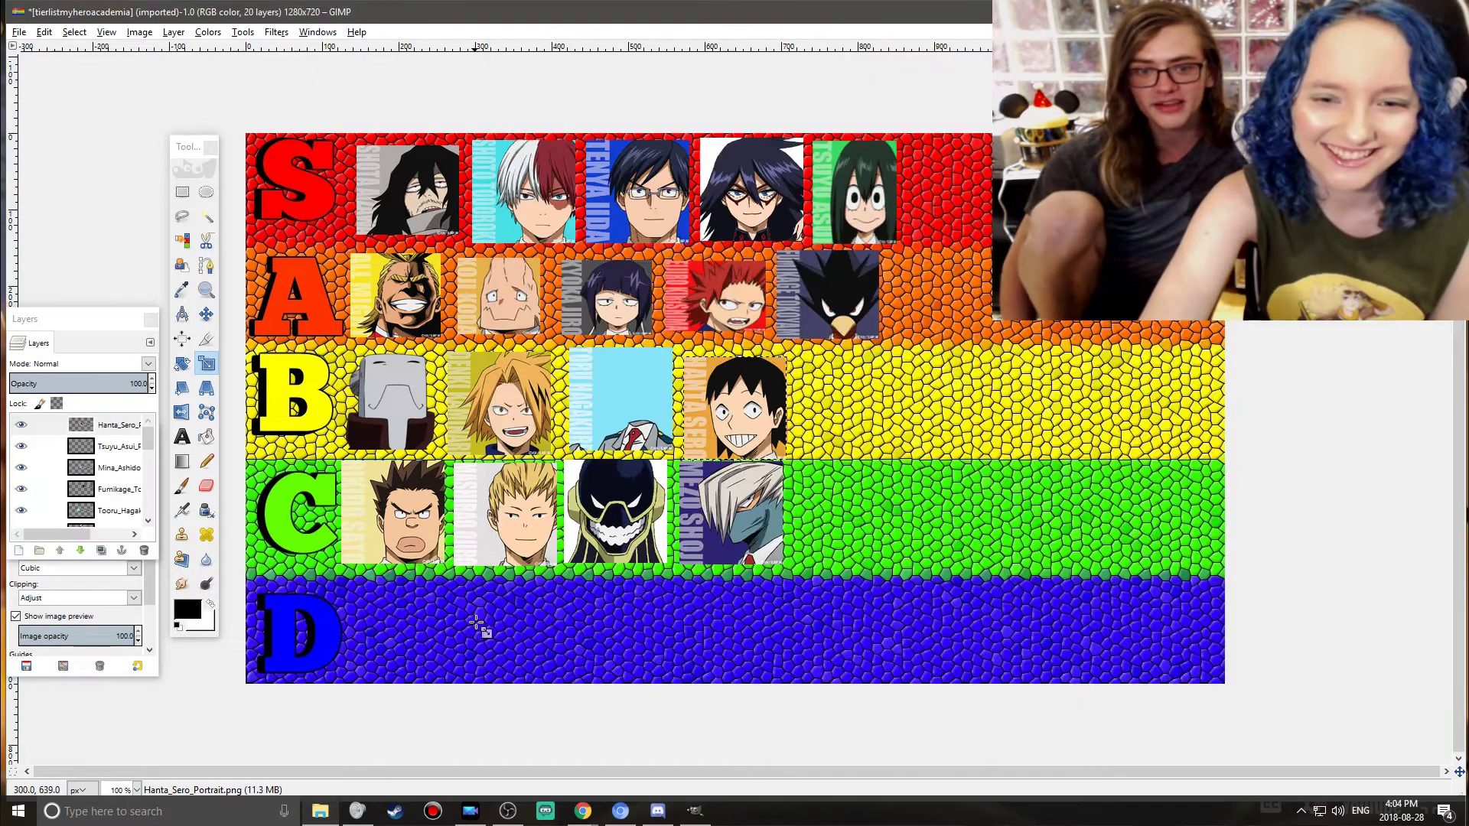
left_click_drag(746, 417, 853, 524)
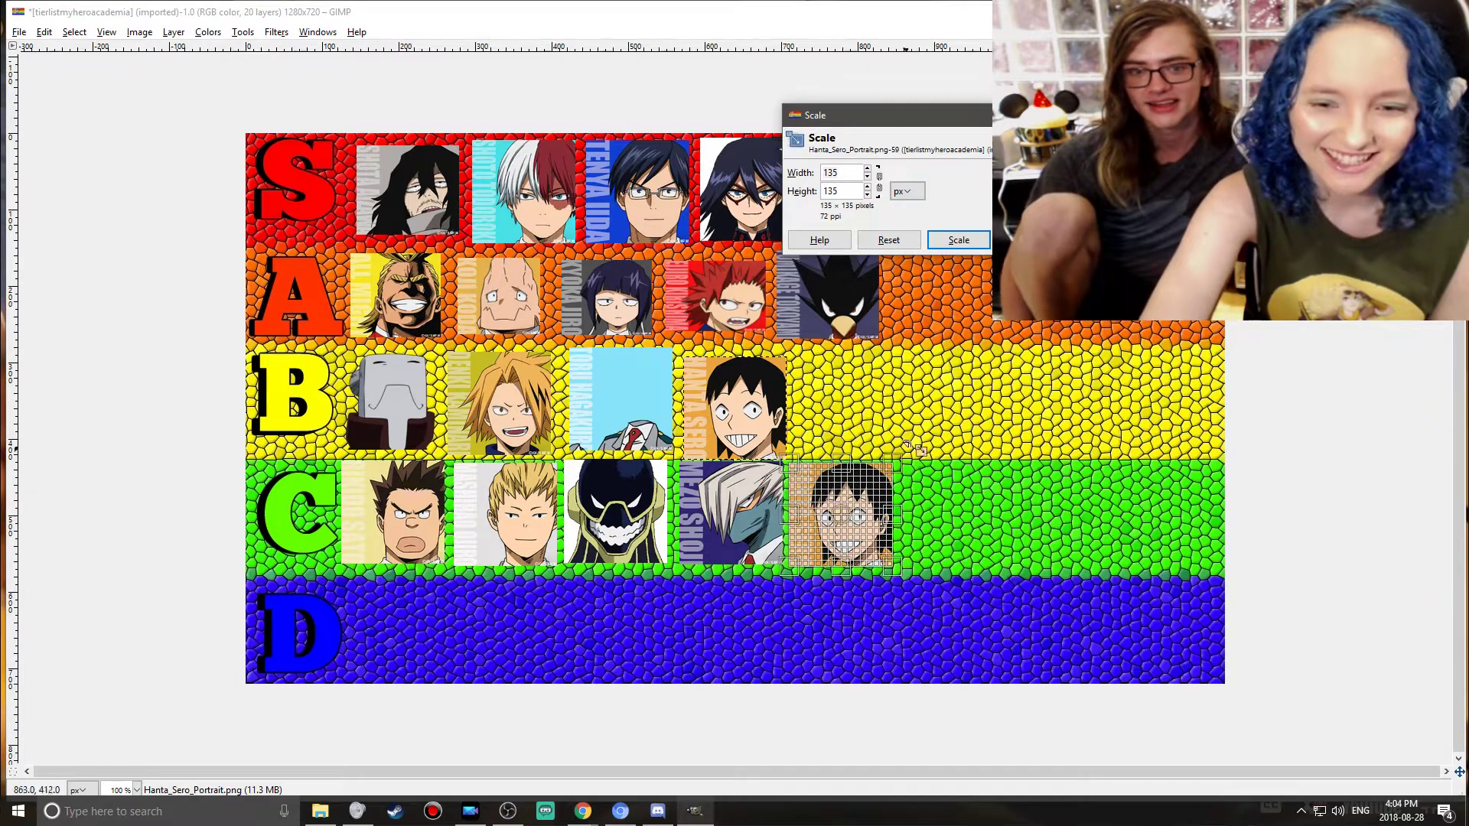
left_click(979, 238)
- Add the Minoru_Mineta_Portrait image as a layer and place it at the start of the D row at 135 × 135 px
left_click(319, 811)
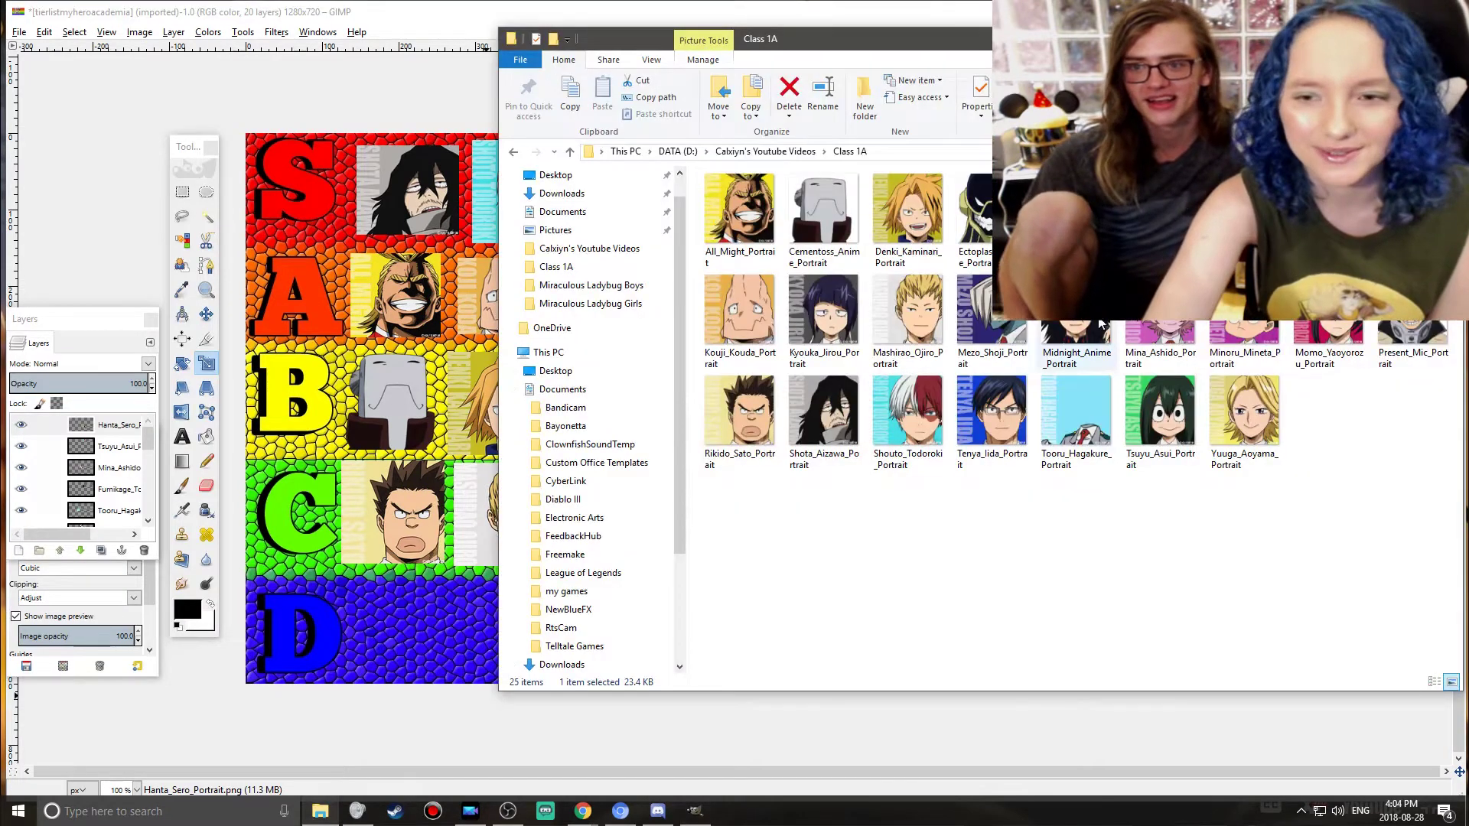
left_click_drag(1244, 348, 436, 612)
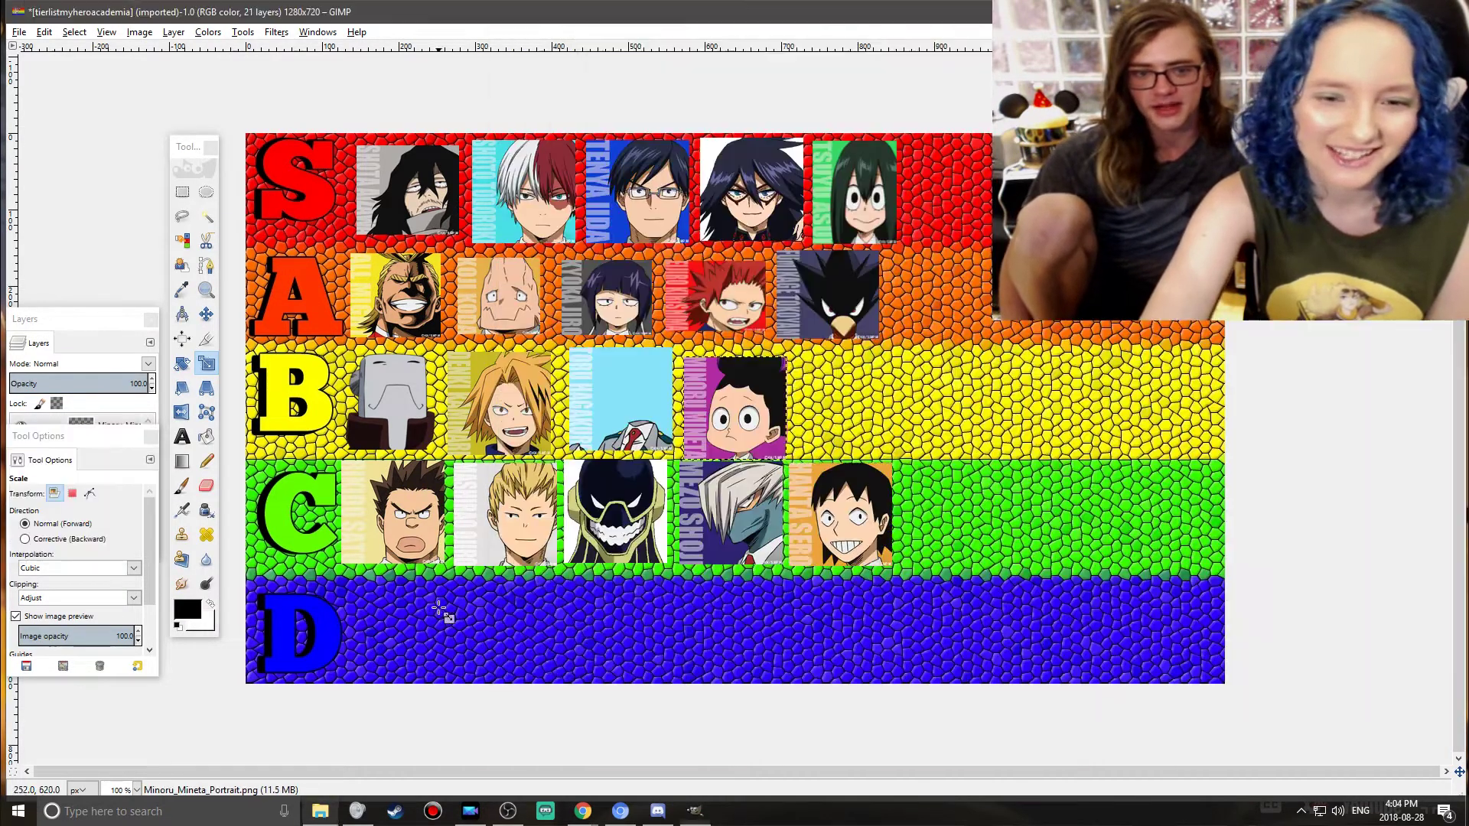
key("Tab")
left_click_drag(734, 411, 428, 645)
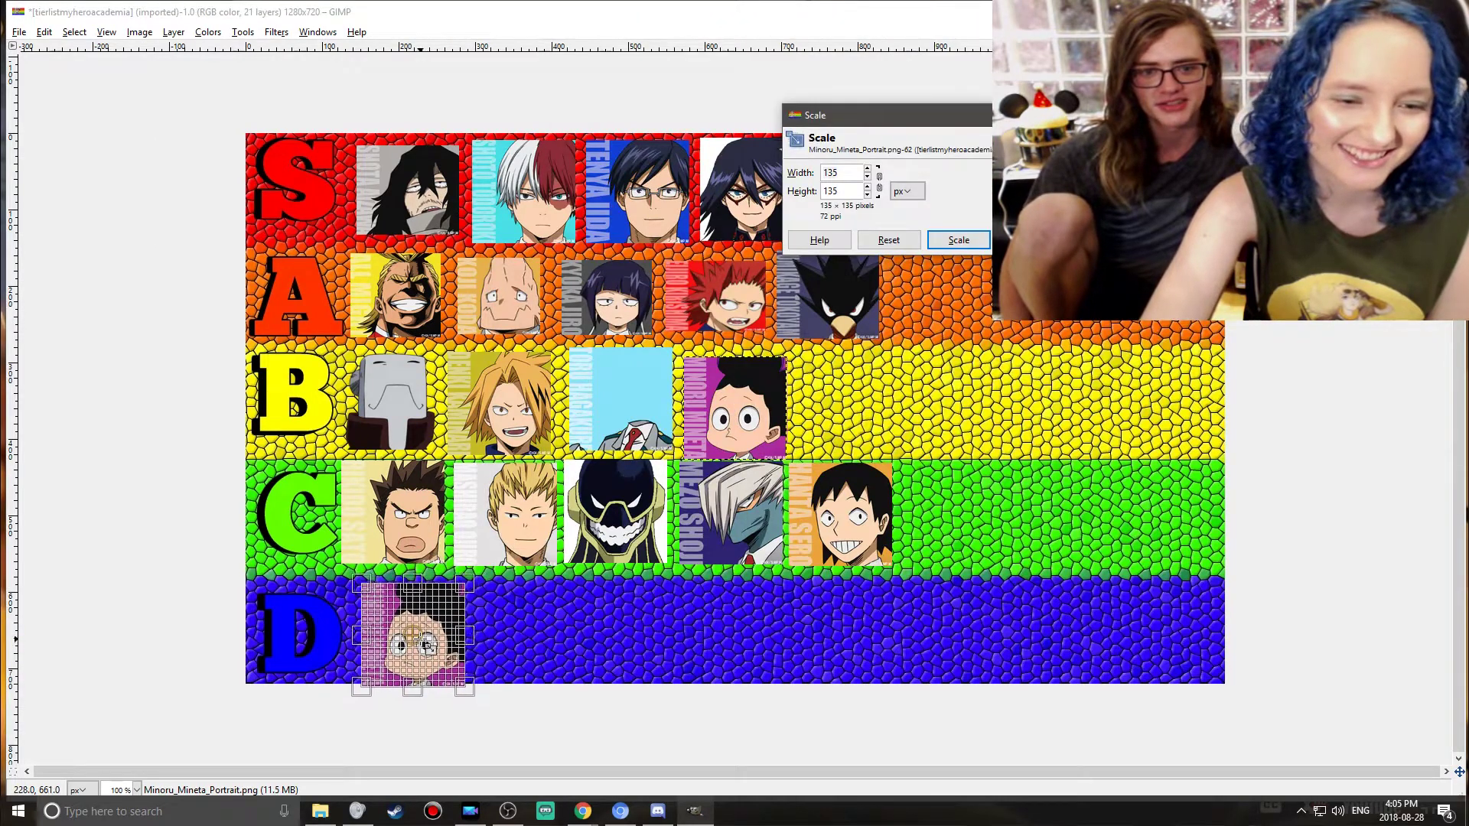
left_click(959, 239)
key("Tab")
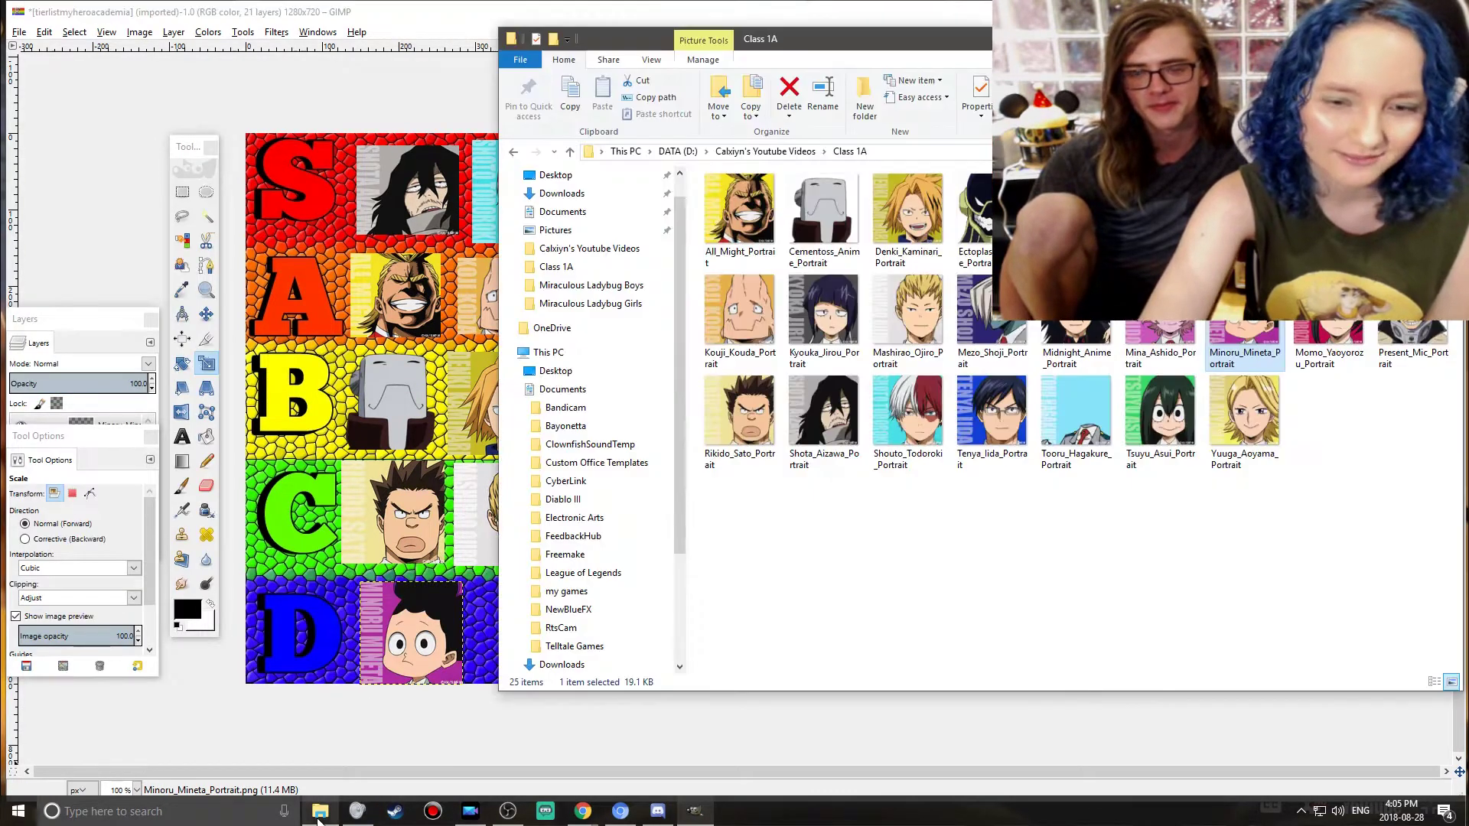
- Add the Yuuga_Aoyama_Portrait image as a layer and place it beside Mina Ashido in the B row at 135 × 135 px
left_click(320, 811)
left_click_drag(1263, 444, 483, 507)
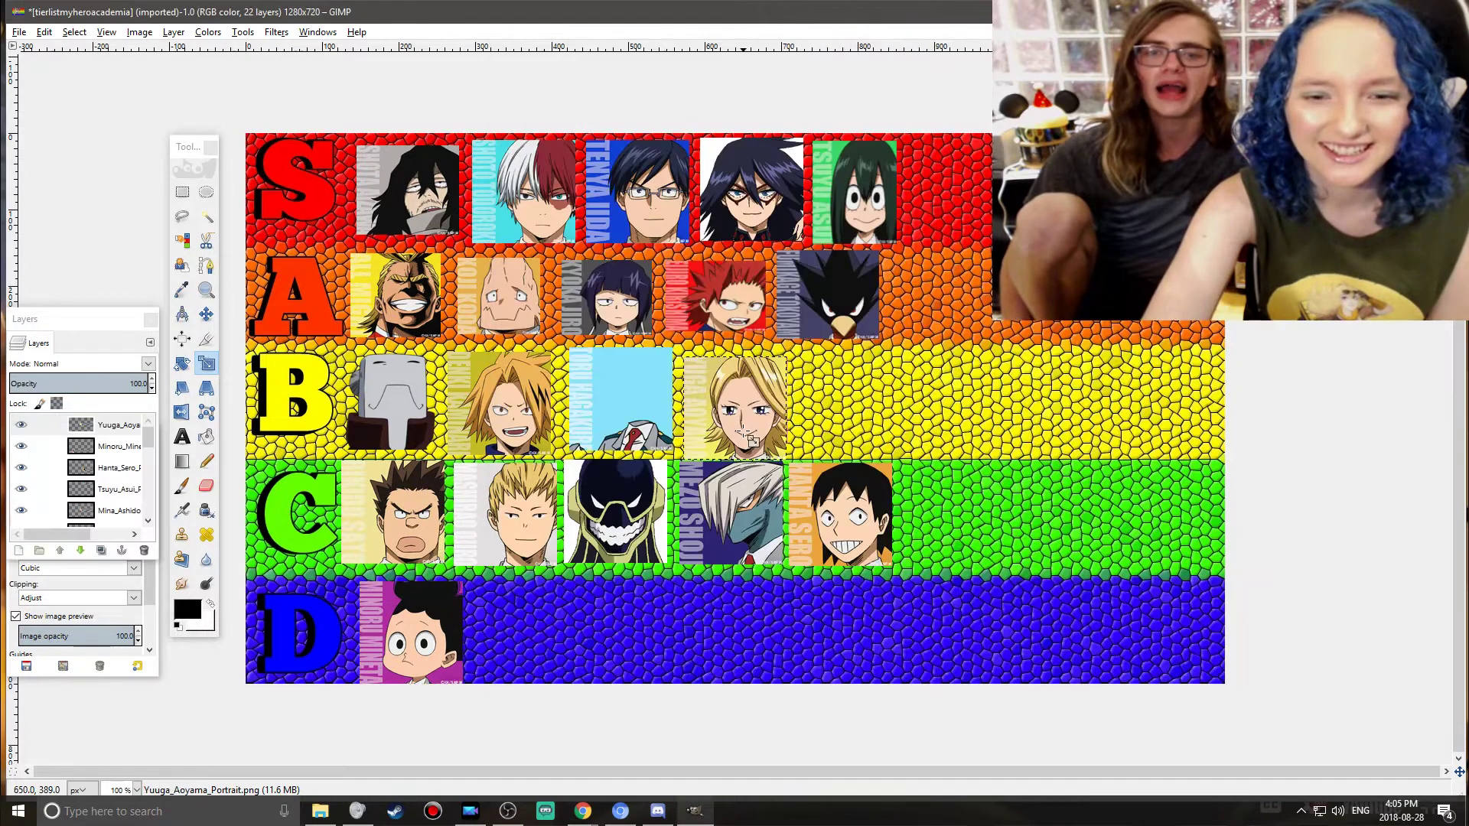
key("Tab")
left_click_drag(750, 438, 911, 372)
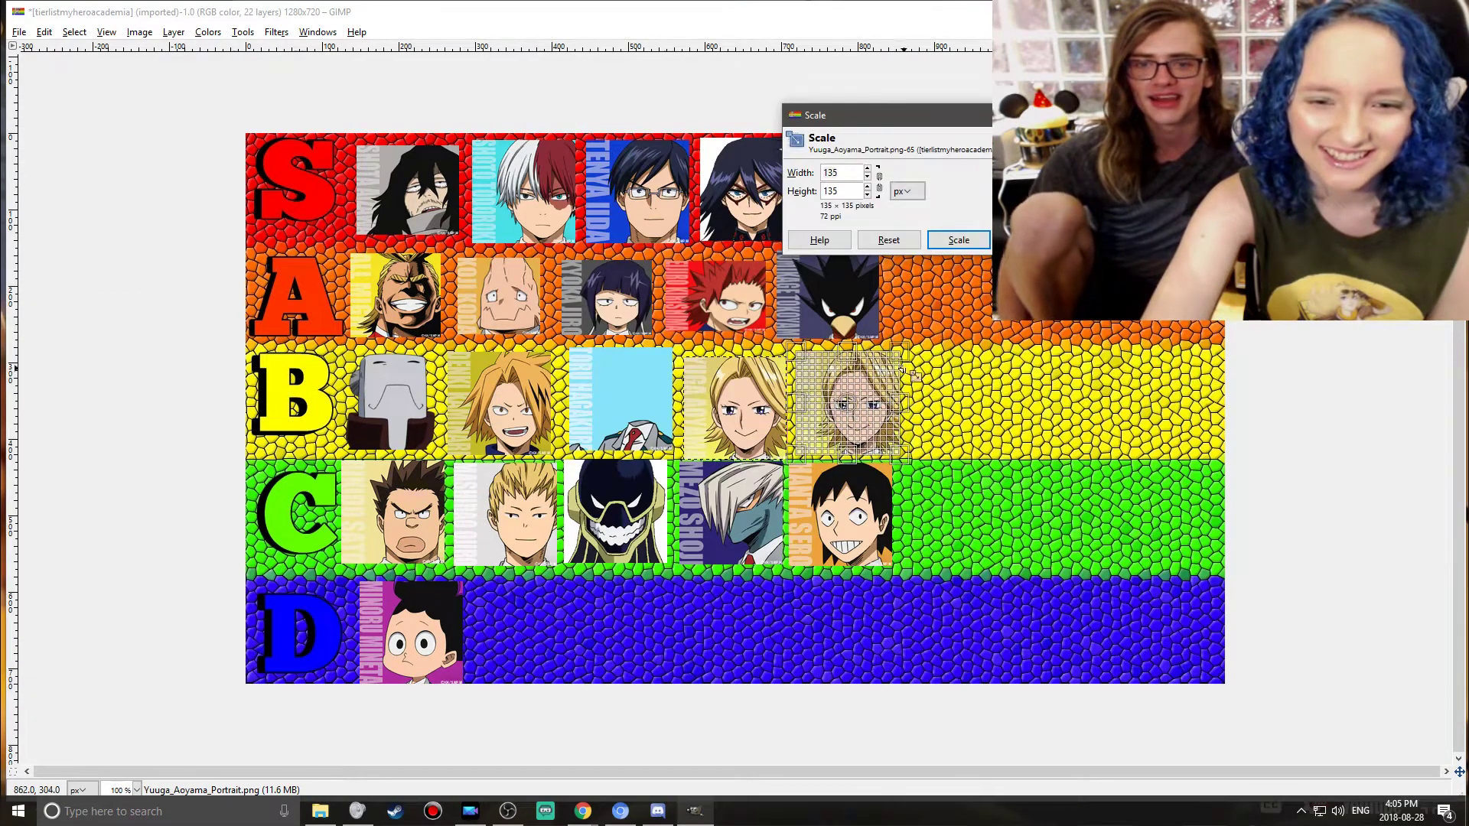
left_click(958, 239)
key("Tab")
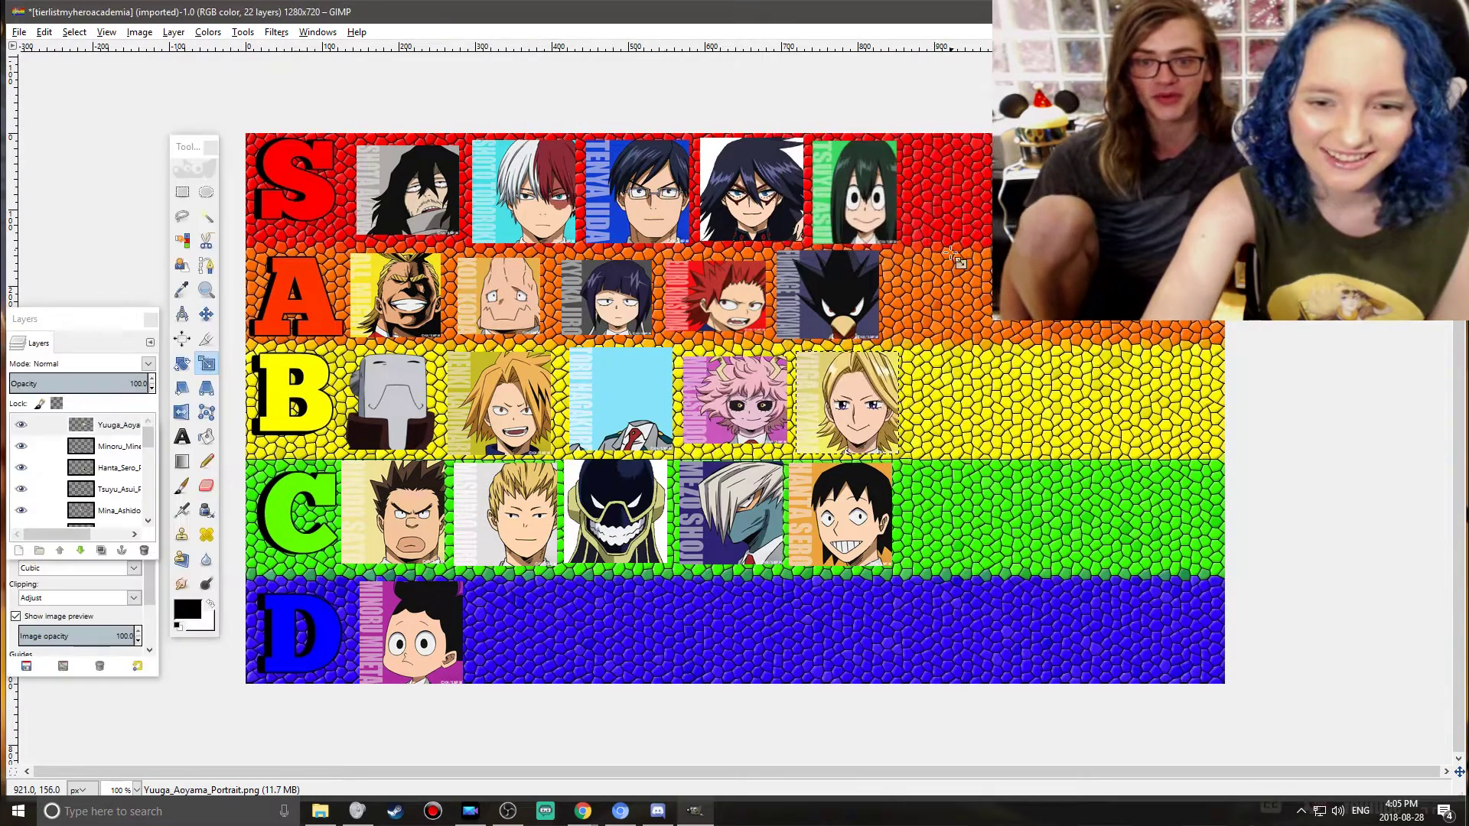
- Add the Izuku_Midoriya_Portrait image as a layer and place it beside Fumikage Tokoyami in the A row, scaled to about 149 × 114 px
left_click(321, 812)
left_click_drag(1328, 208, 451, 451)
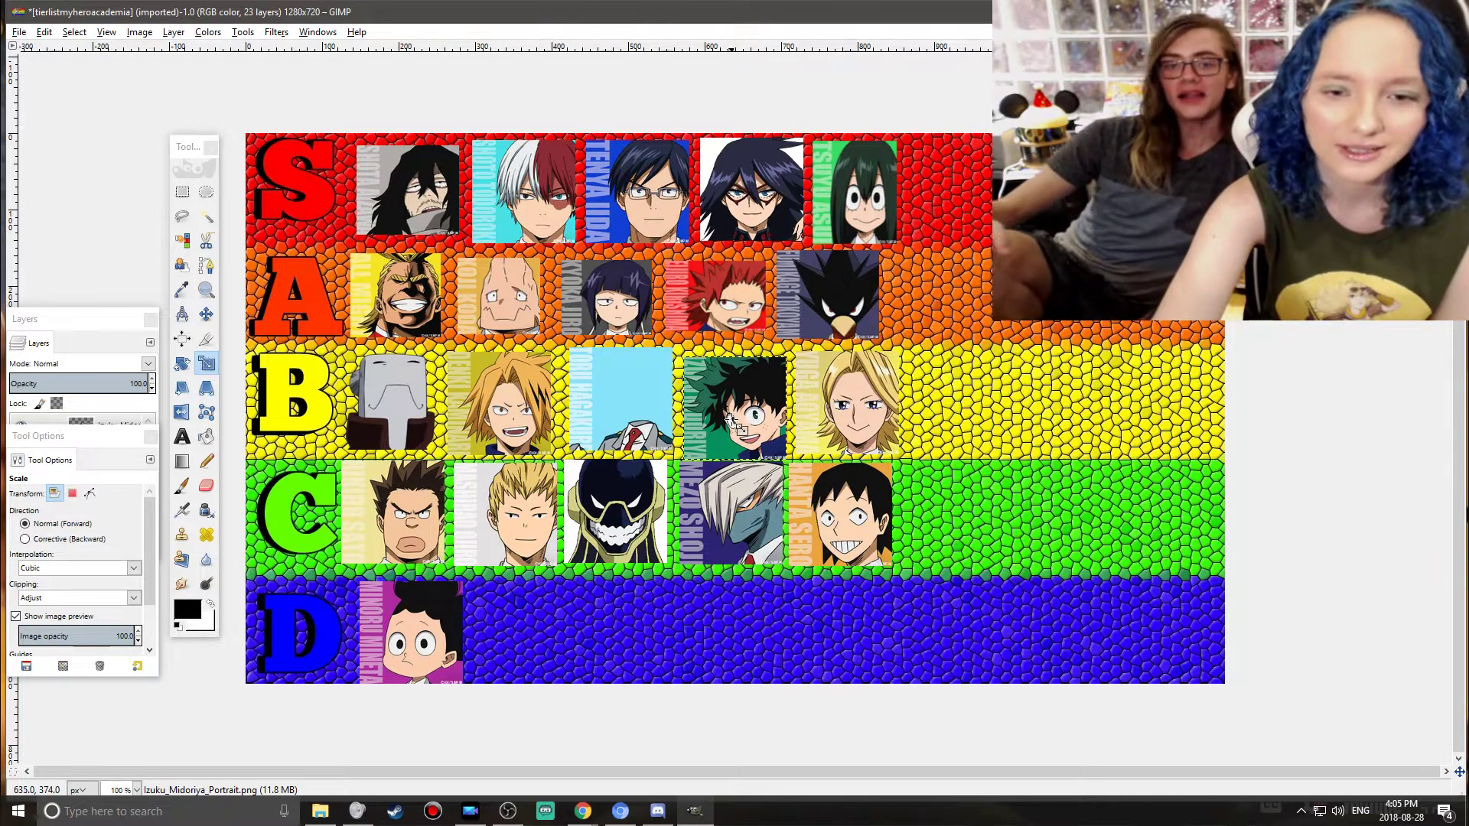
left_click(729, 420)
left_click_drag(752, 428, 968, 301)
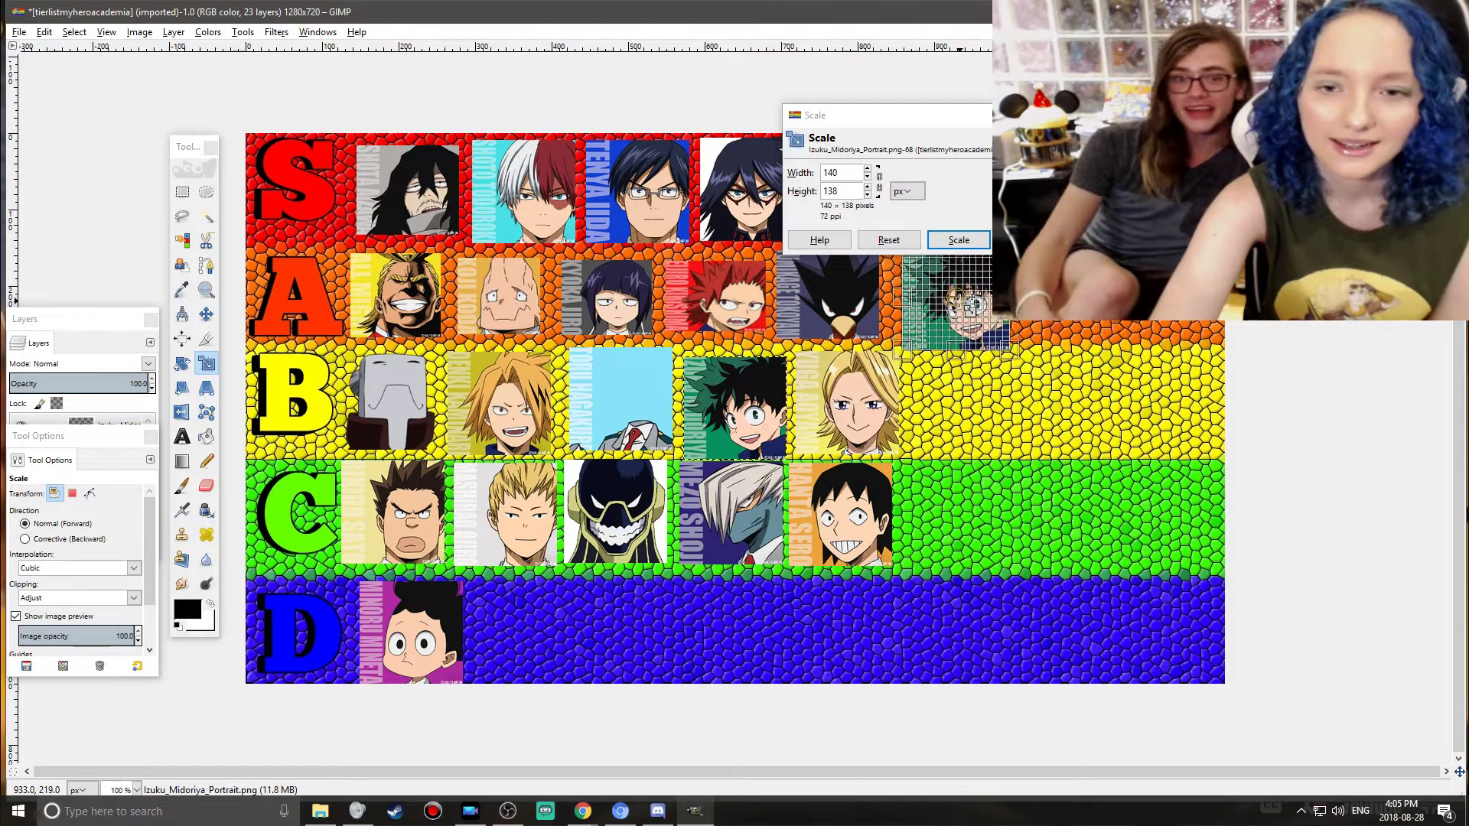
left_click_drag(887, 130, 1004, 444)
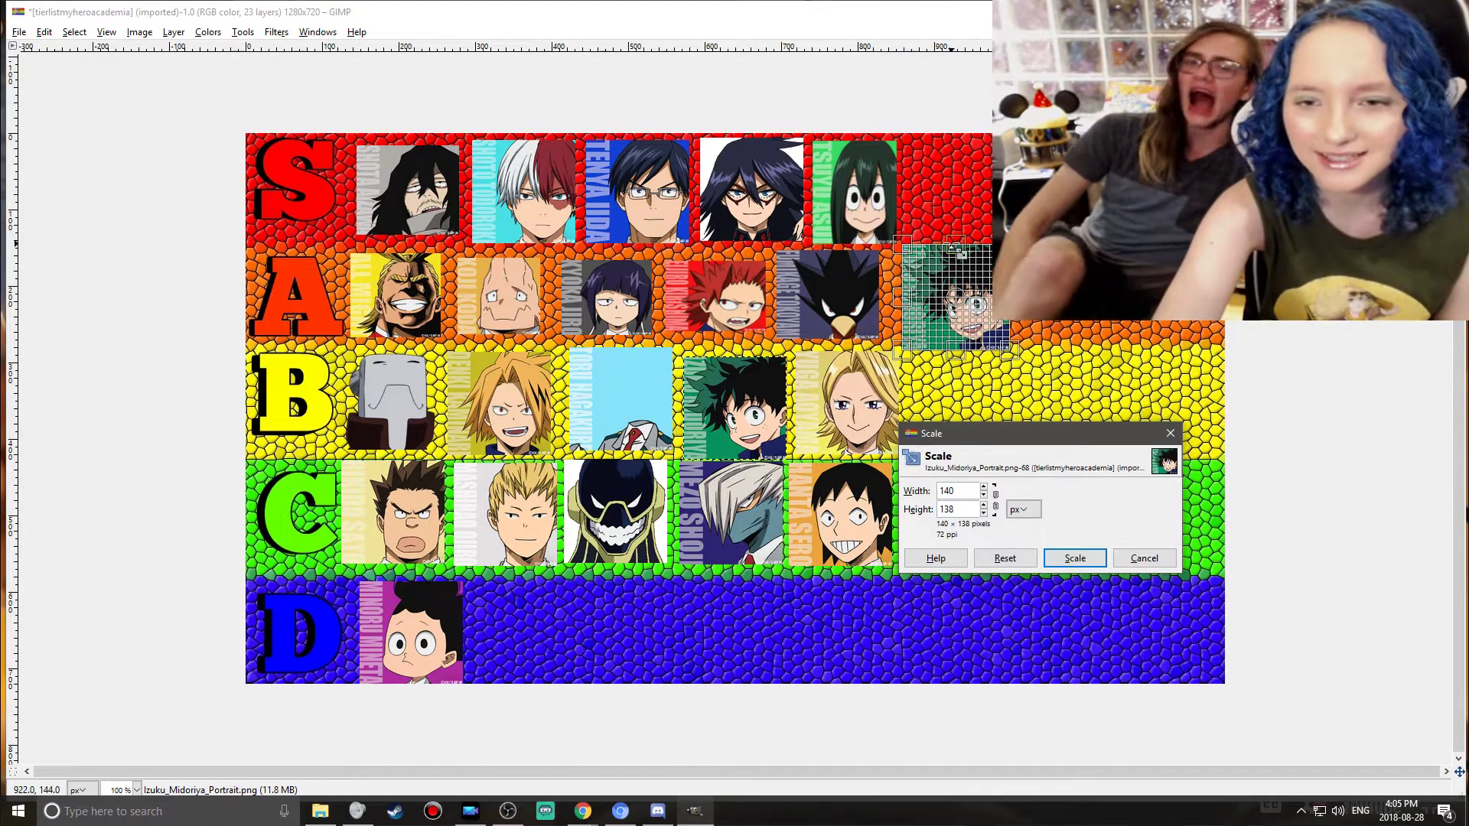
left_click_drag(954, 249, 956, 257)
left_click_drag(954, 319, 950, 304)
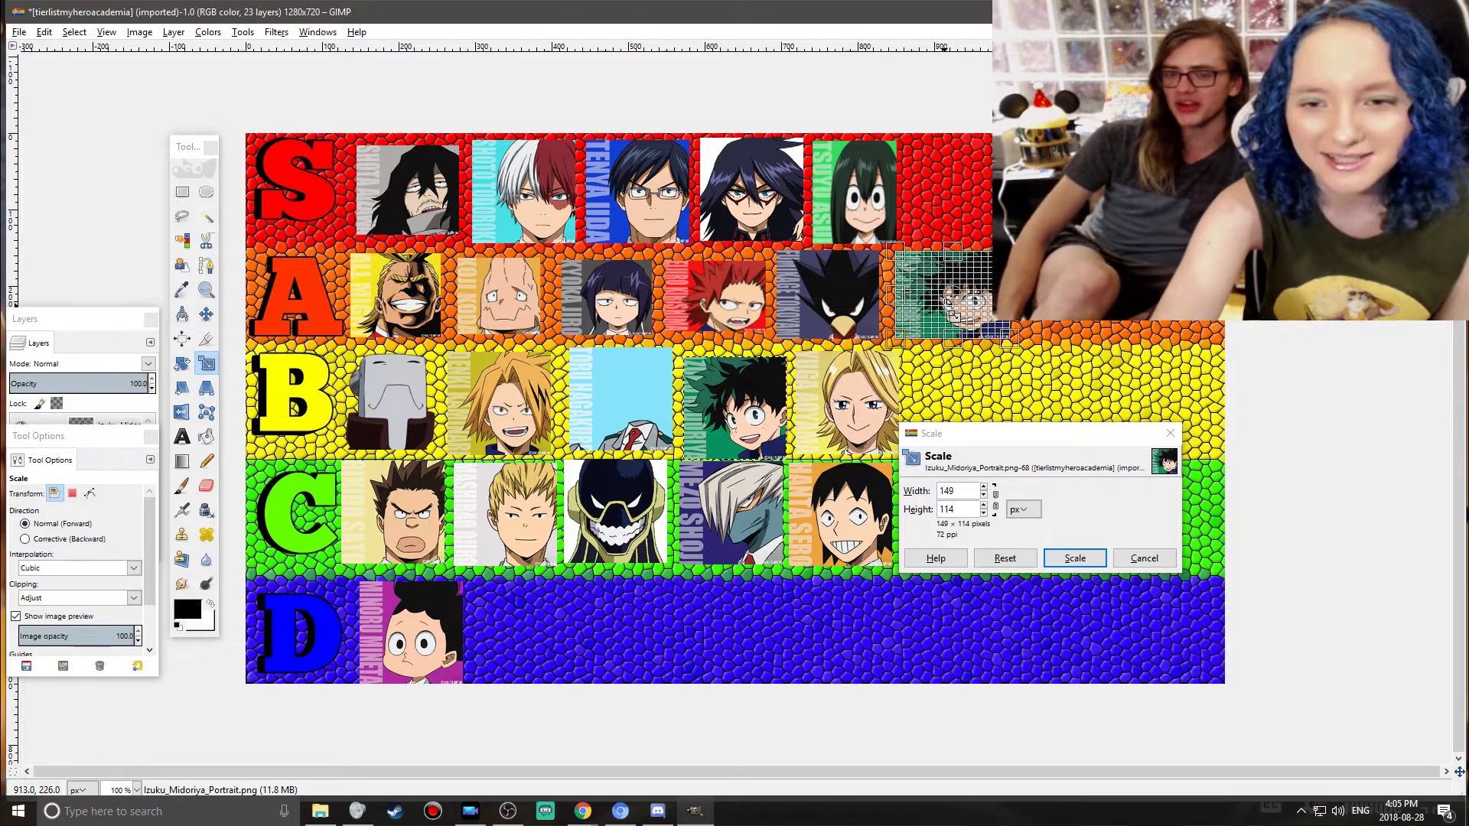
left_click(1075, 558)
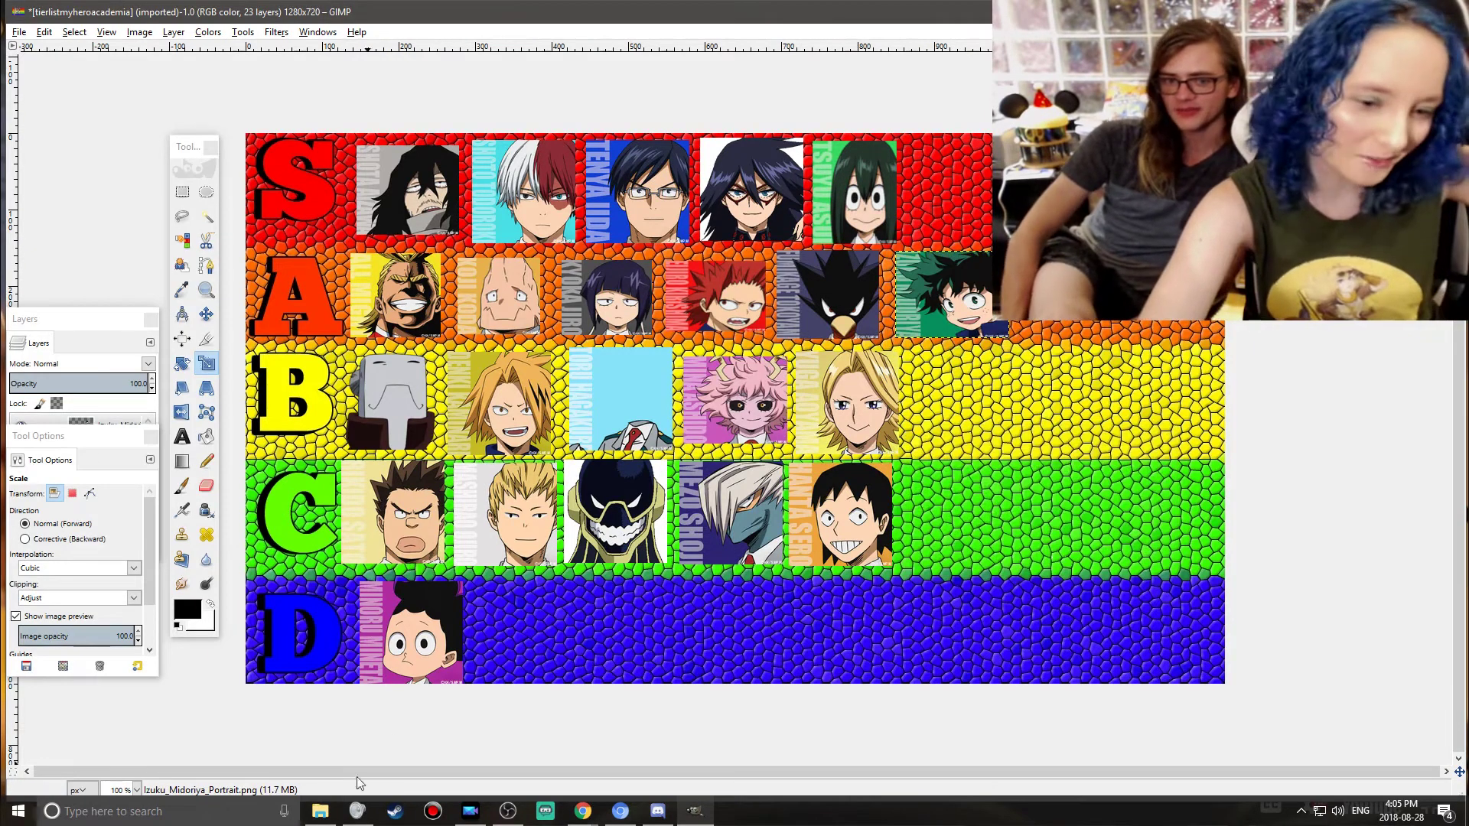
- Check the Class 1A folder for the remaining portraits, and search Google in a new Chrome window for "my hero academia class 1a"
left_click(320, 811)
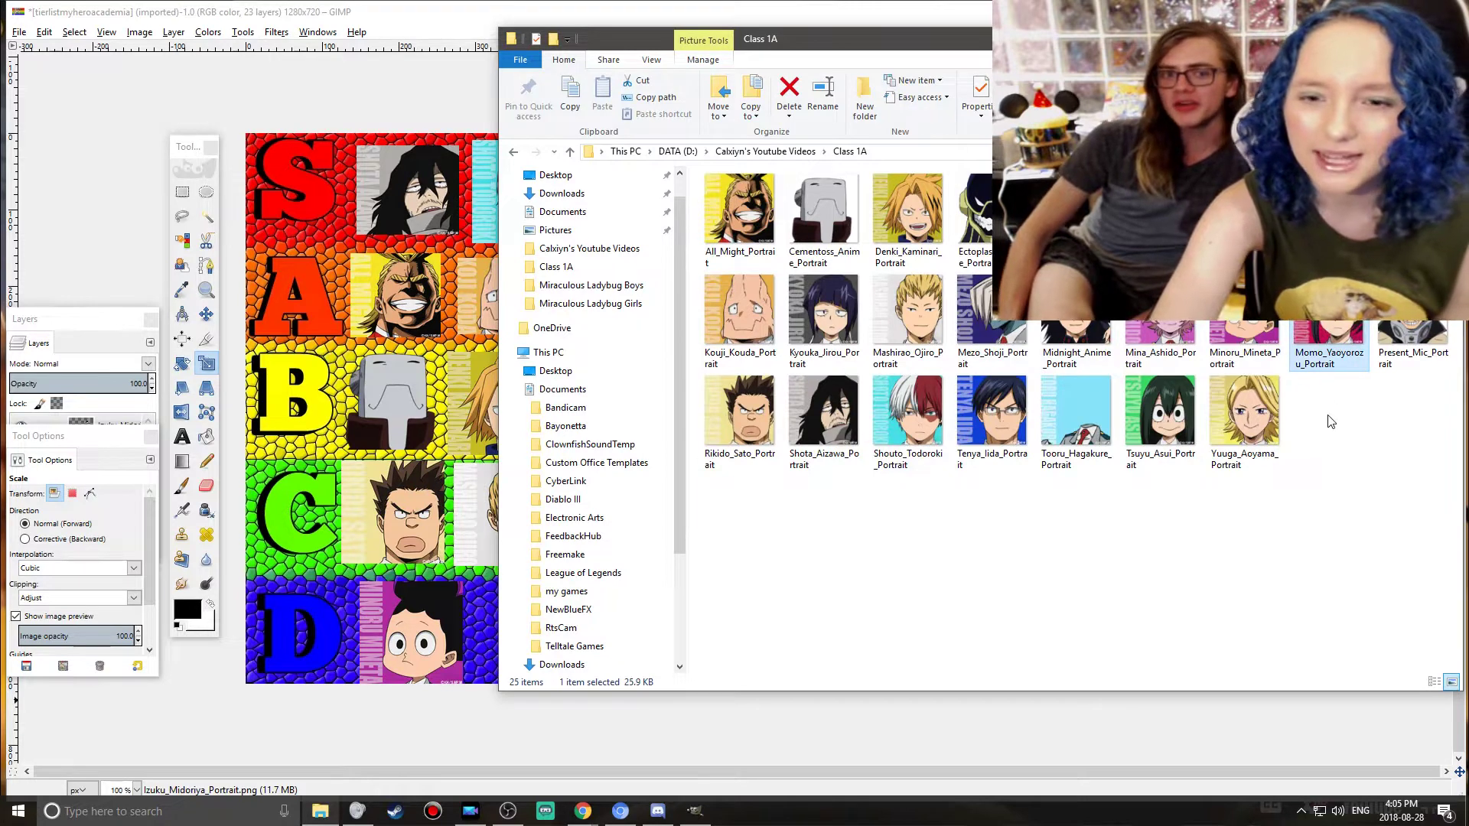
left_click(1331, 446)
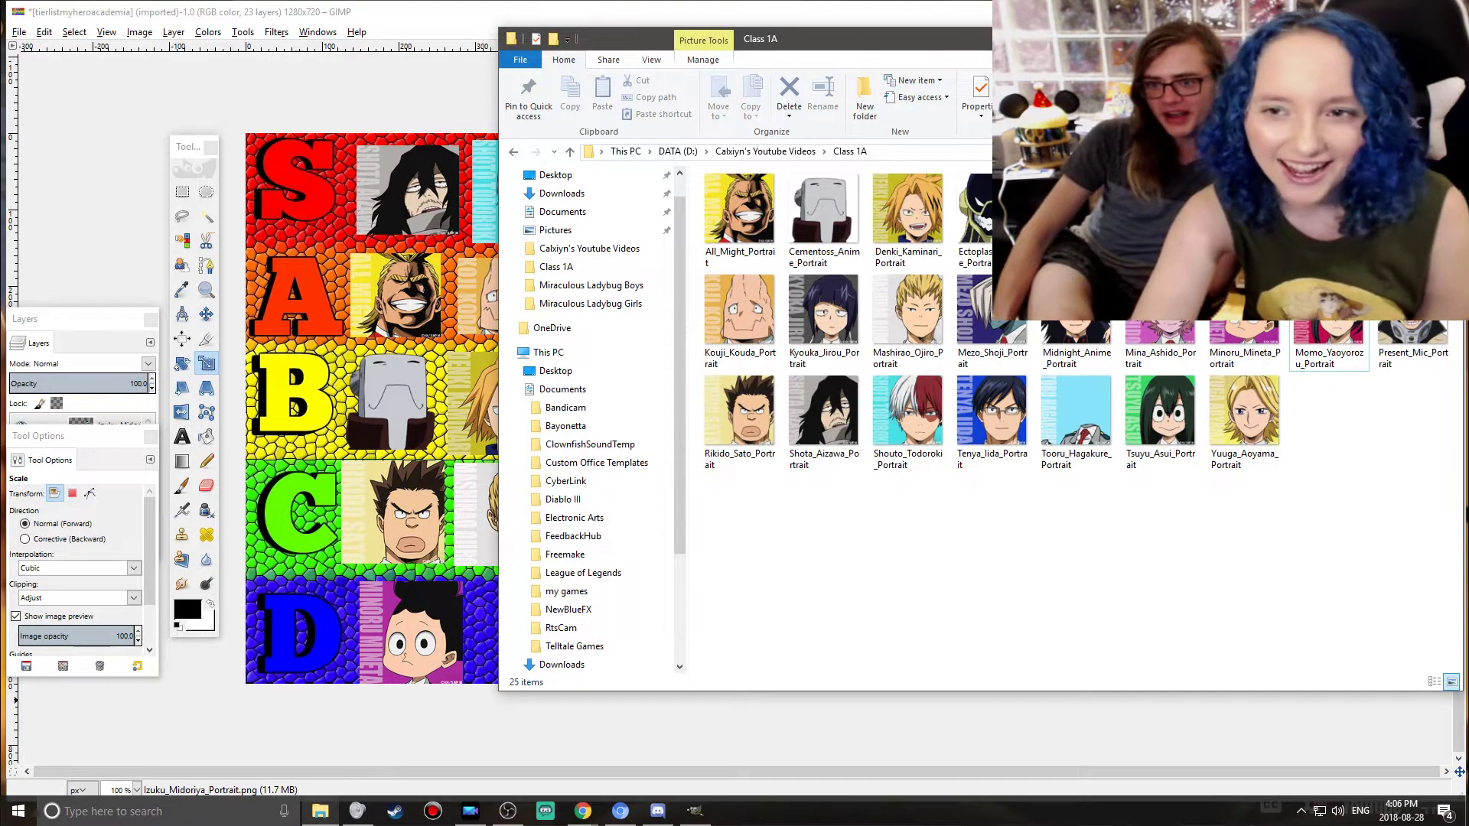
mouse_move(802, 200)
left_mouse_down()
mouse_move(726, 200)
mouse_move(813, 209)
left_mouse_up()
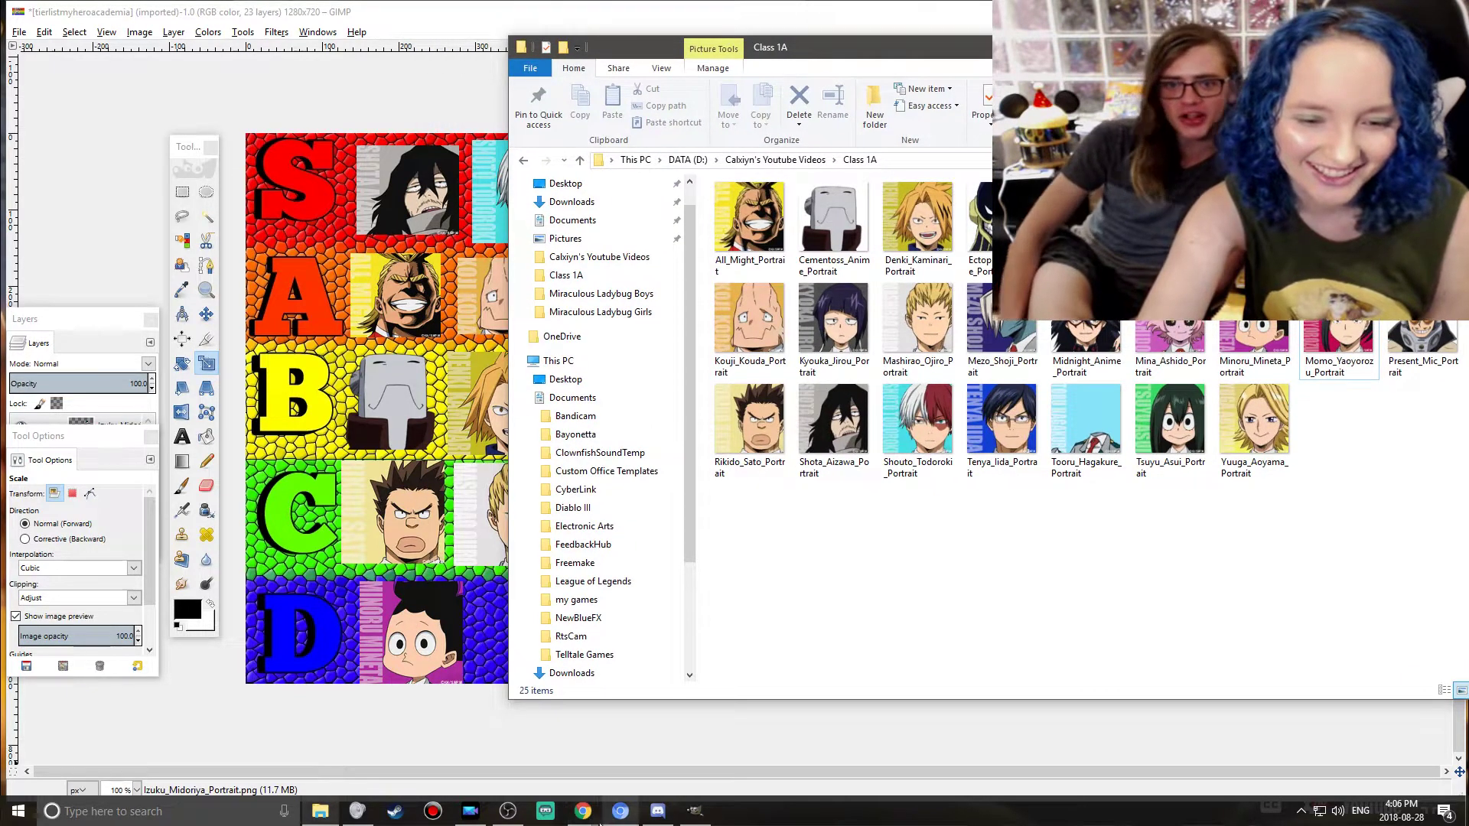
right_click(584, 813)
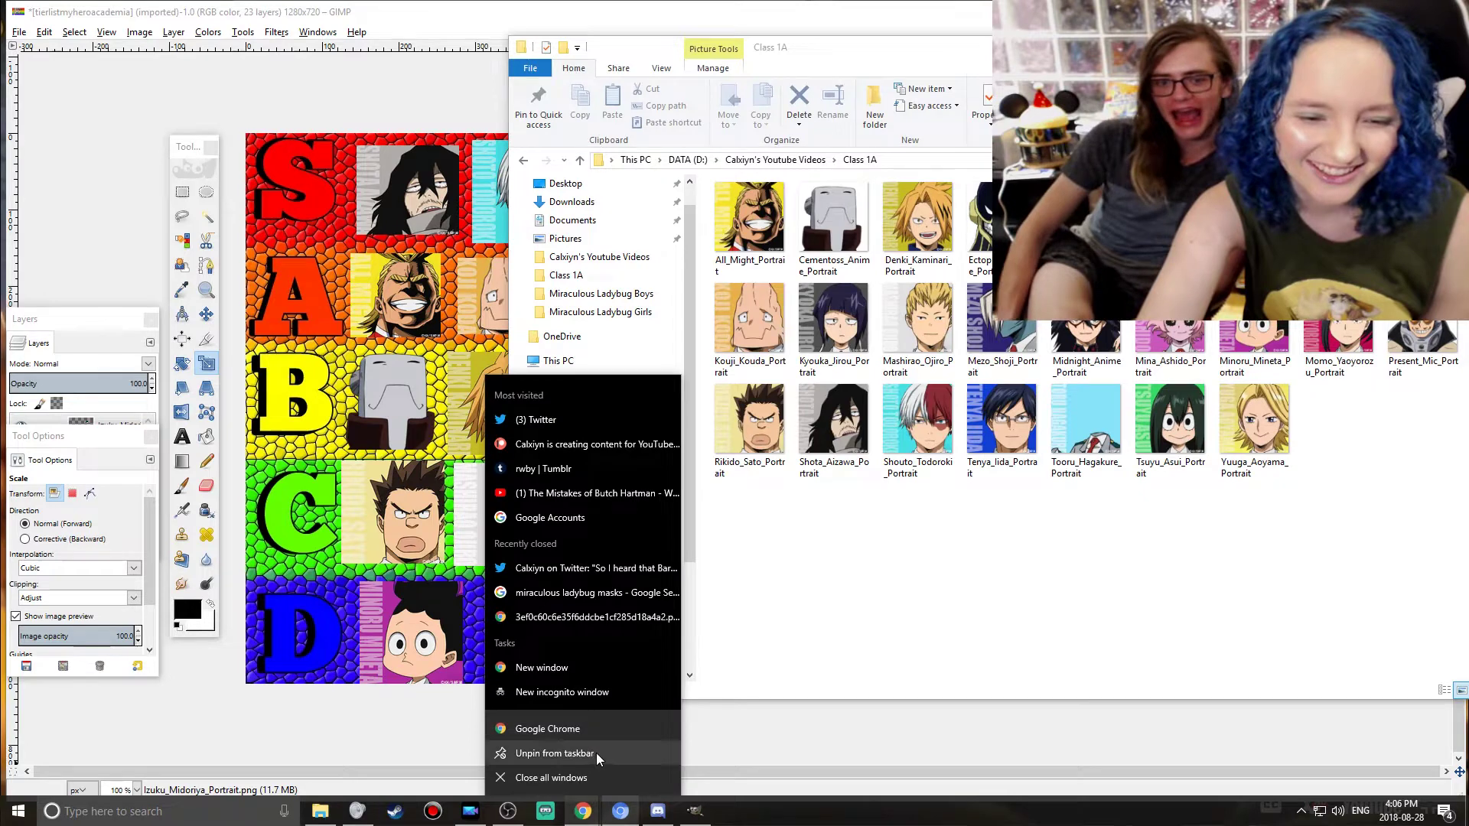
left_click(561, 670)
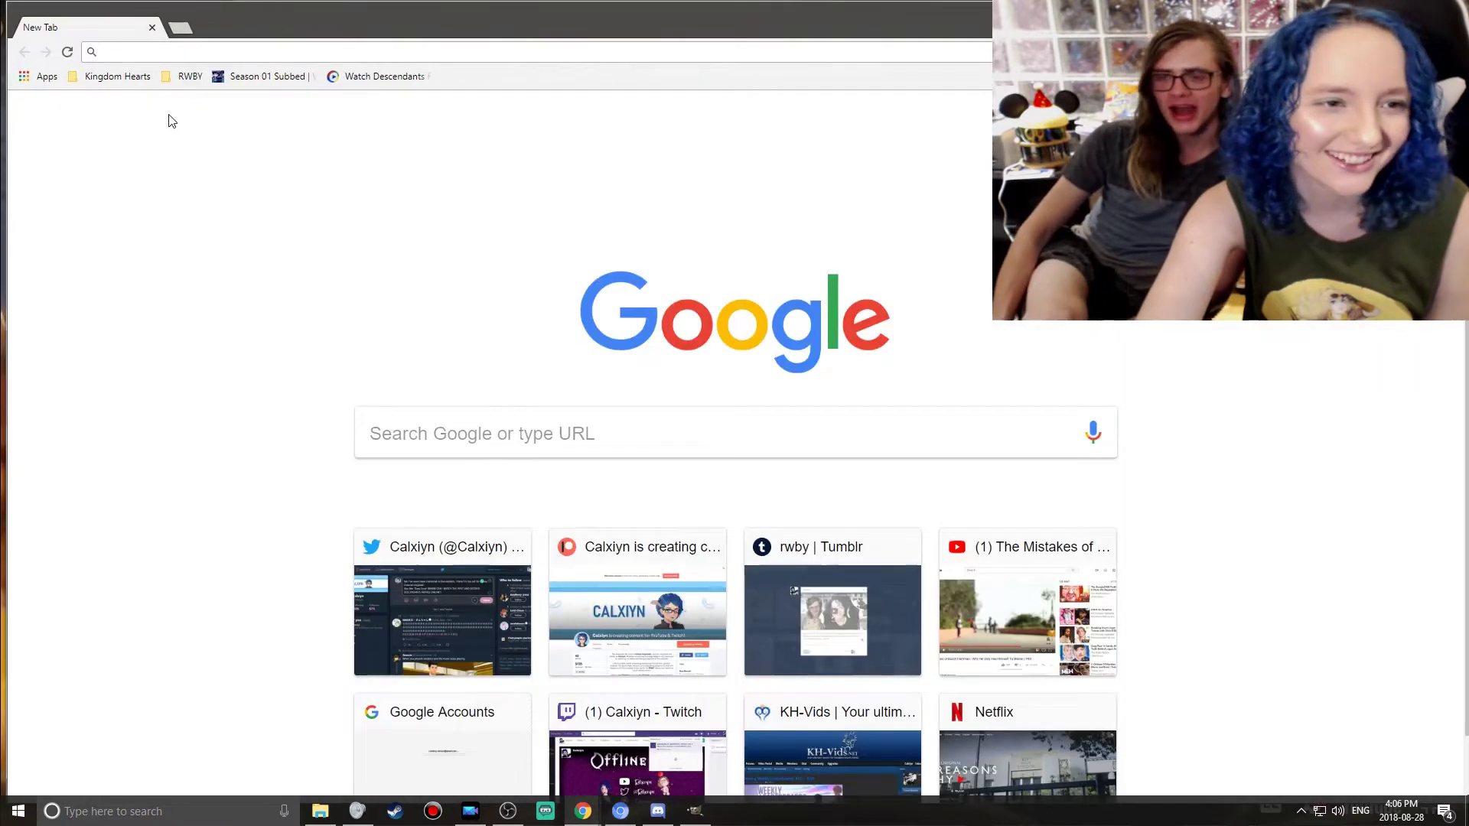
type("class")
key("BackSpace")
key("BackSpace")
key("BackSpace")
key("BackSpace")
key("BackSpace")
type("u")
key("BackSpace")
type("my hero")
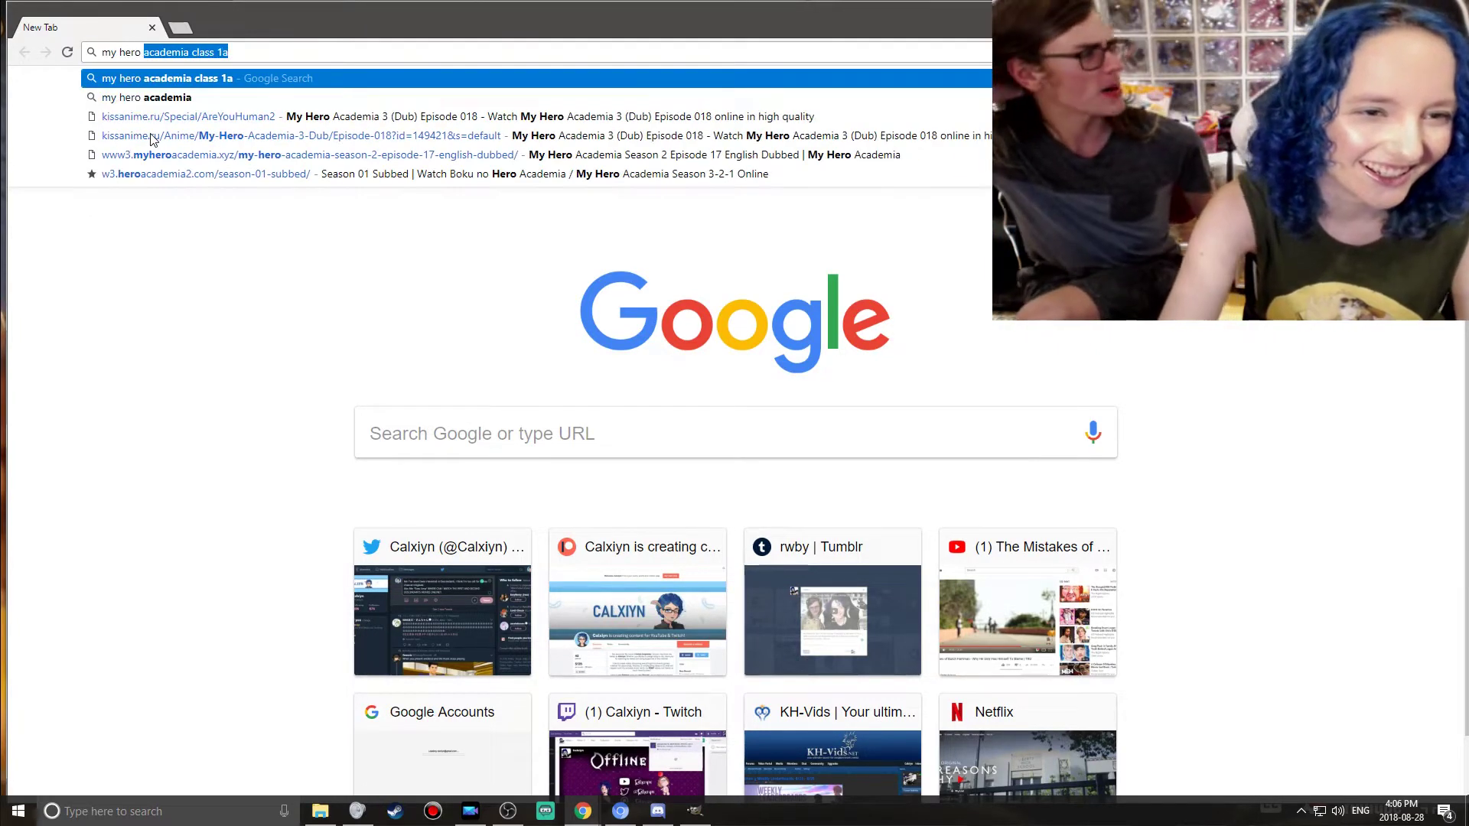
key("Return")
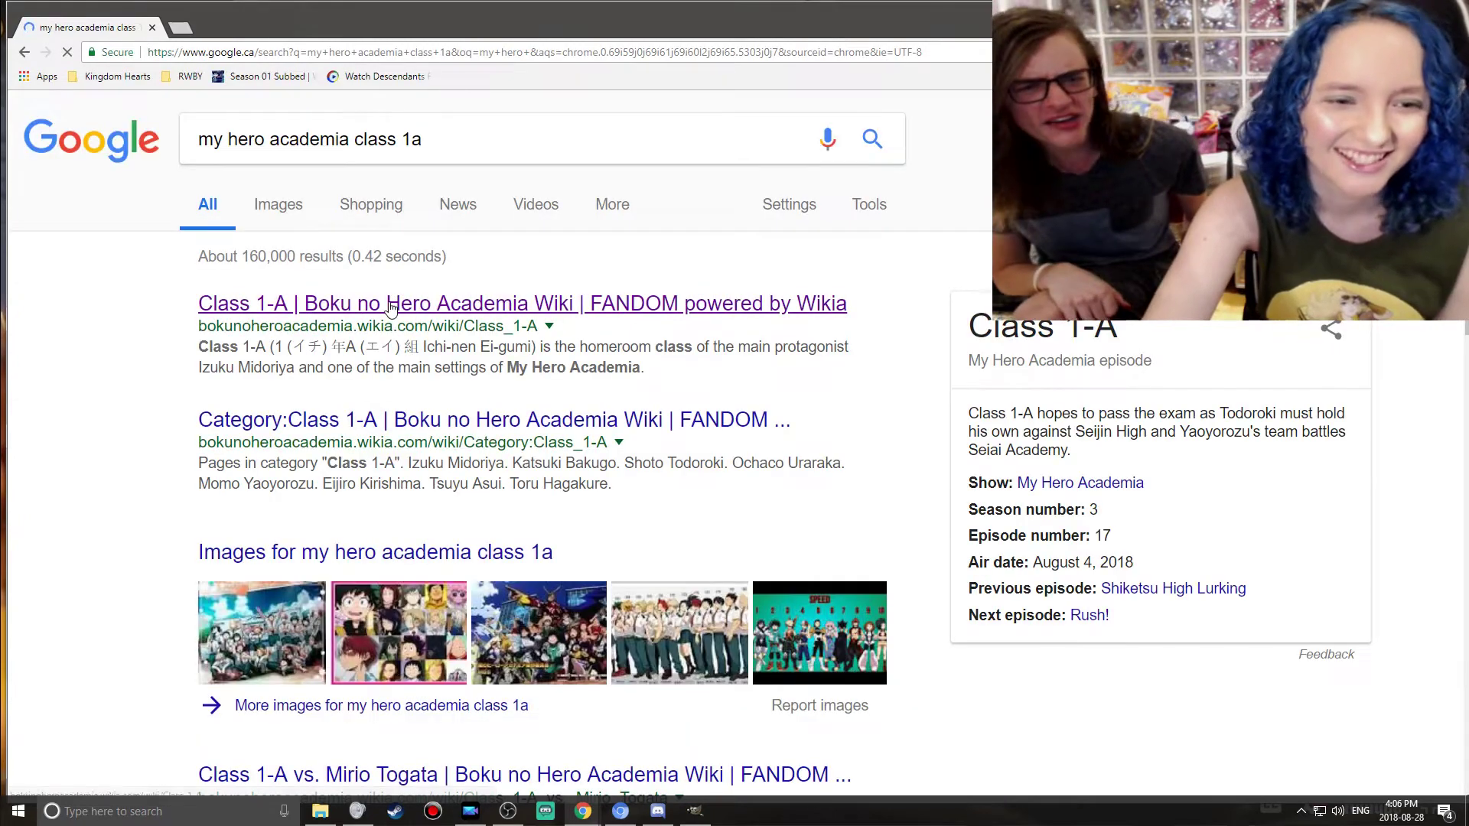
- Open the Class 1-A page of the Boku no Hero Academia Wiki and go to its Students table
left_click(390, 306)
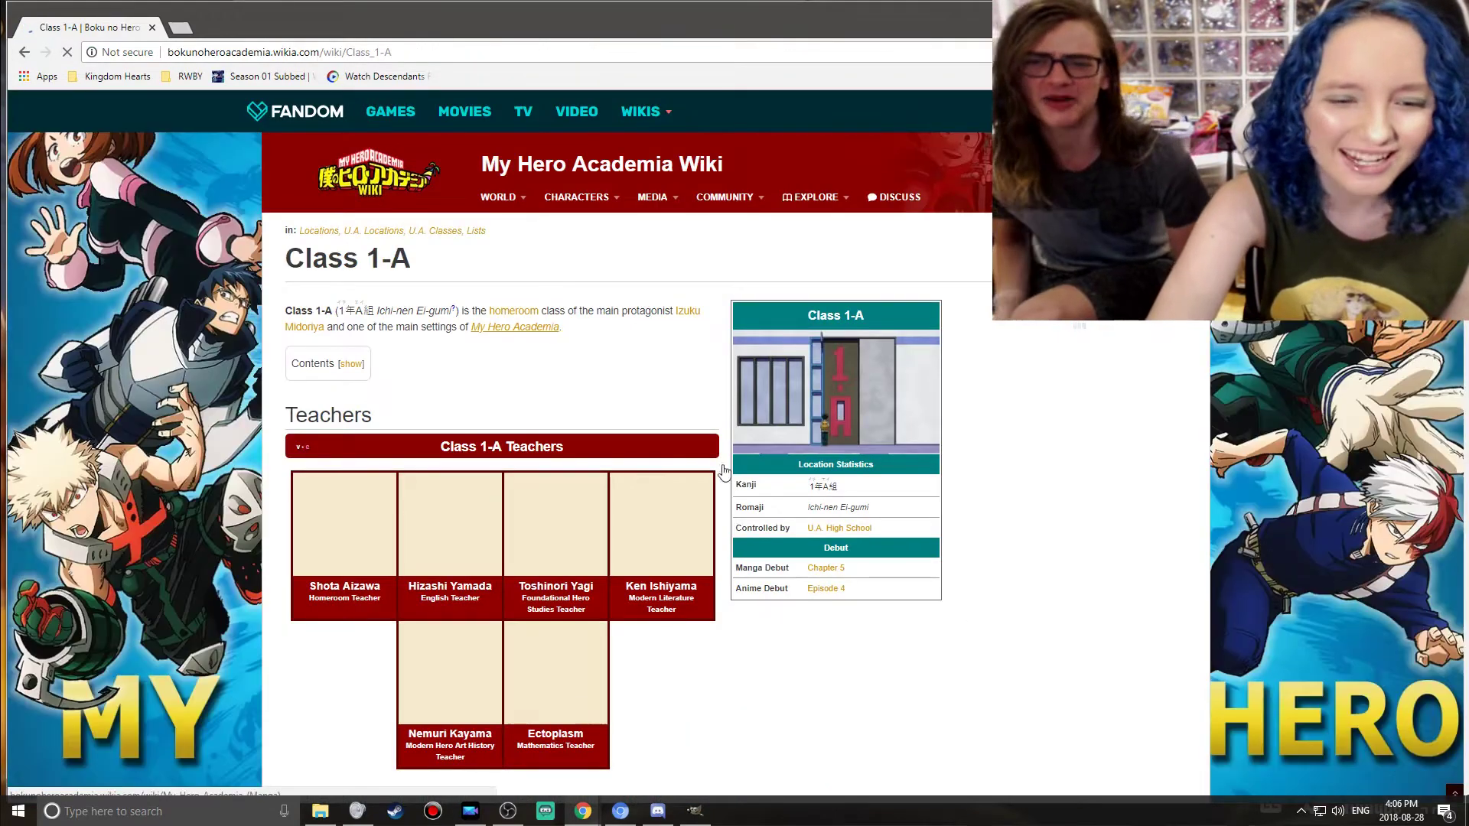
scroll(723, 470, "down", 3)
scroll(716, 492, "down", 4)
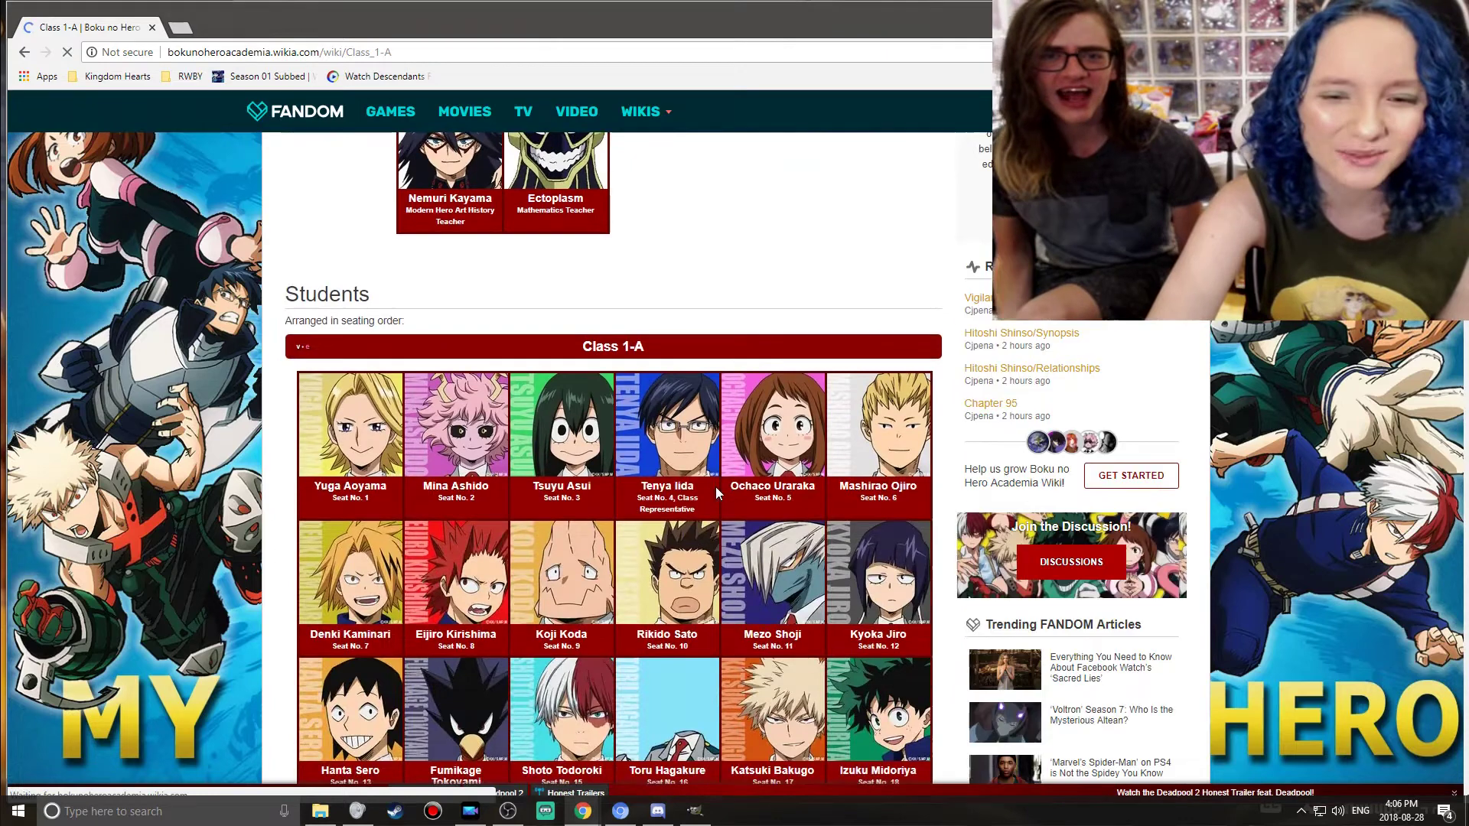
scroll(716, 492, "down", 2)
- Save Ochaco Uraraka's portrait from the wiki page as Ochaco_Uraraka_Portrait in the Class 1A folder
right_click(761, 269)
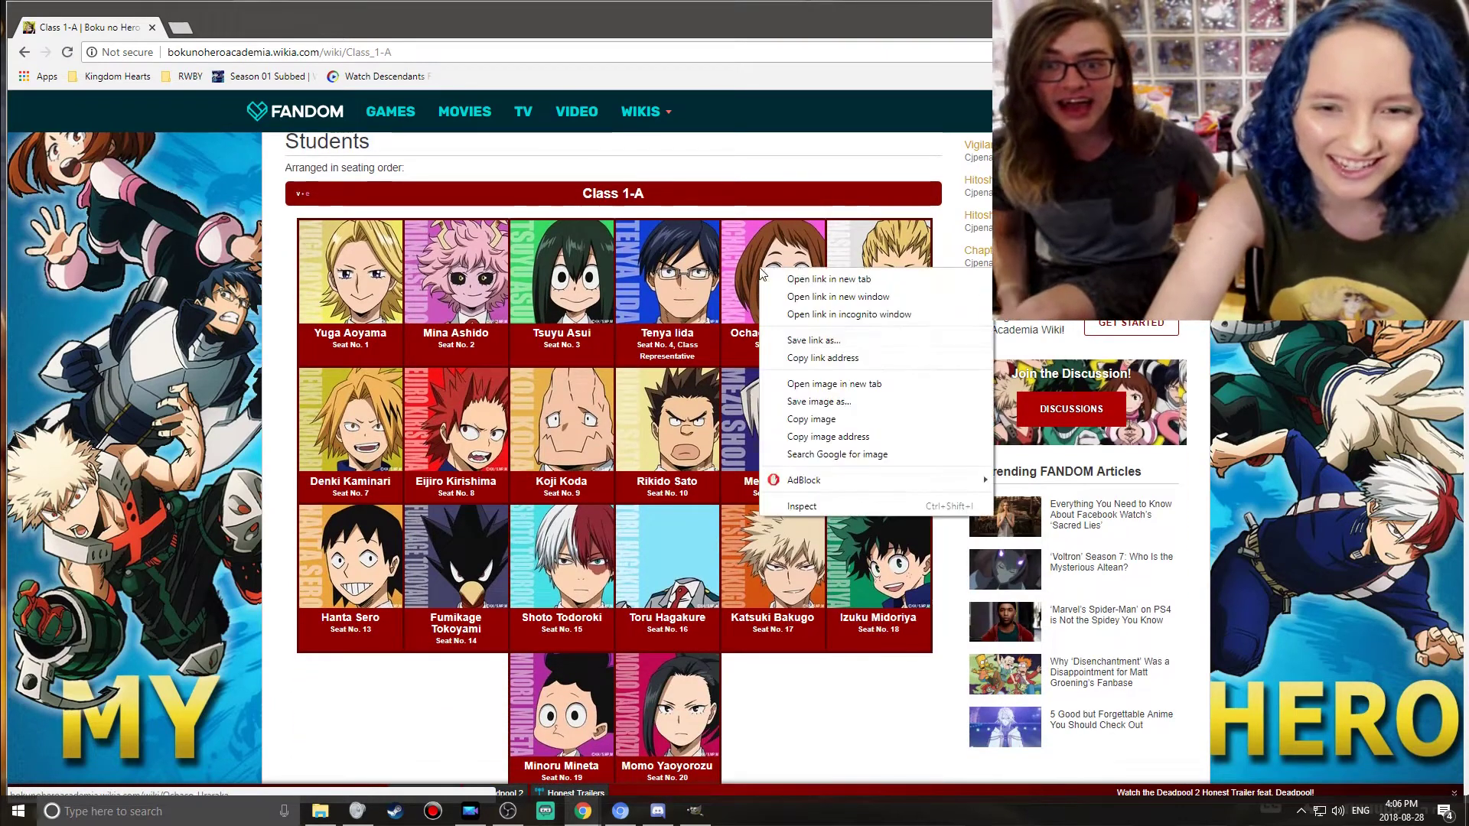
left_click(845, 402)
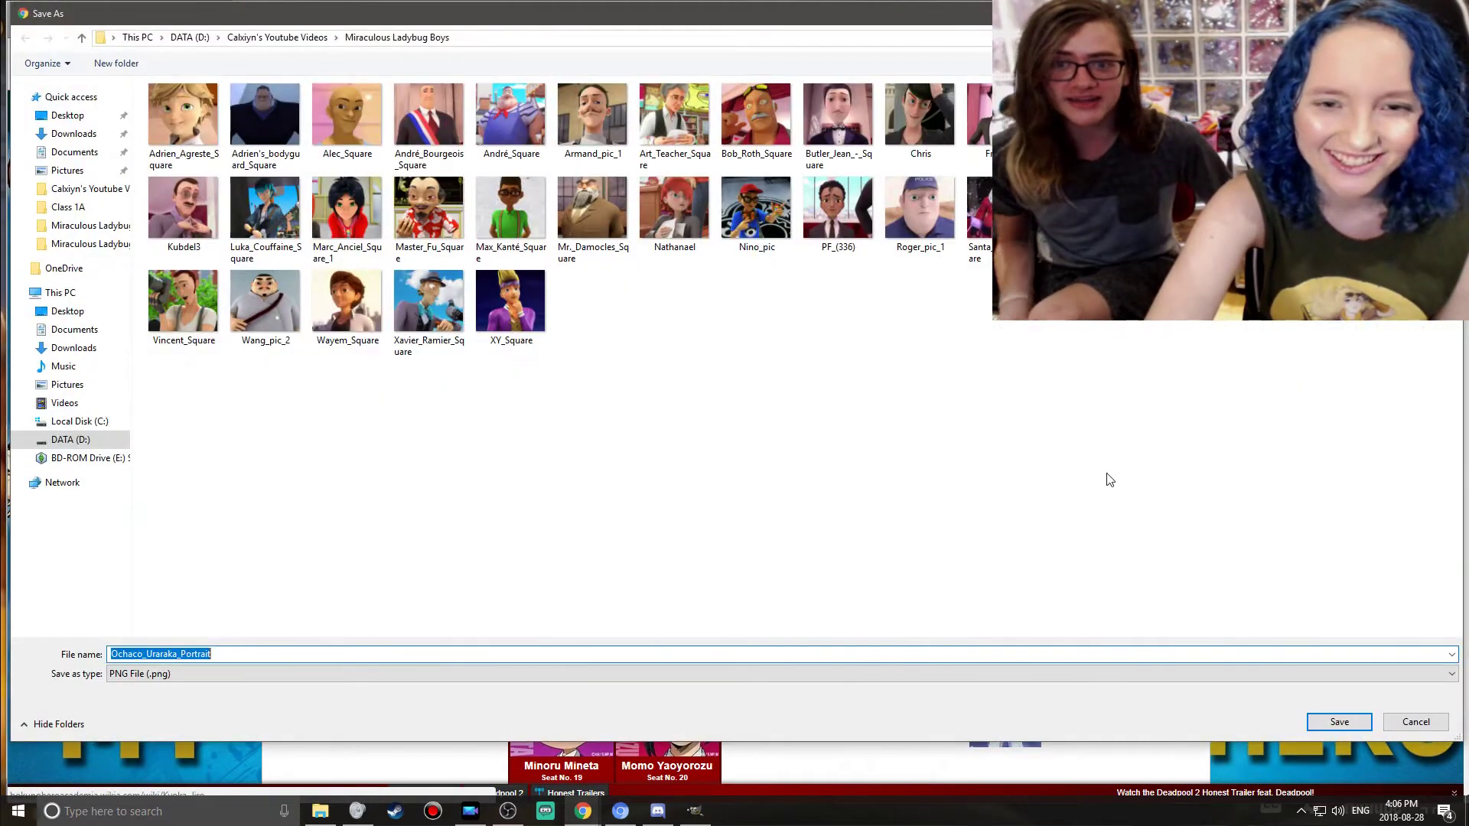
left_click(268, 38)
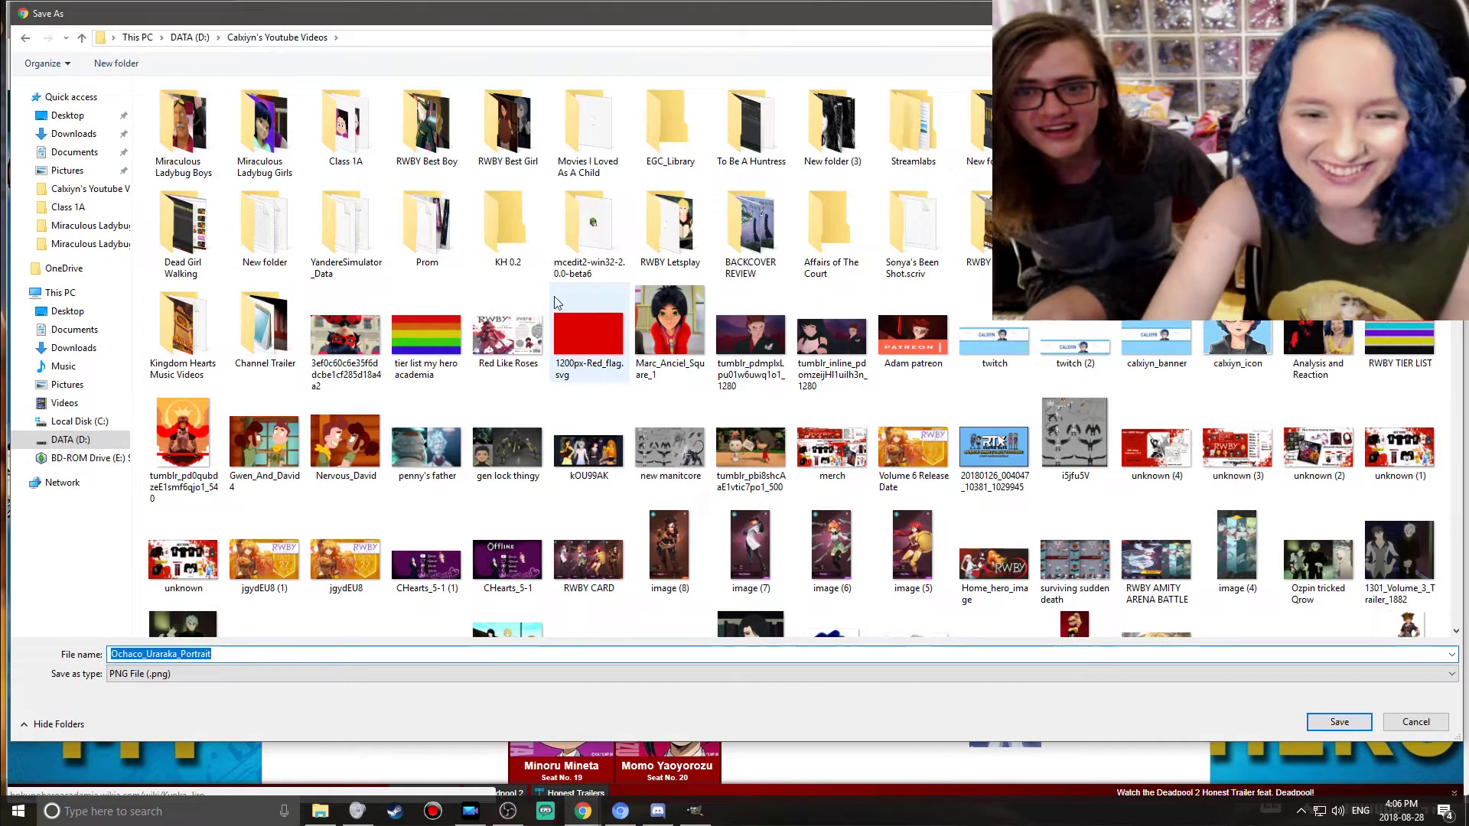
left_click(334, 119)
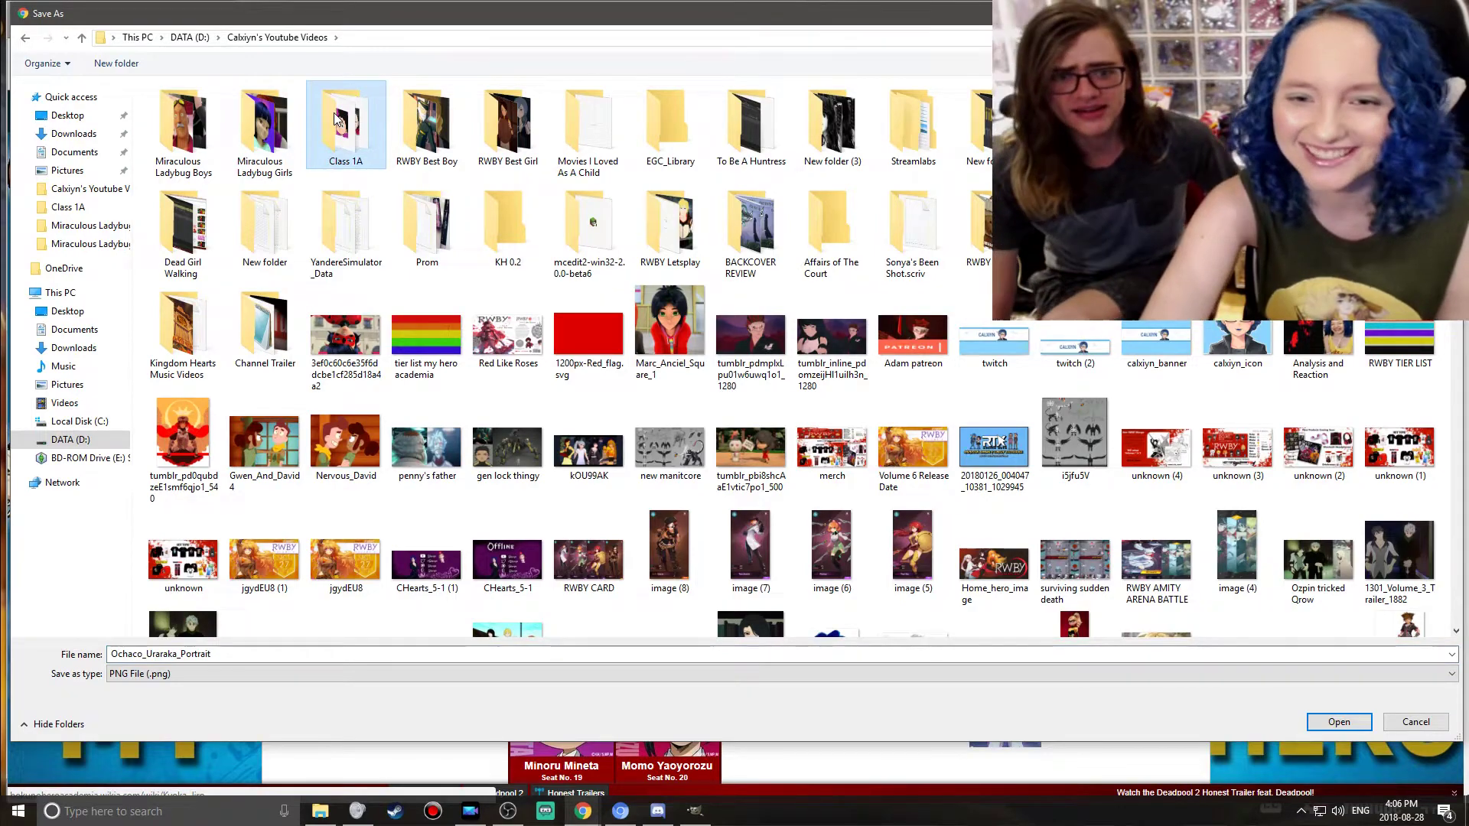
double_click(335, 118)
left_click(1339, 721)
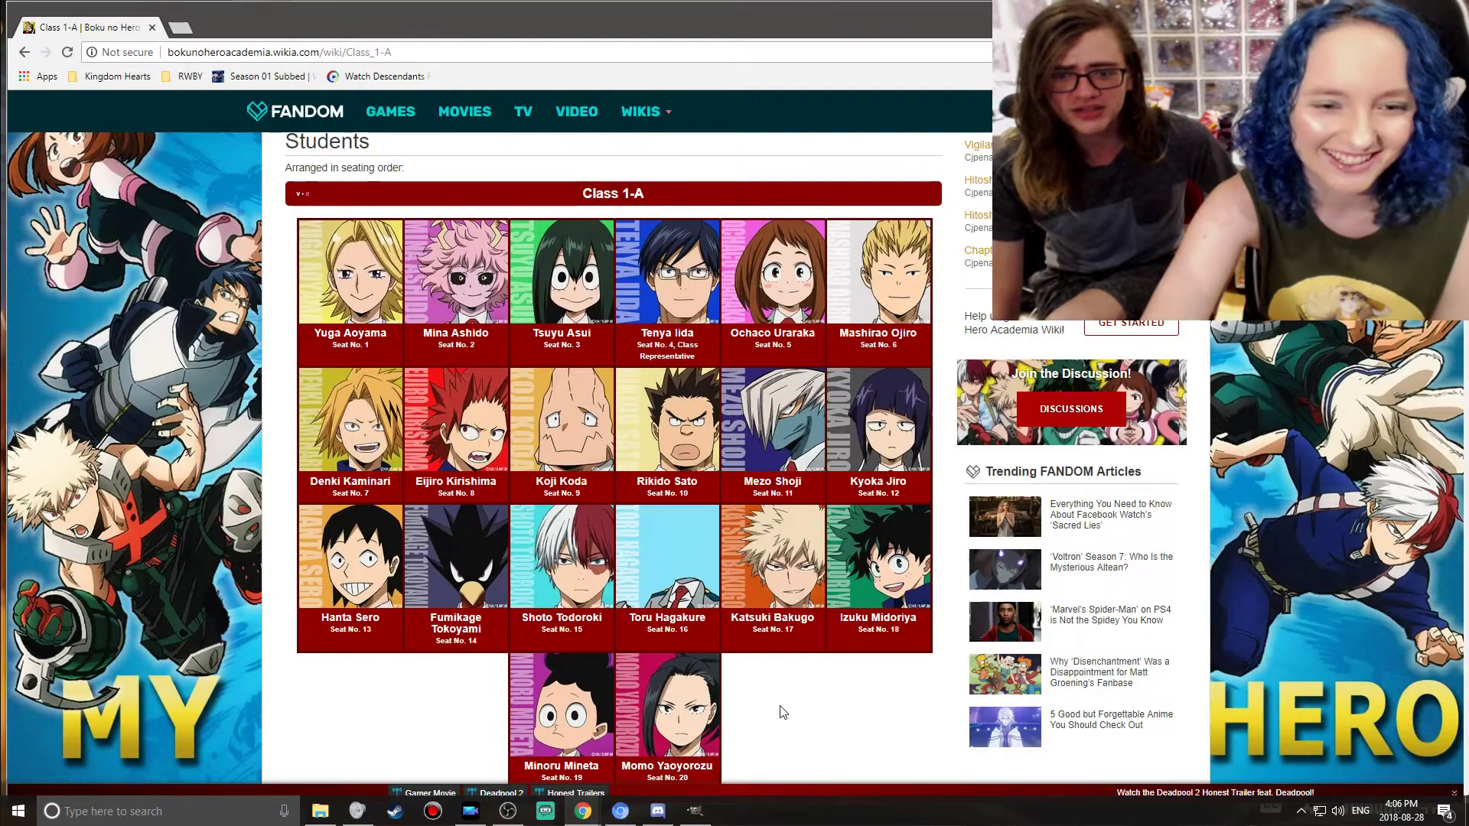
scroll(781, 725, "down", 1)
scroll(780, 723, "up", 8)
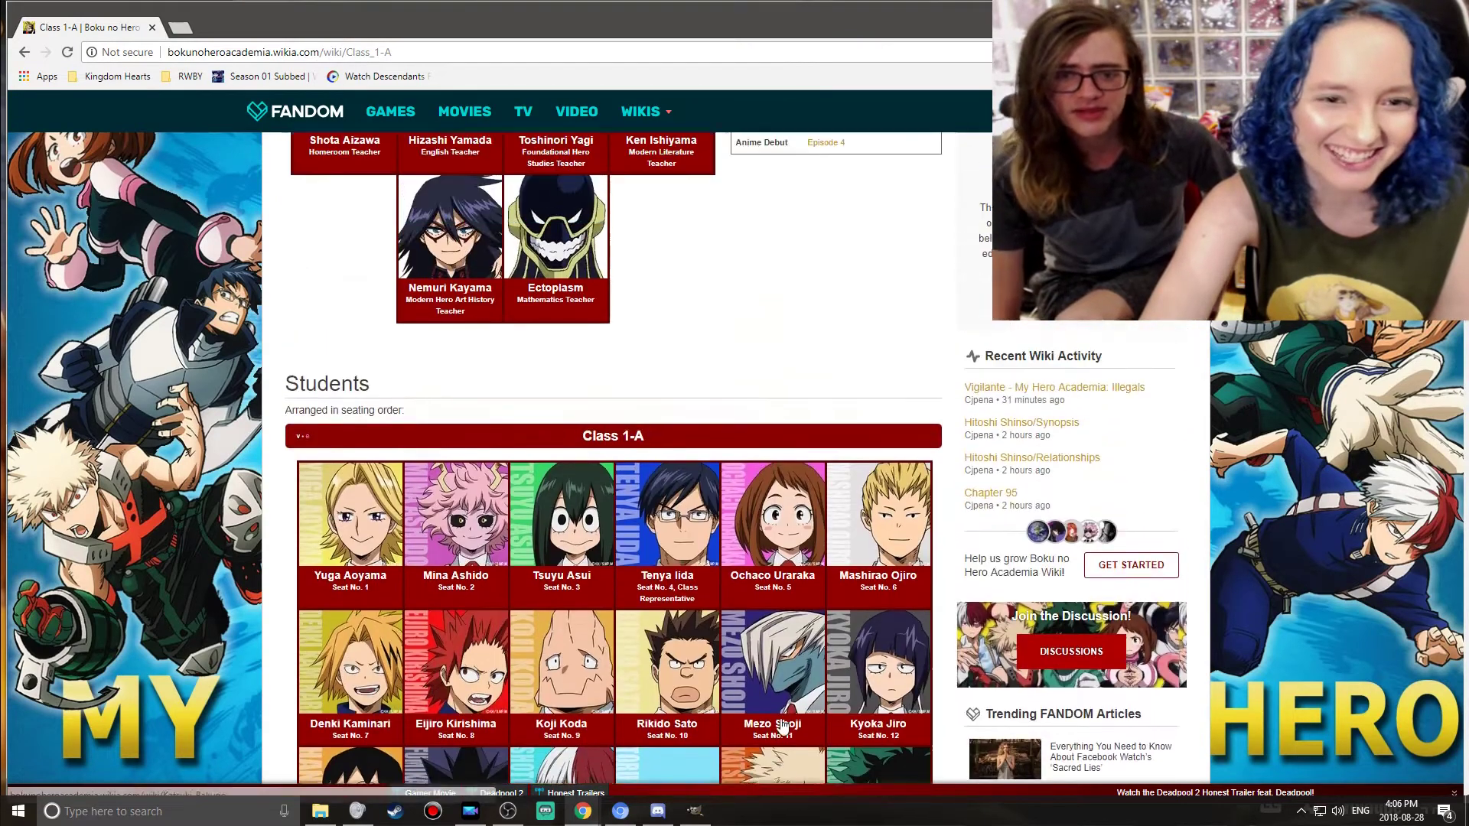
scroll(605, 574, "down", 3)
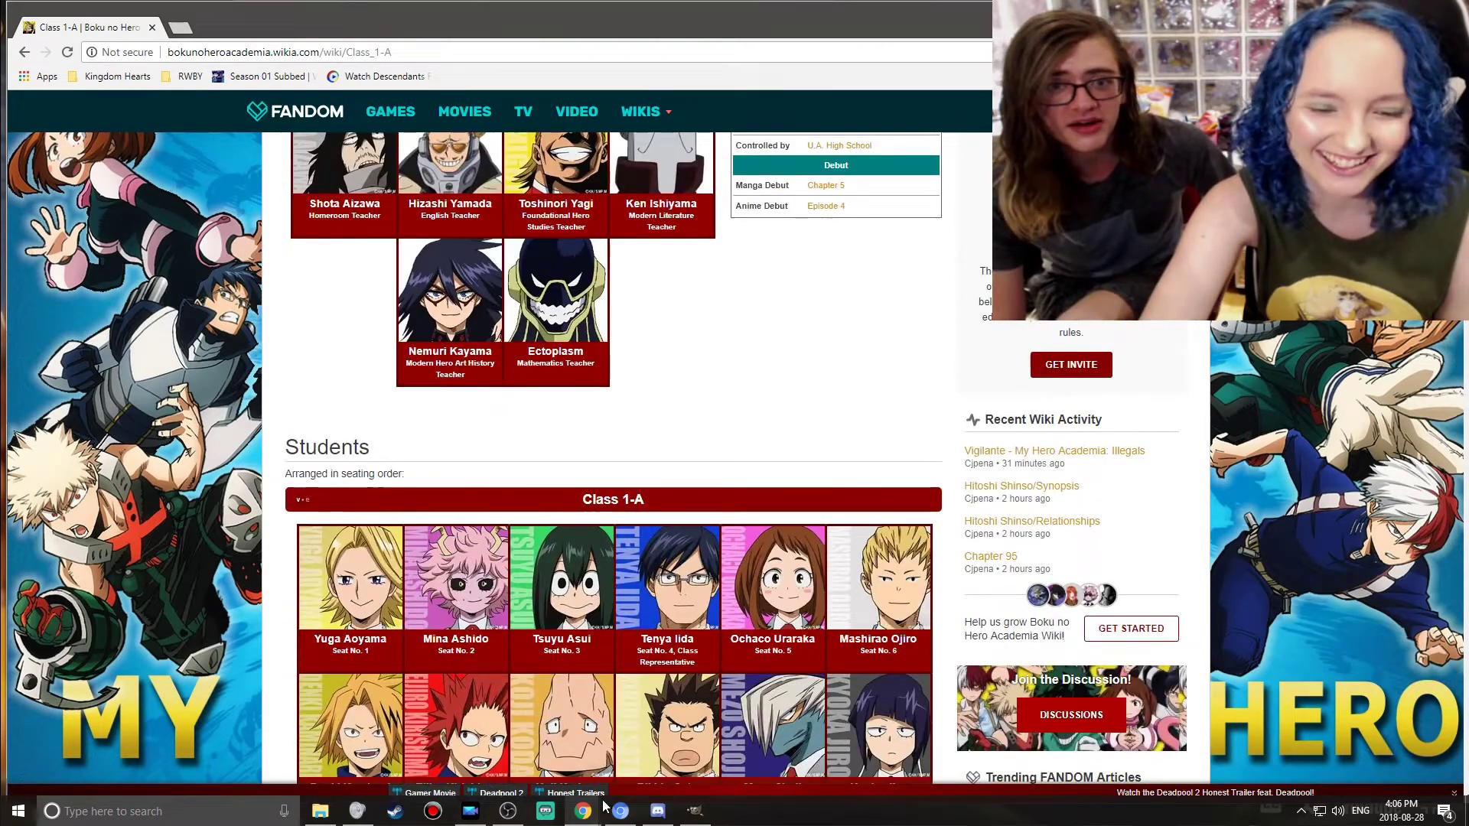
- Switch back to GIMP, add the Momo_Yaoyorozu_Portrait image as a layer and place it beside Izuku Midoriya in the A row at 135 × 122 px
left_click(695, 810)
left_click(332, 817)
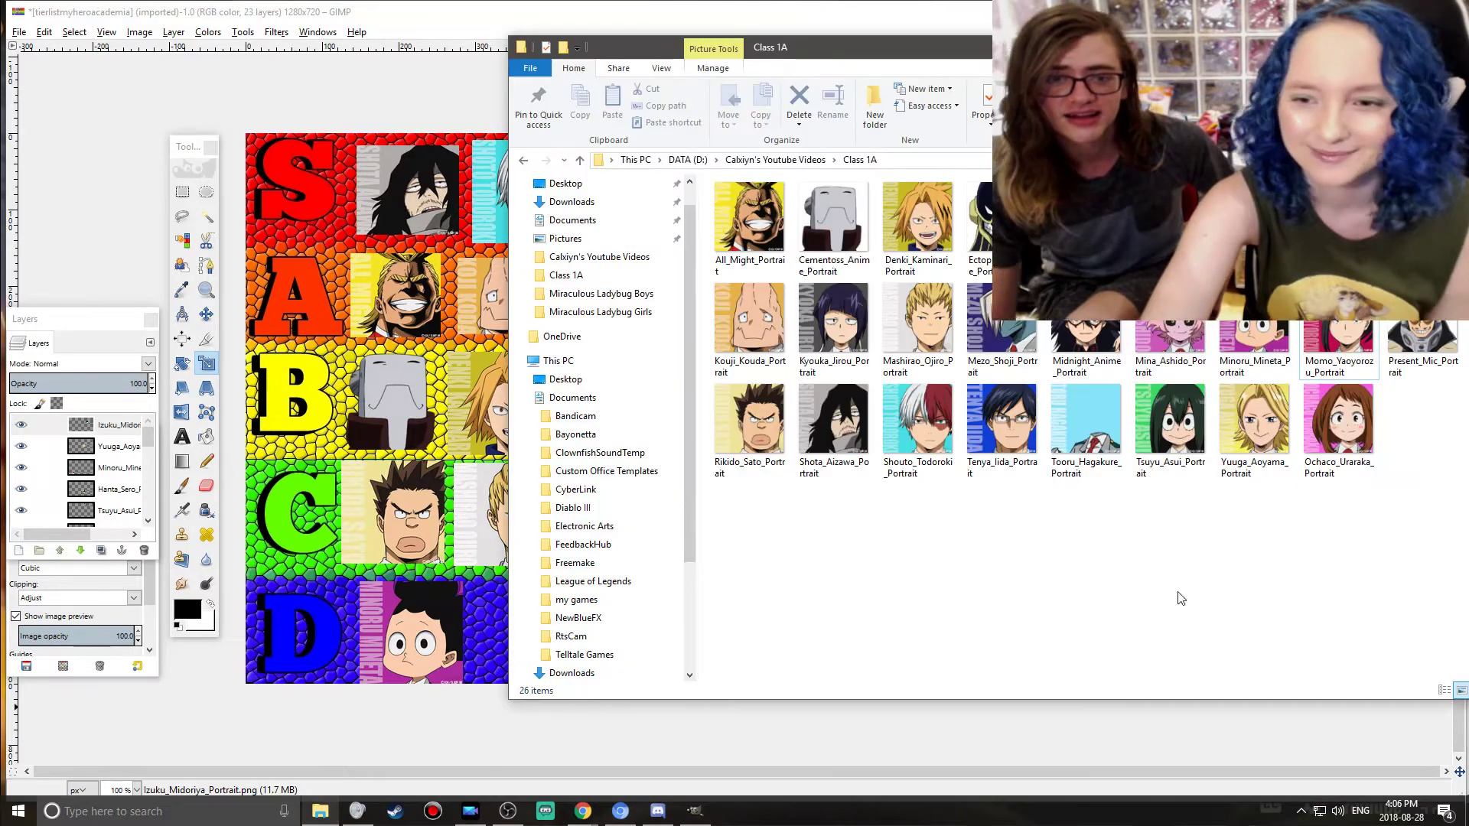
left_click(1344, 346)
left_click_drag(1358, 325, 498, 627)
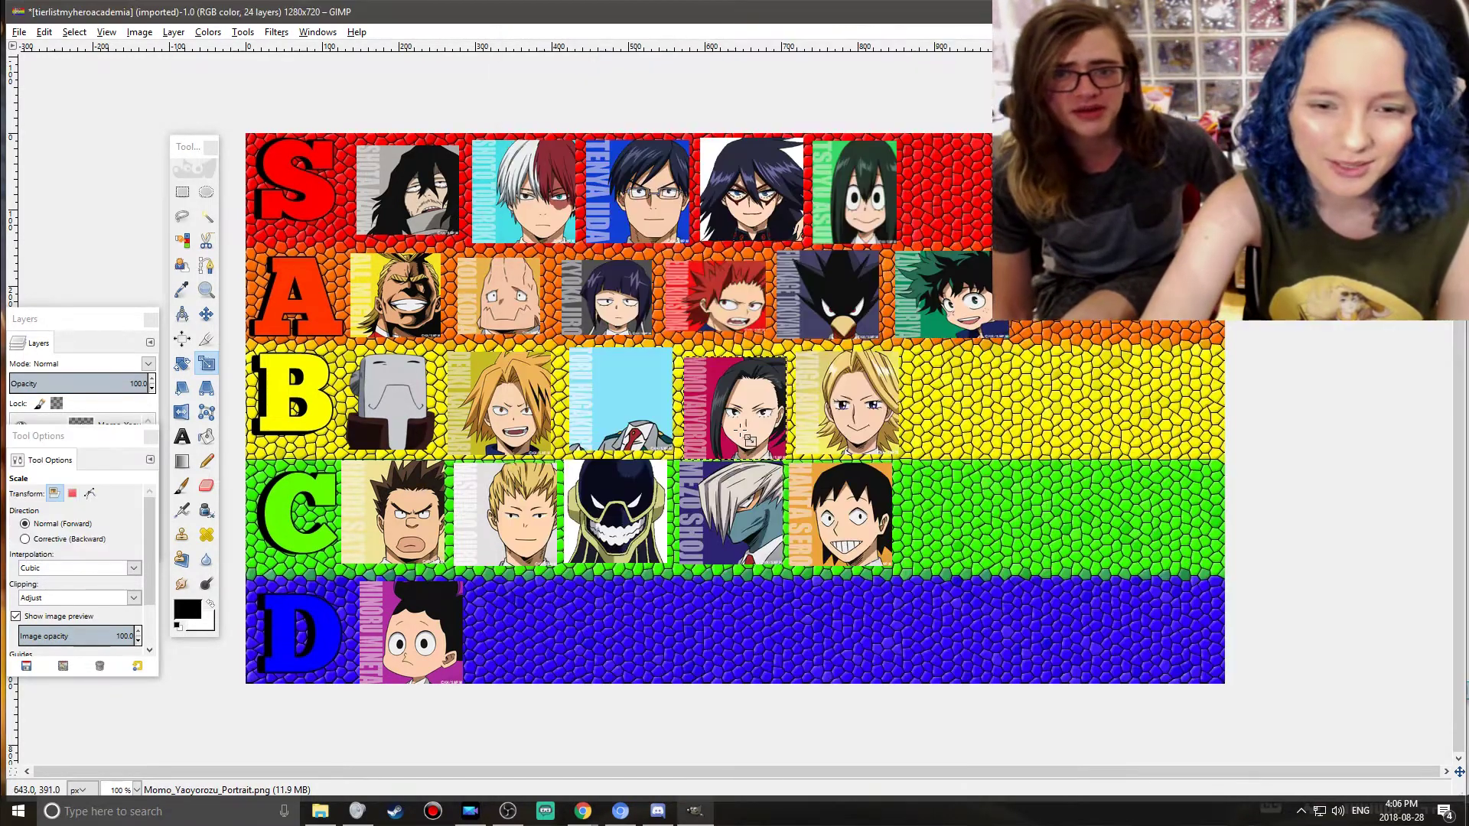
key("Tab")
left_click_drag(743, 416, 1061, 301)
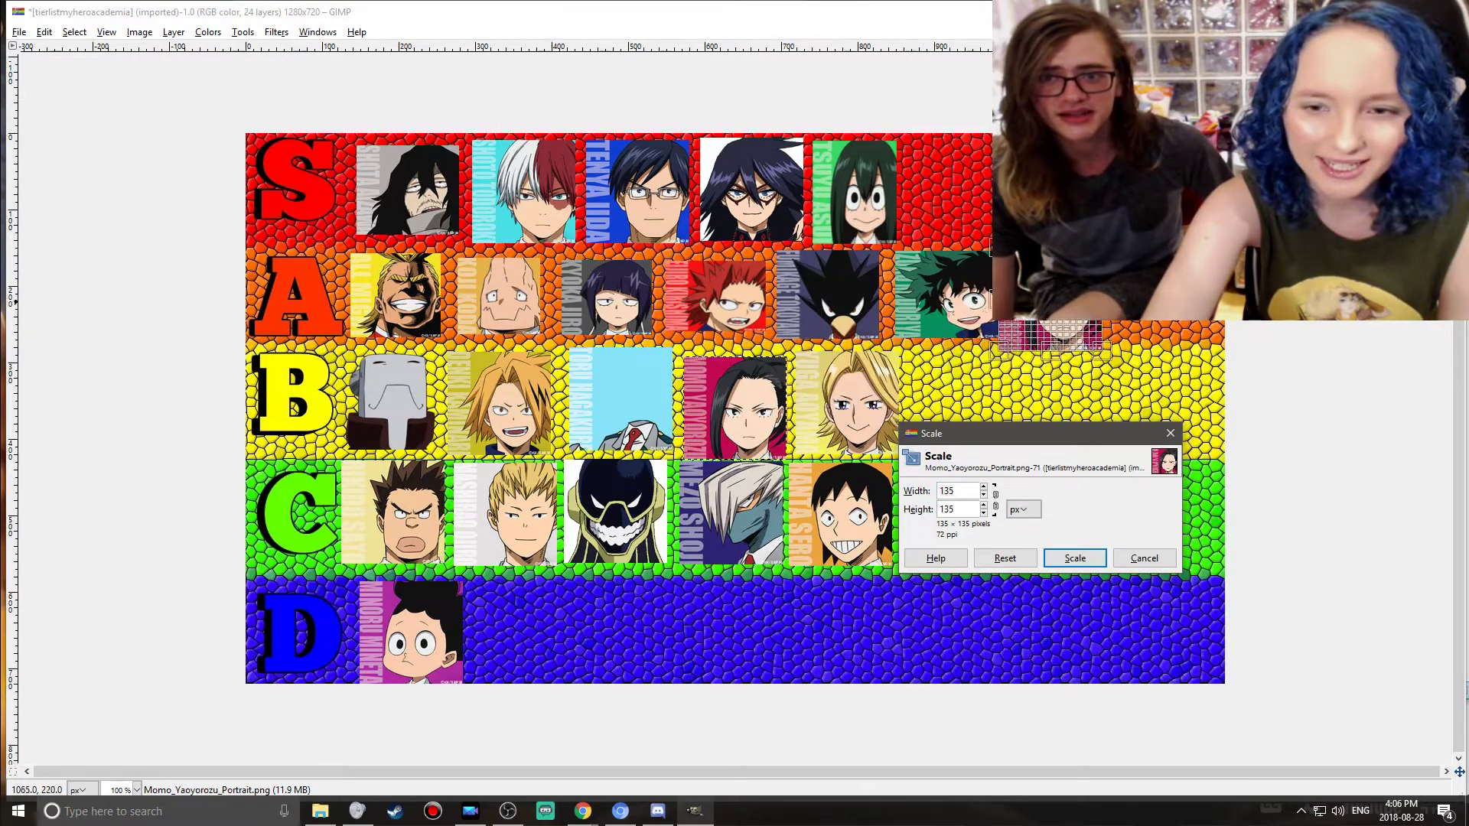
key("Tab")
left_click_drag(1086, 252, 1086, 263)
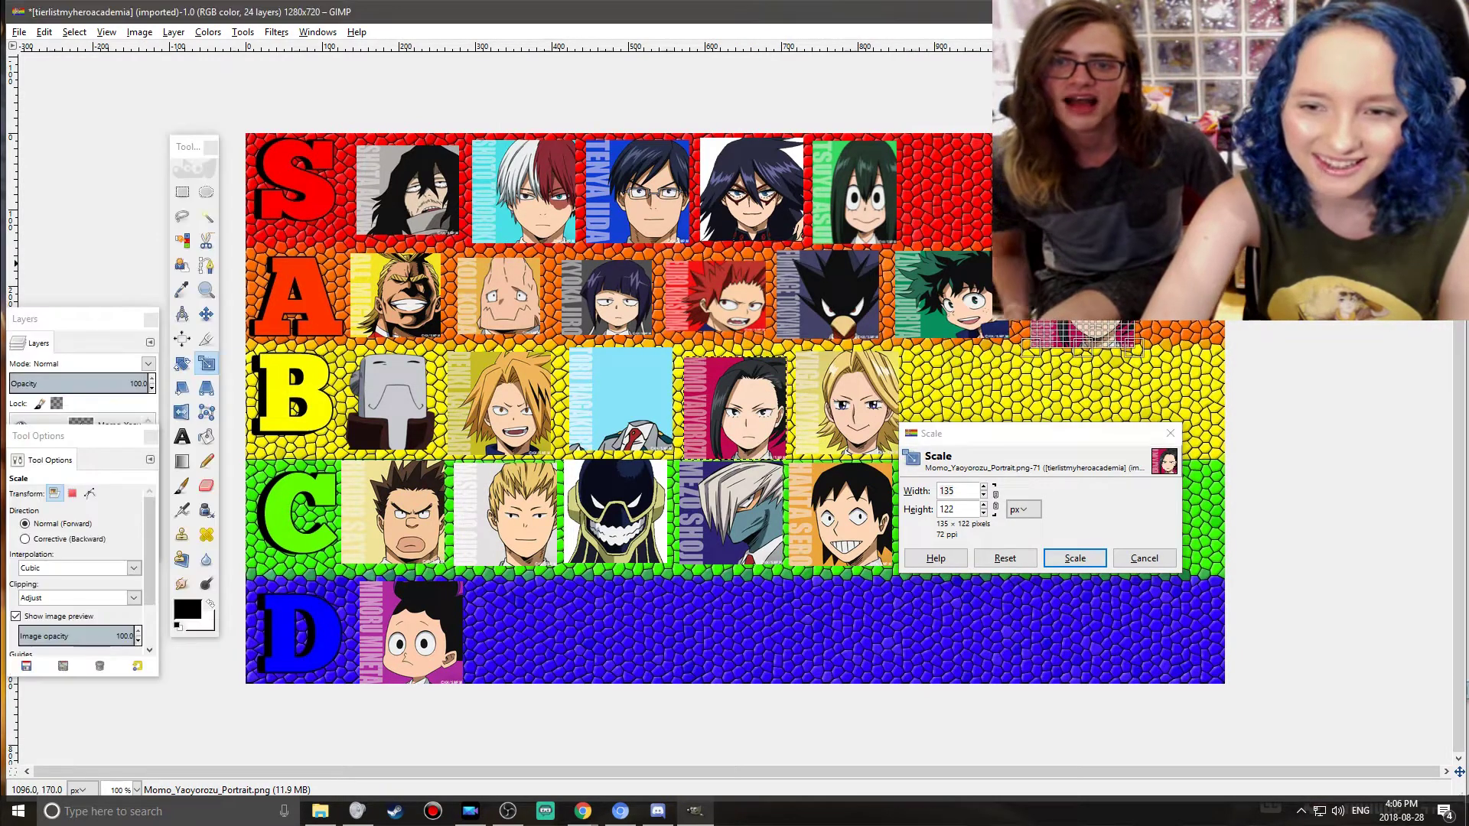
left_click(1075, 558)
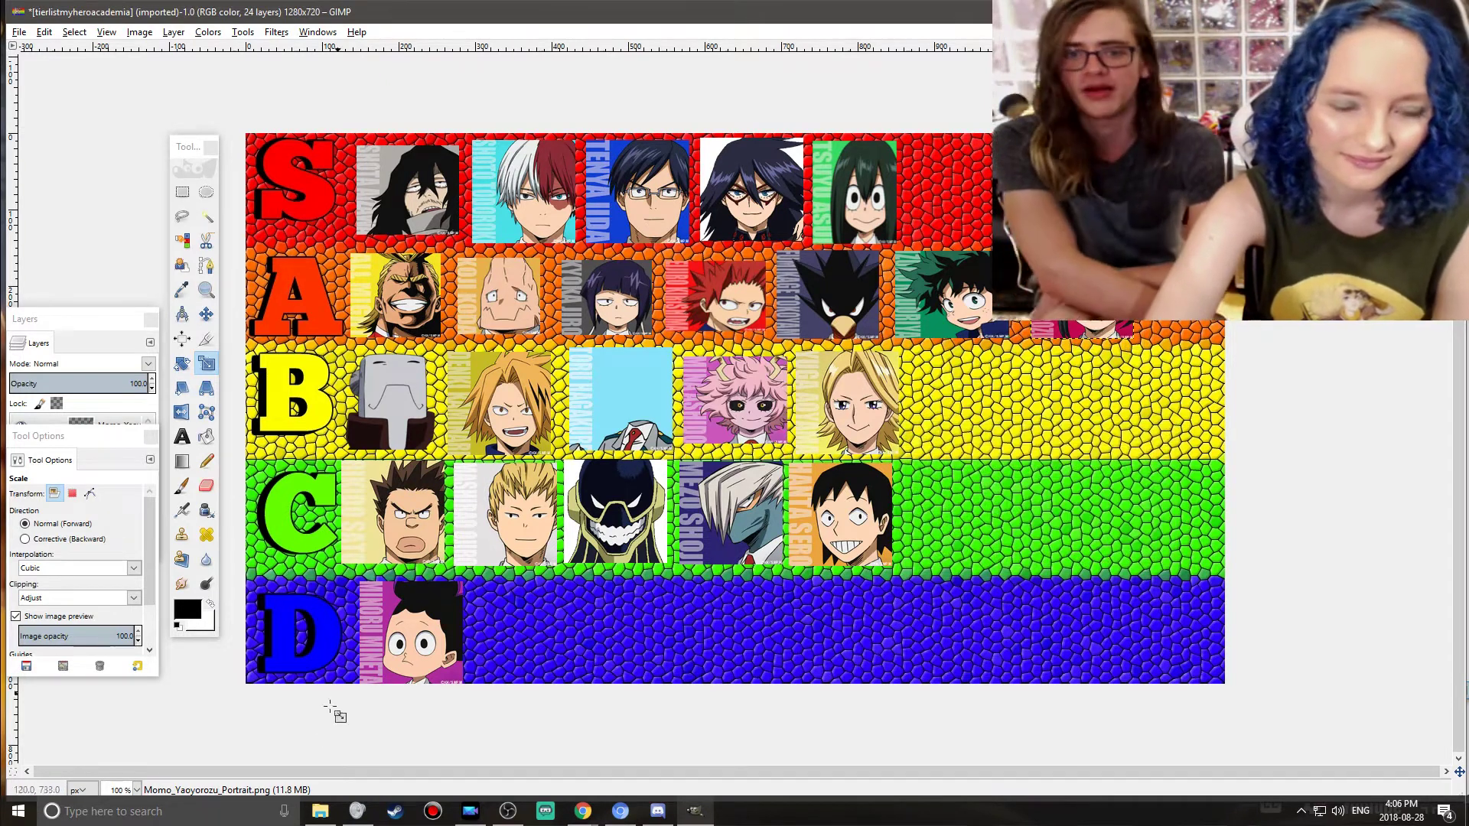
- Add the Ochaco_Uraraka_Portrait image as a layer and place it beside Tsuyu Asui in the S row at 135 × 135 px
left_click(320, 810)
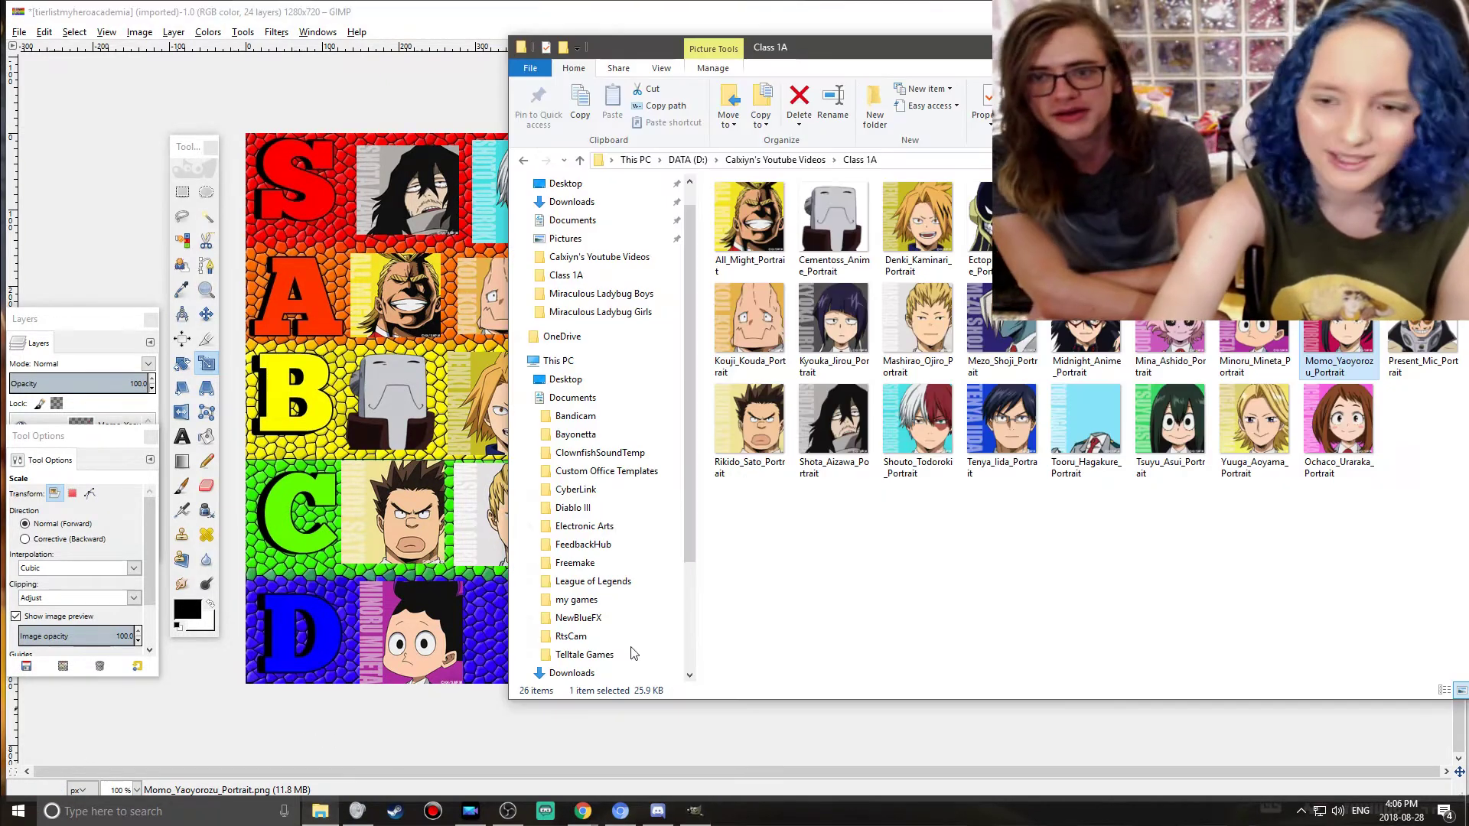
left_click(1361, 417)
left_click_drag(467, 537, 468, 539)
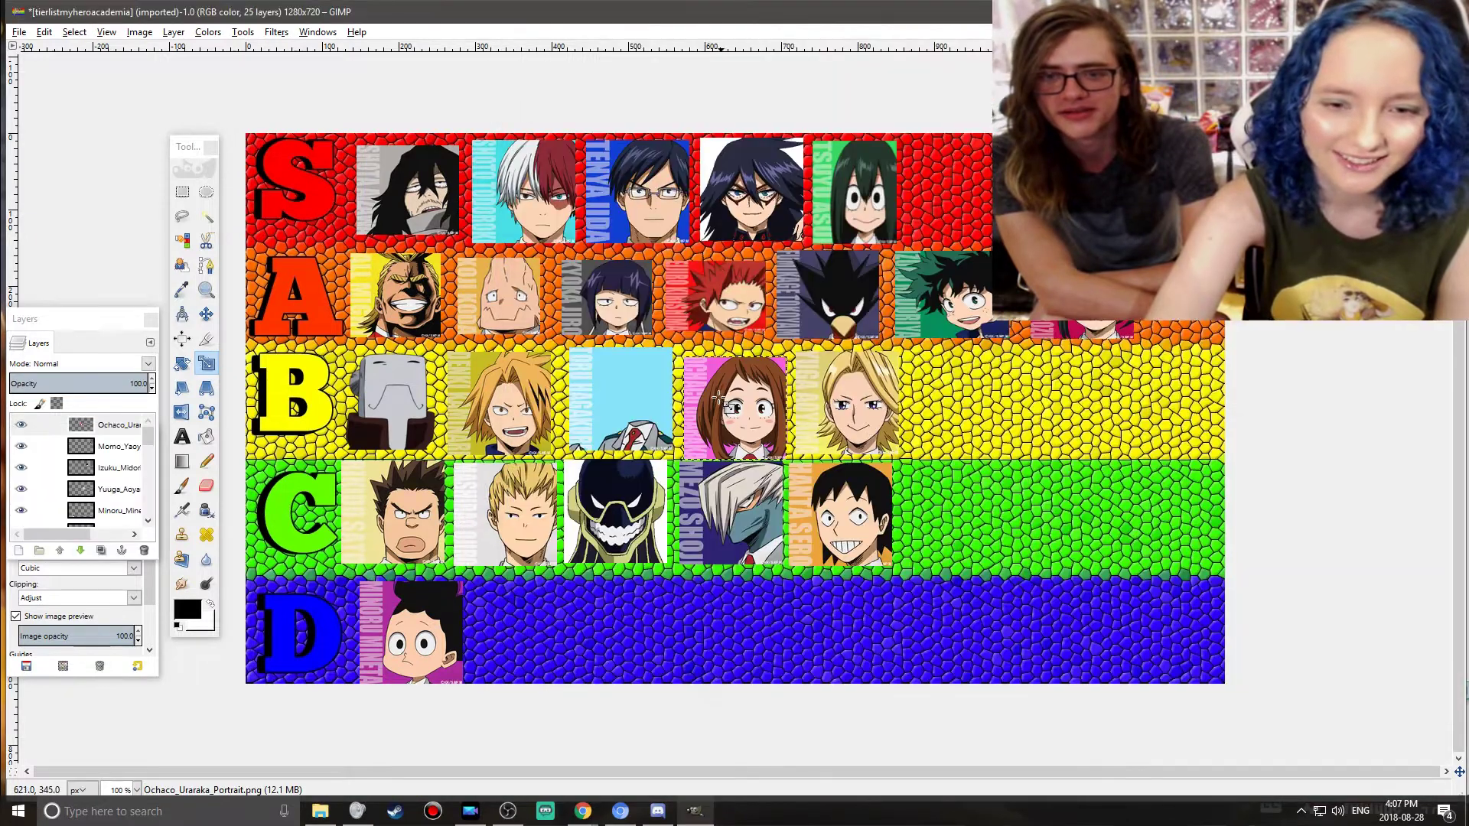
left_click(741, 413)
left_click_drag(737, 407, 968, 190)
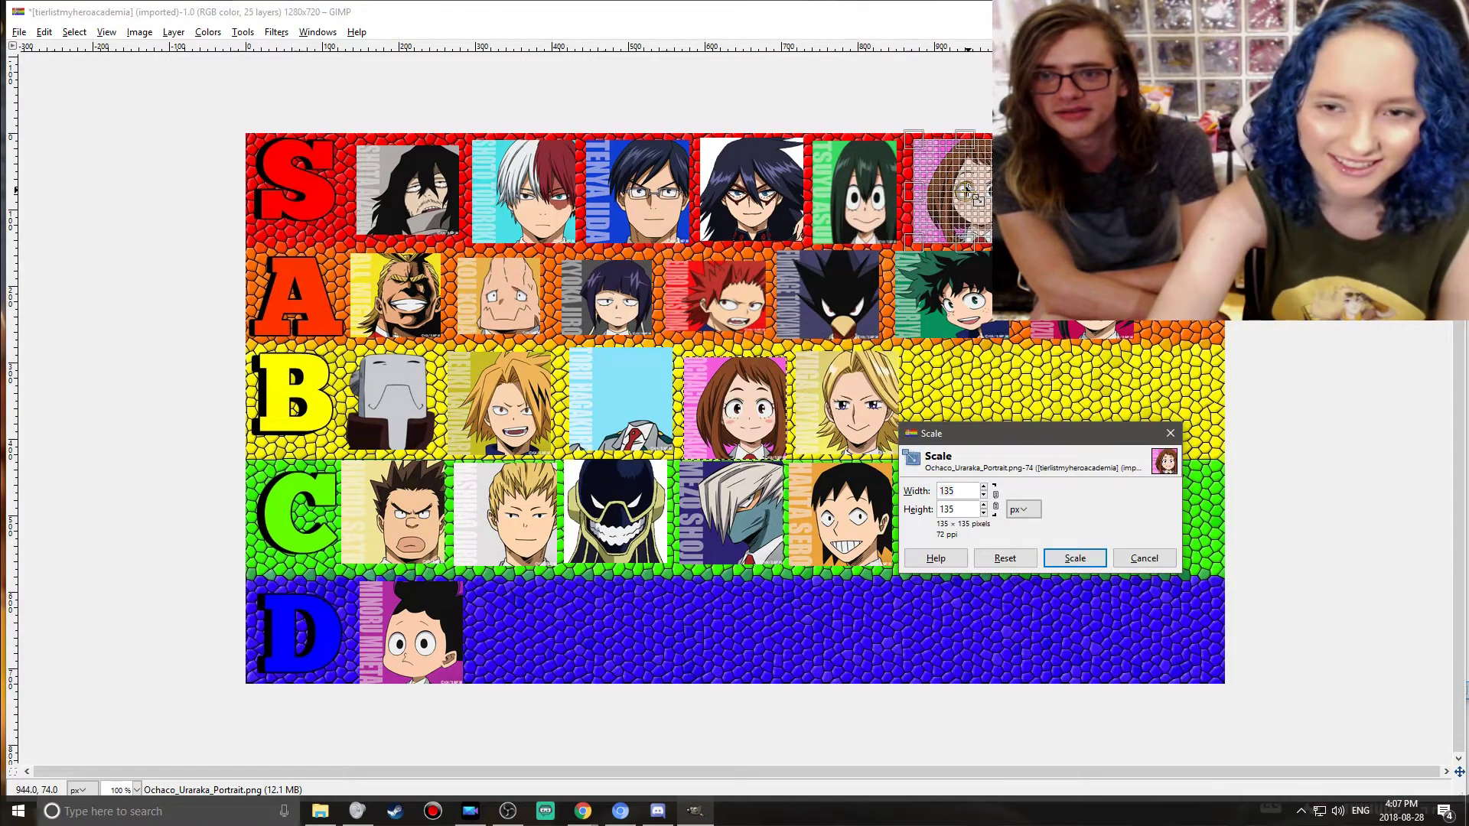
left_click(1075, 557)
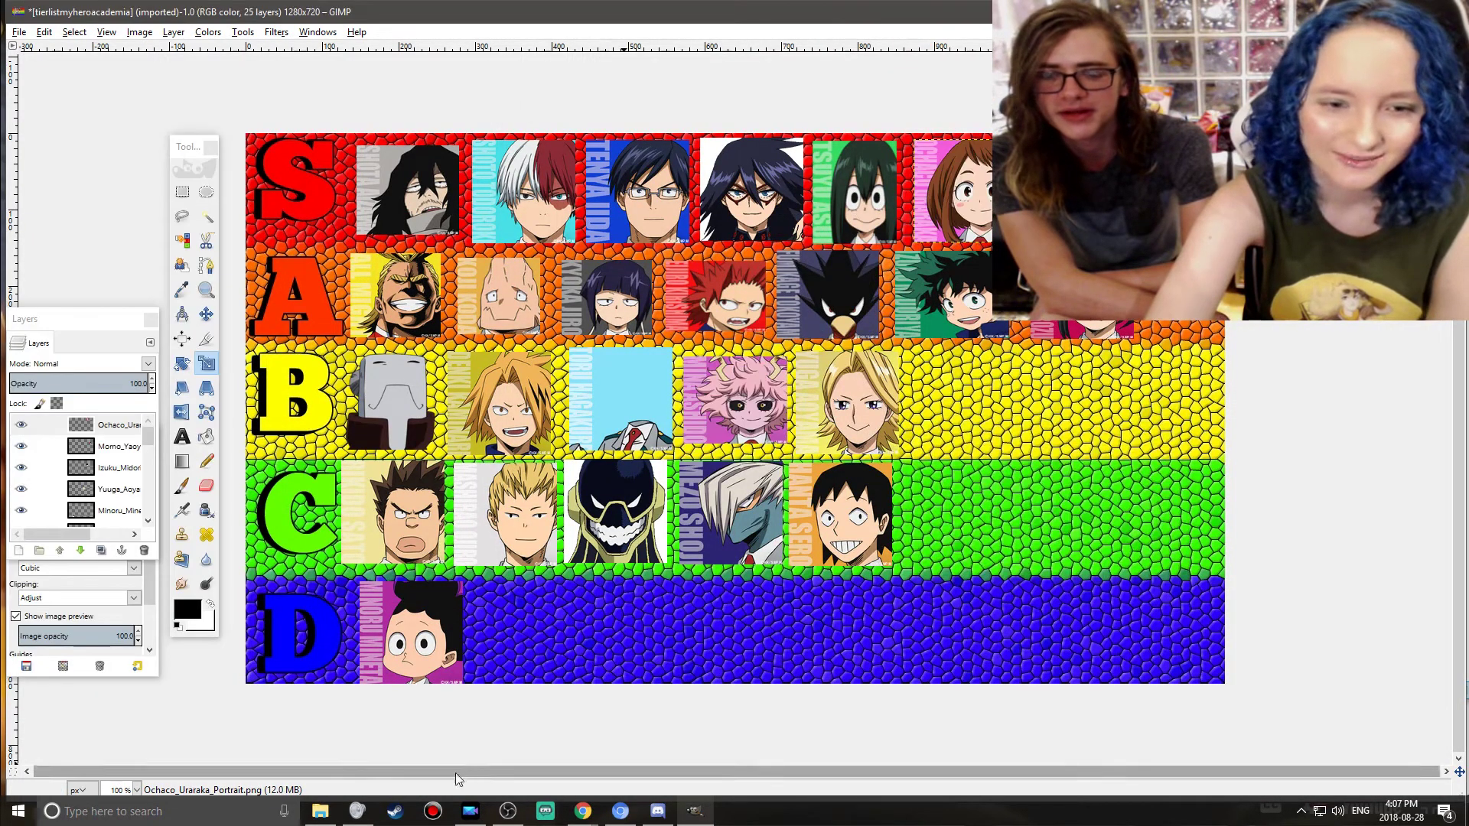
- Add the Katsuki_Bakugo_Portrait image as a layer and move it off the B row portraits, keeping it at 135 × 135 px
left_click(321, 811)
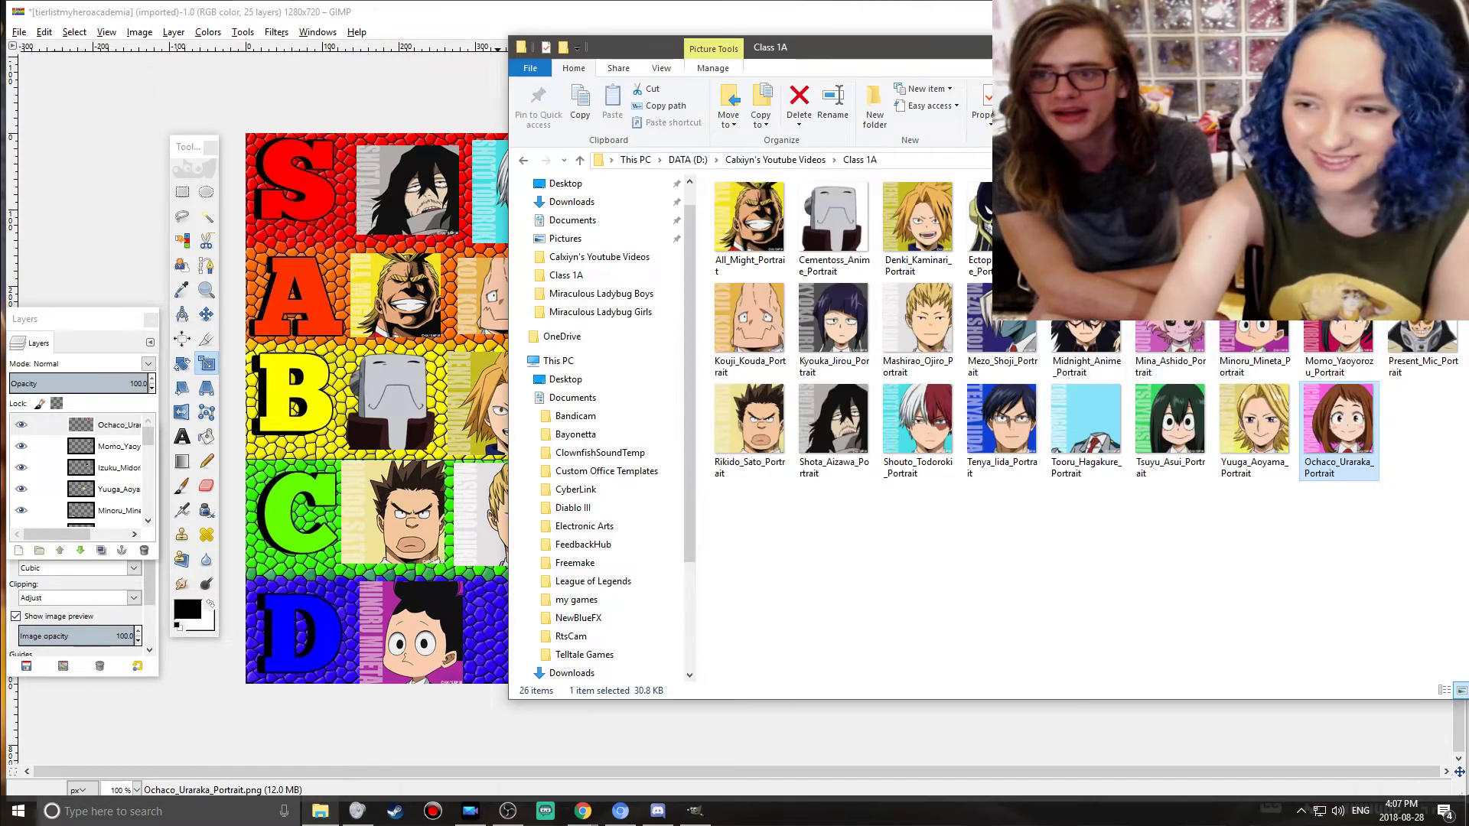
left_click_drag(1421, 218, 421, 467)
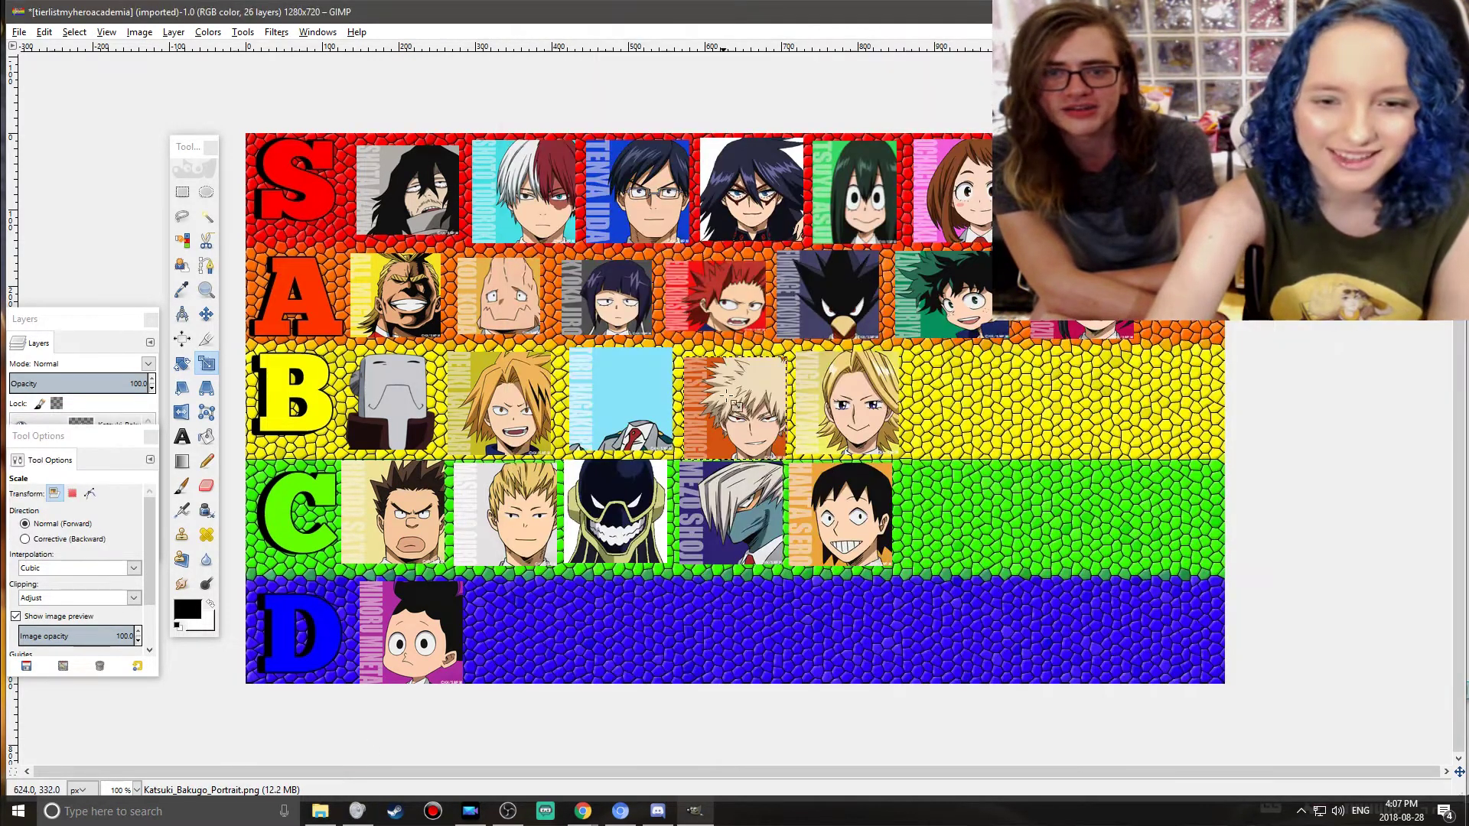
left_click_drag(731, 405, 847, 366)
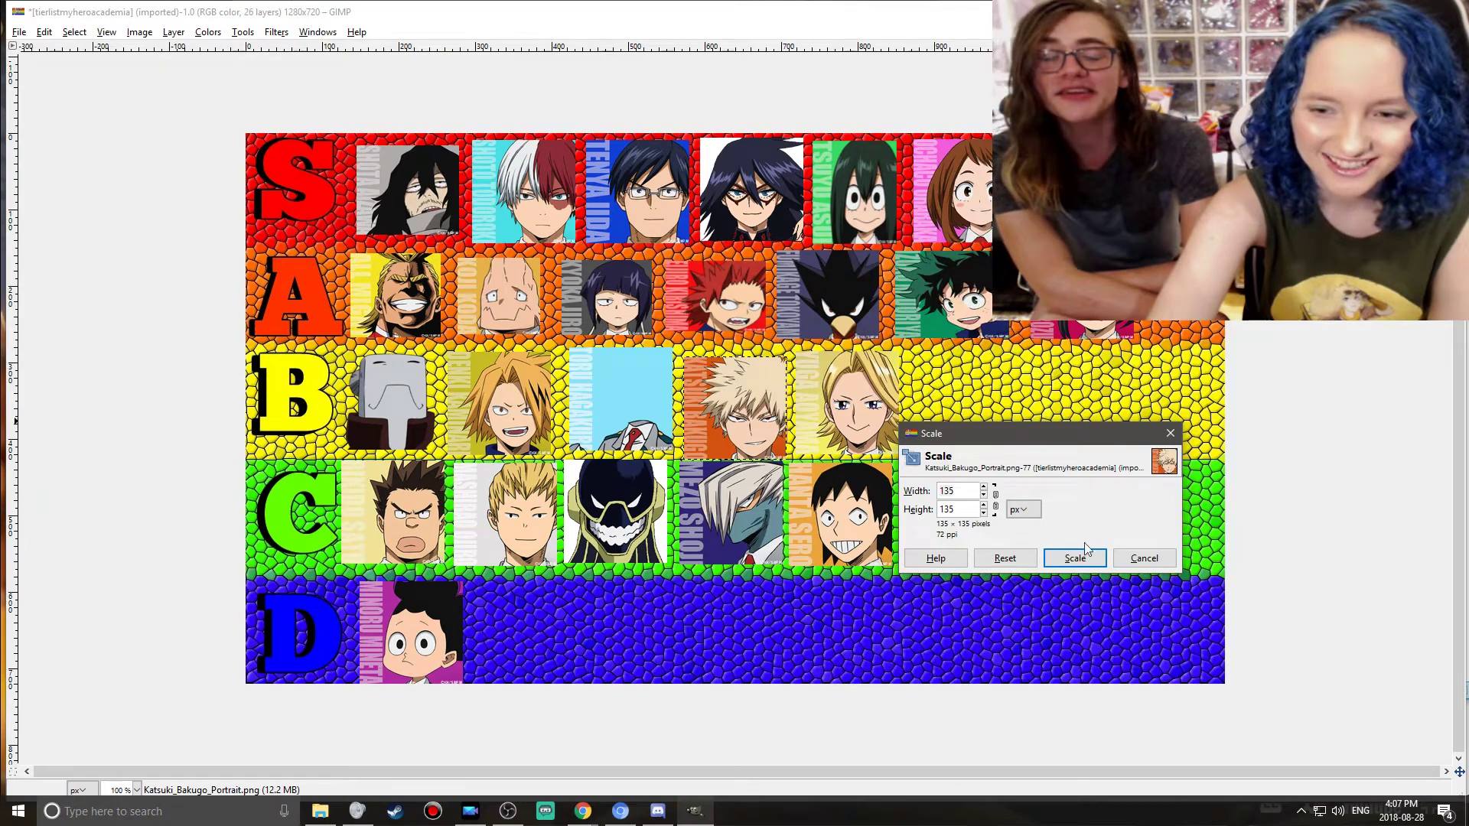
left_click(1077, 557)
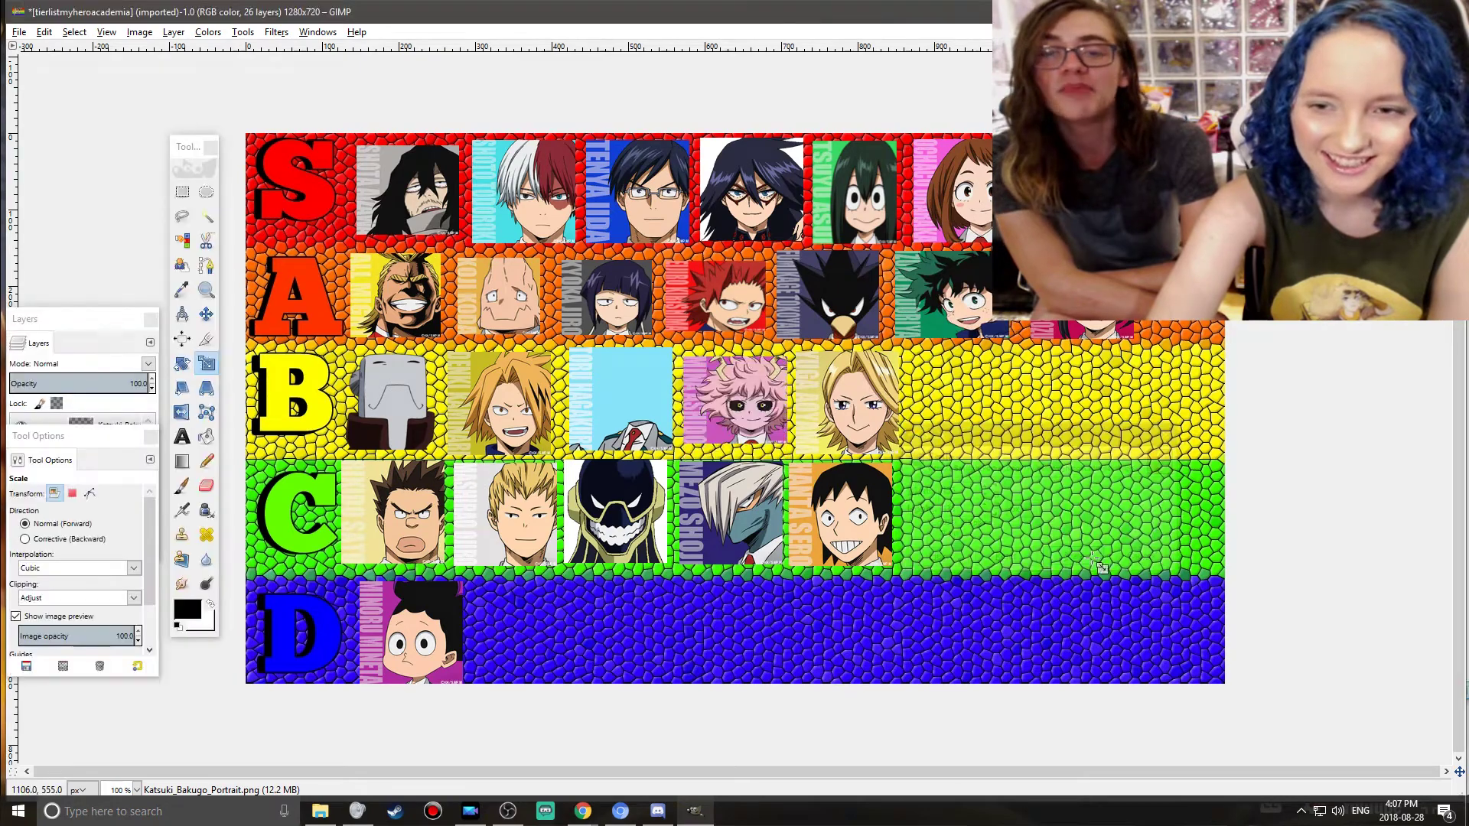
- Add the Present_Mic_Portrait image as a layer and place it beside Minoru Mineta in the D row at 141 × 130 px
left_click(321, 812)
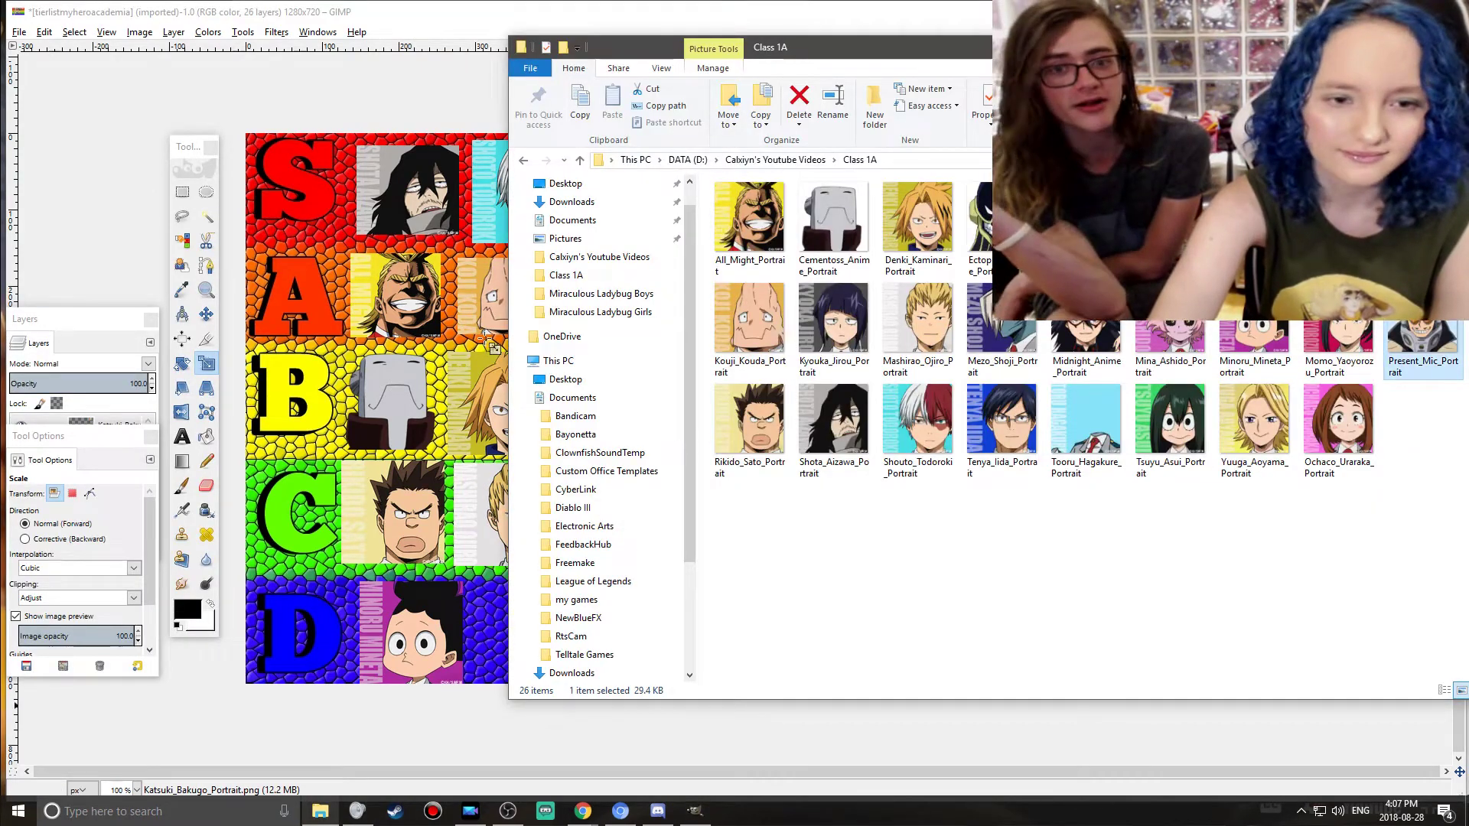
left_click_drag(812, 210, 804, 345)
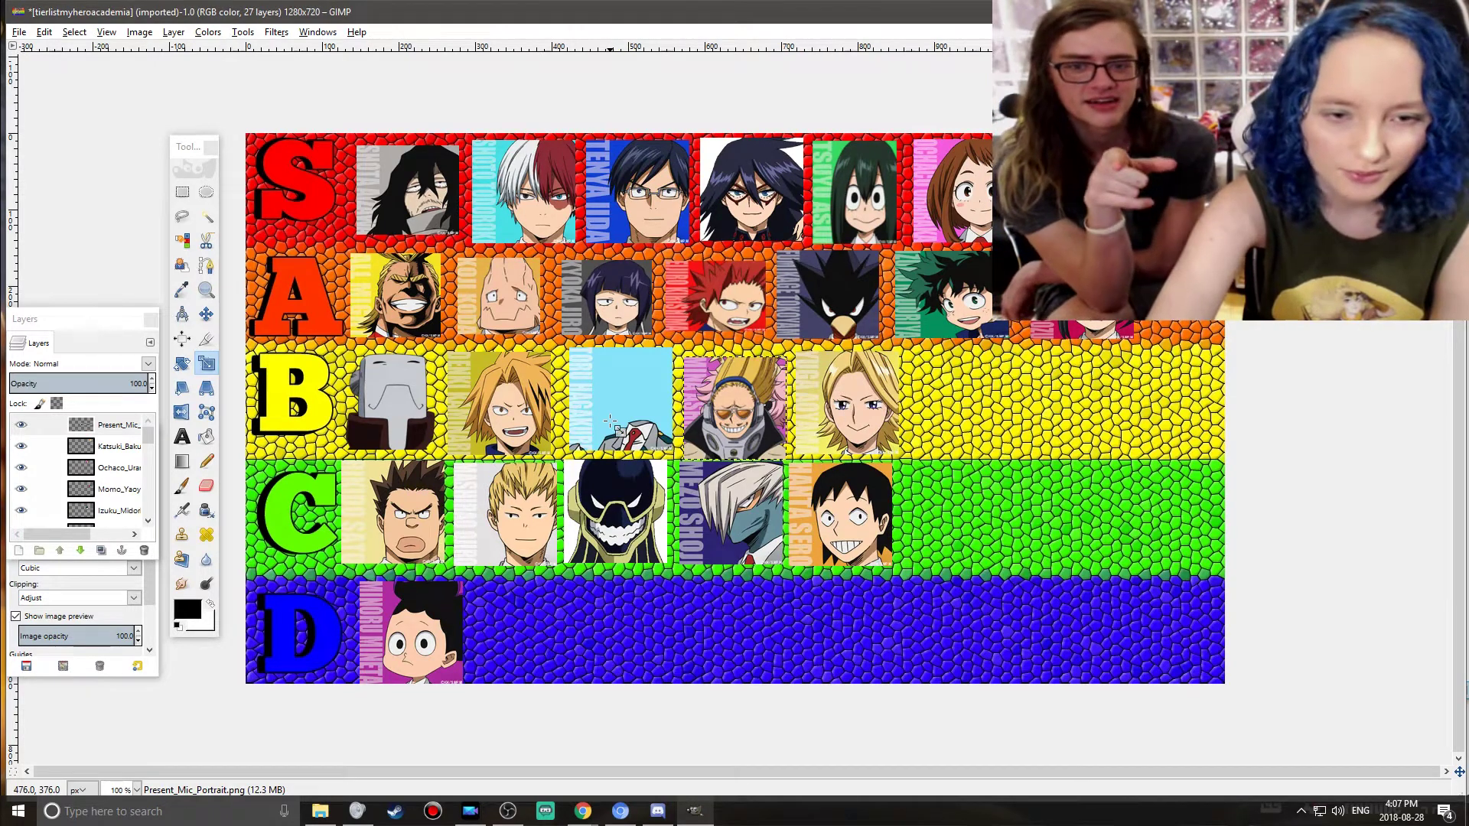
key("Tab")
left_click(753, 396)
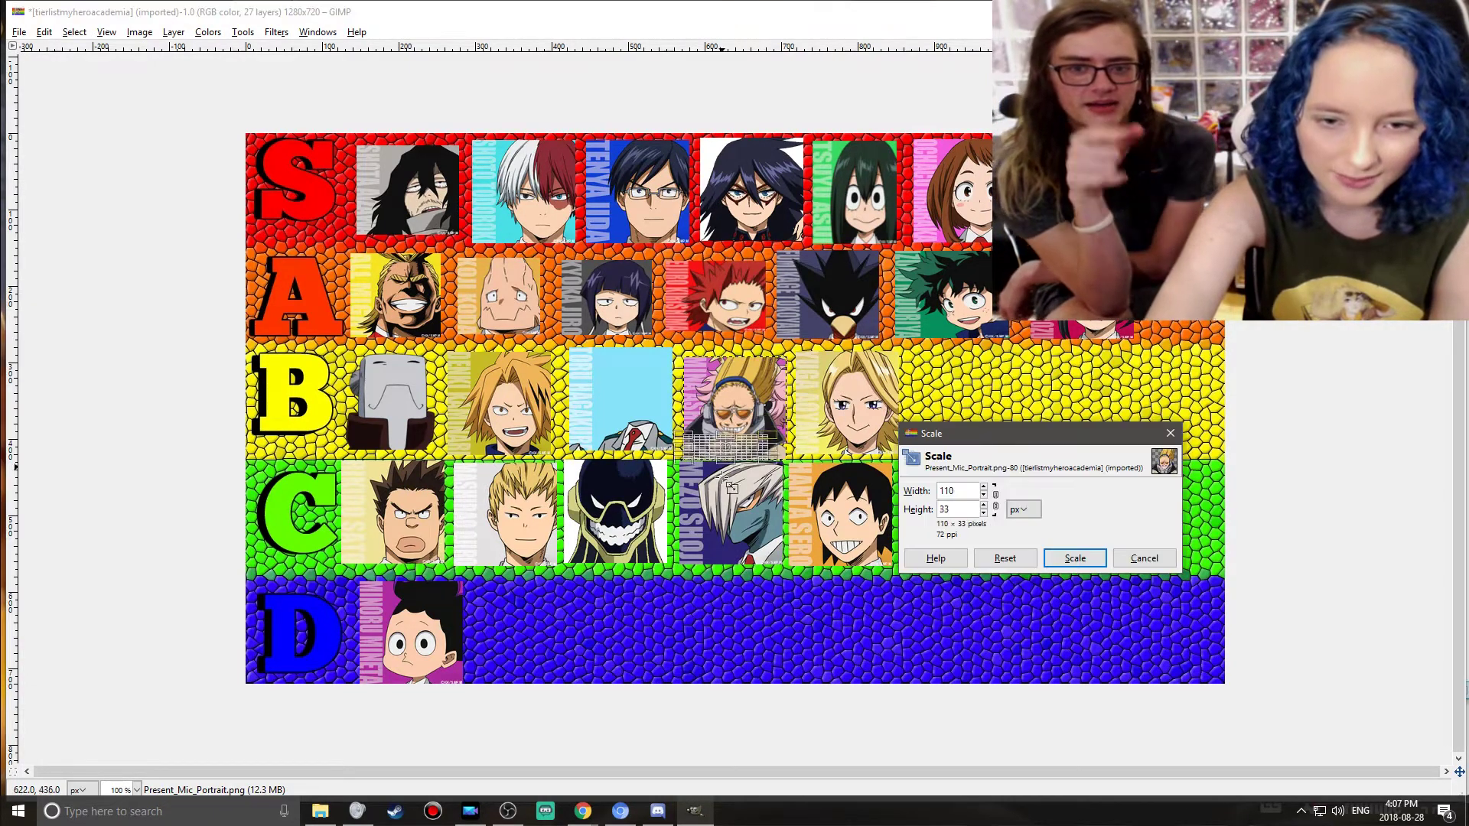
key("Tab")
left_click_drag(748, 413, 535, 641)
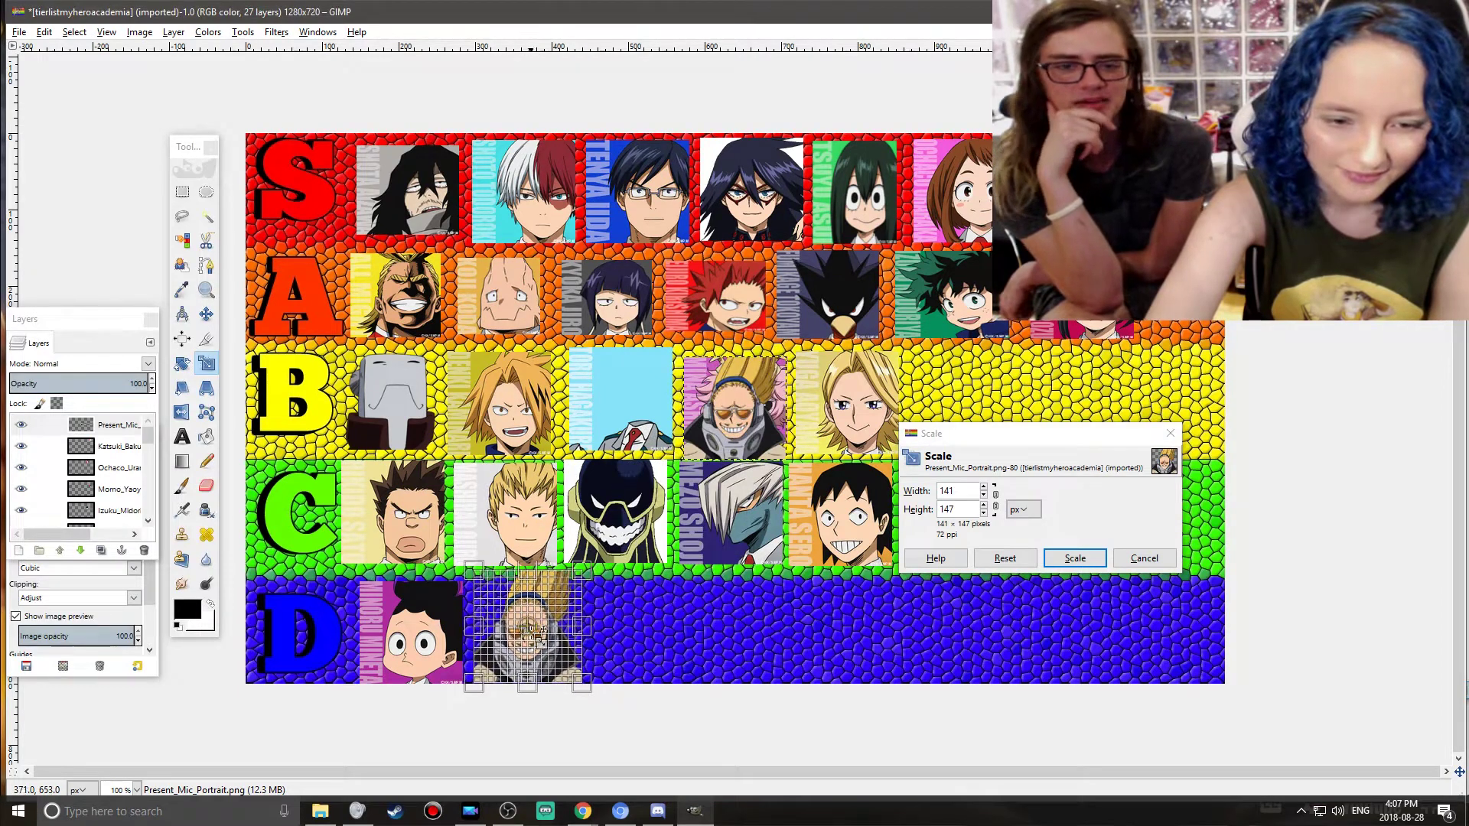
left_click(1086, 557)
left_click_drag(533, 593, 533, 605)
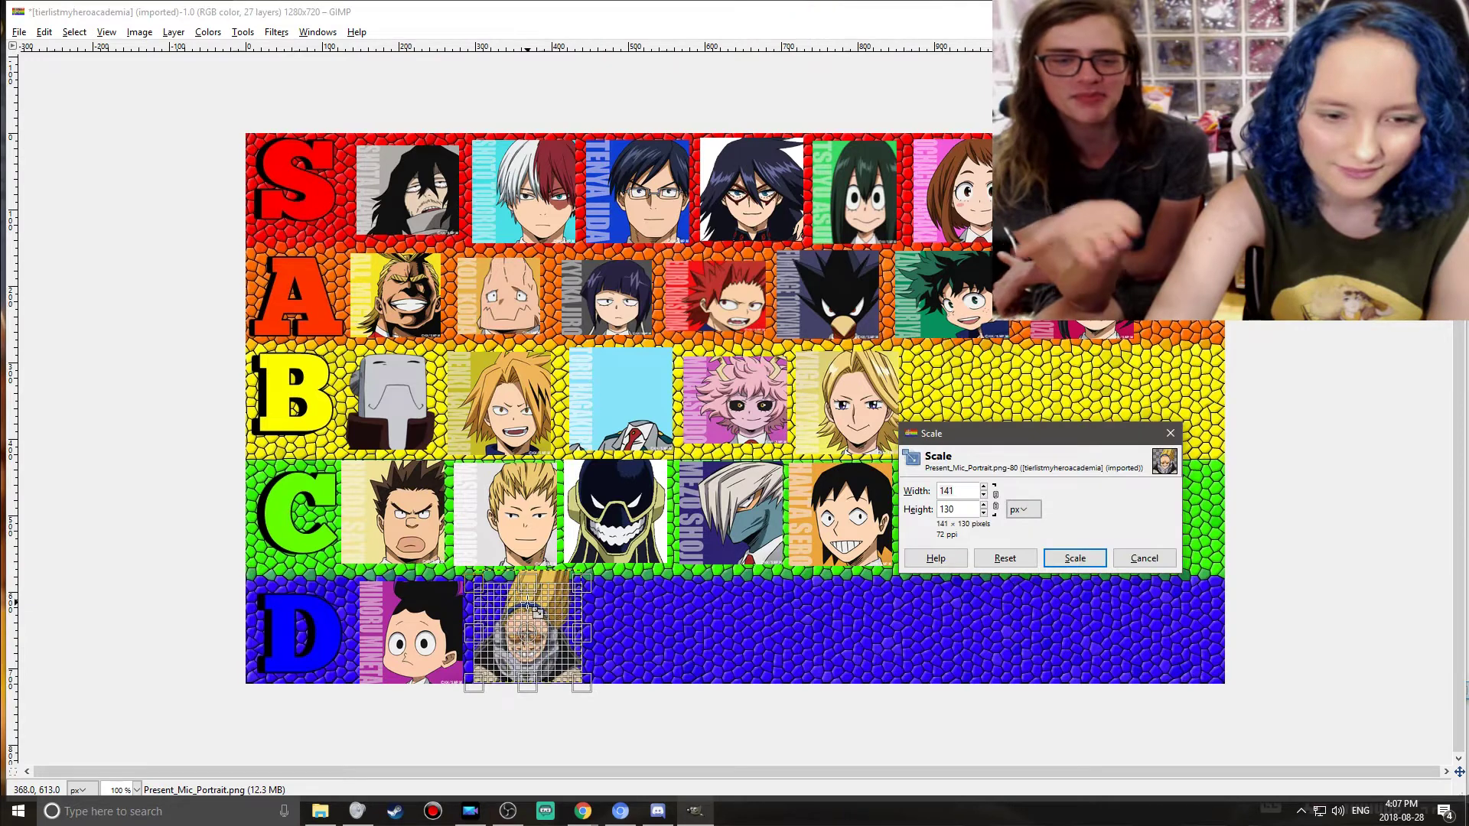
left_click(1083, 558)
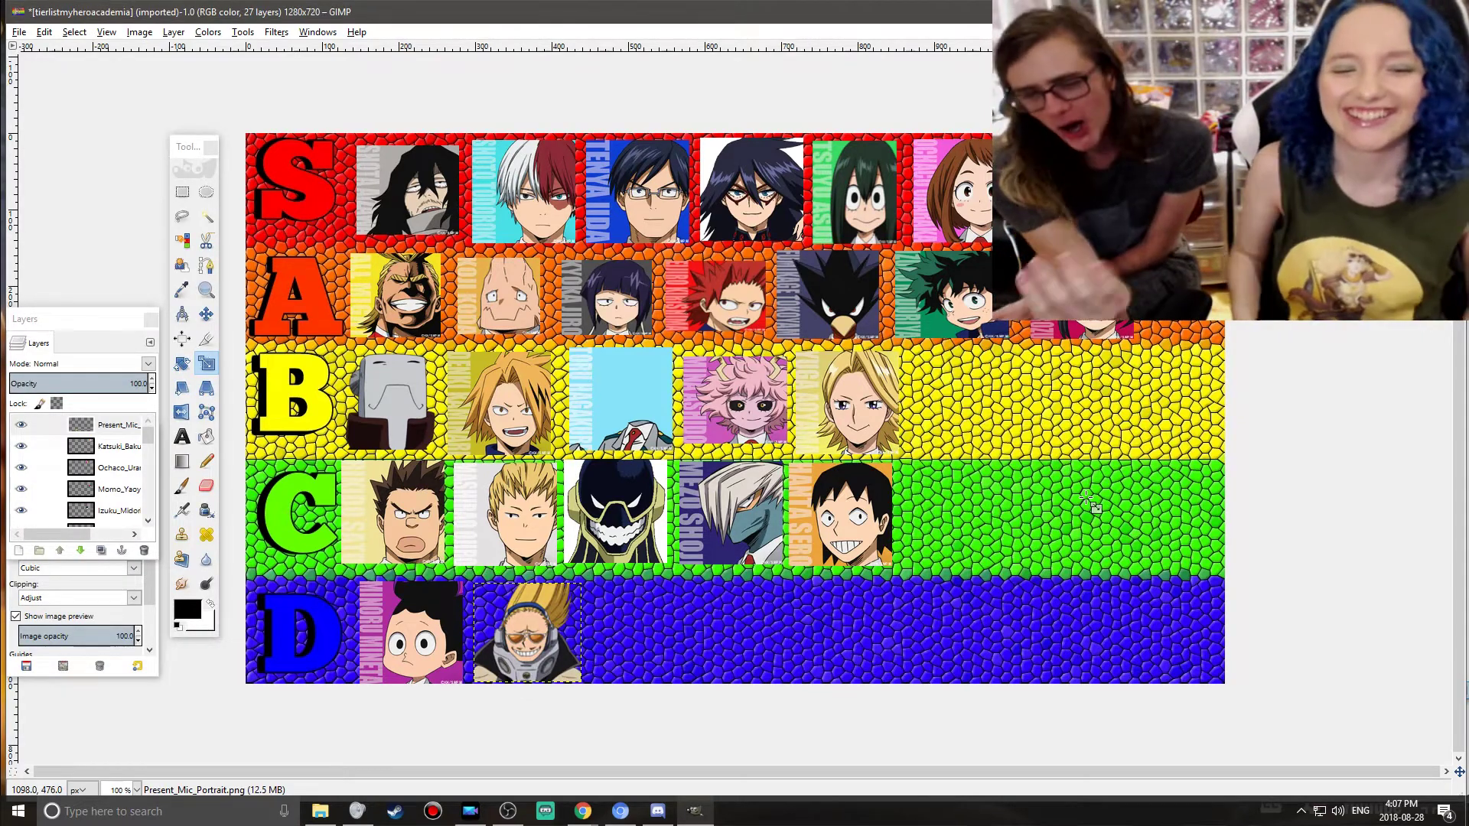
- Move the Present Mic portrait to the C row beside Hanta Sero and scale it to 164 × 144 px
left_click(520, 646)
left_click_drag(559, 659, 1075, 570)
left_click(1076, 561)
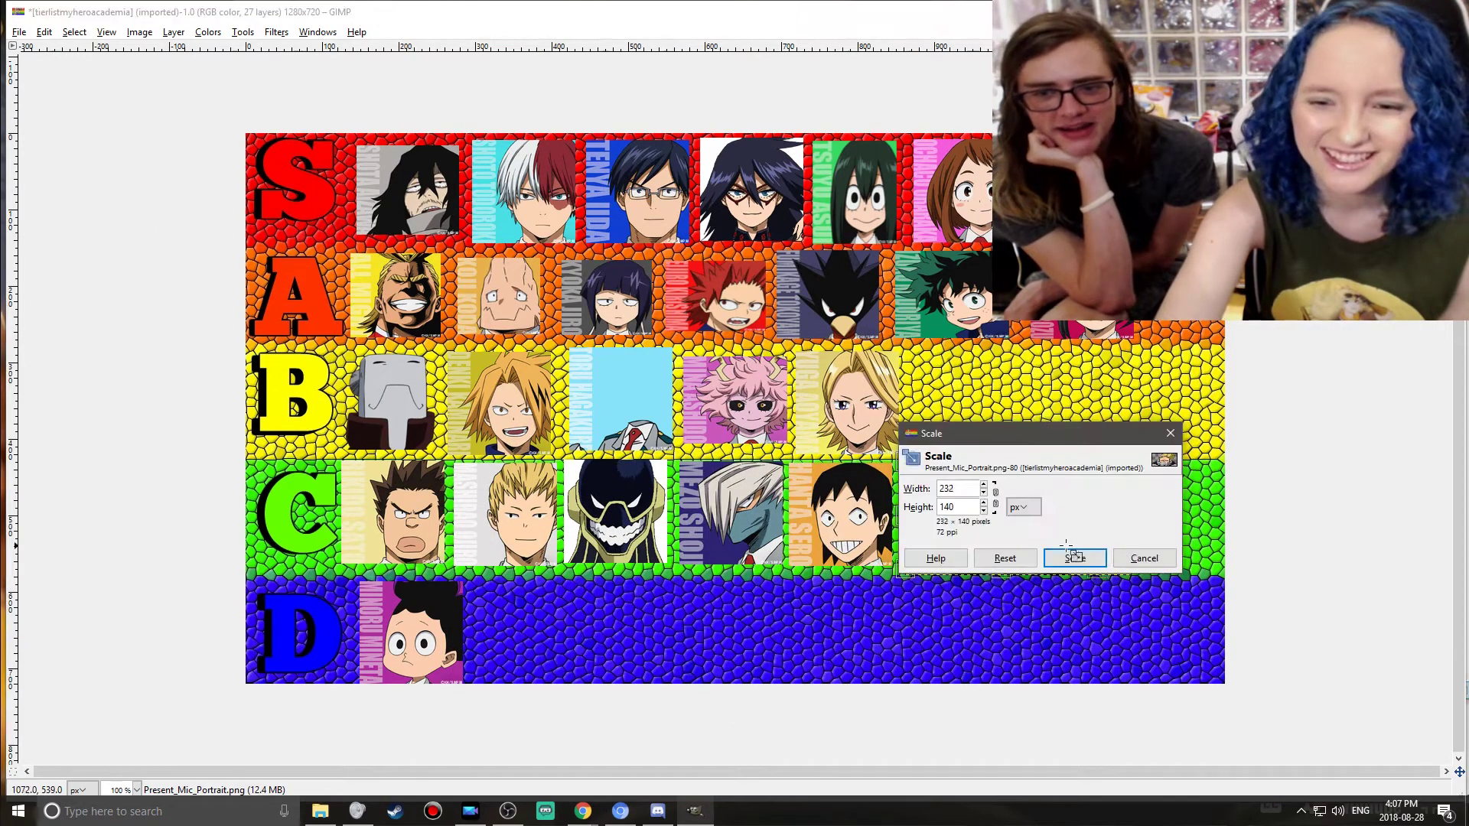
left_click_drag(1071, 539, 1029, 543)
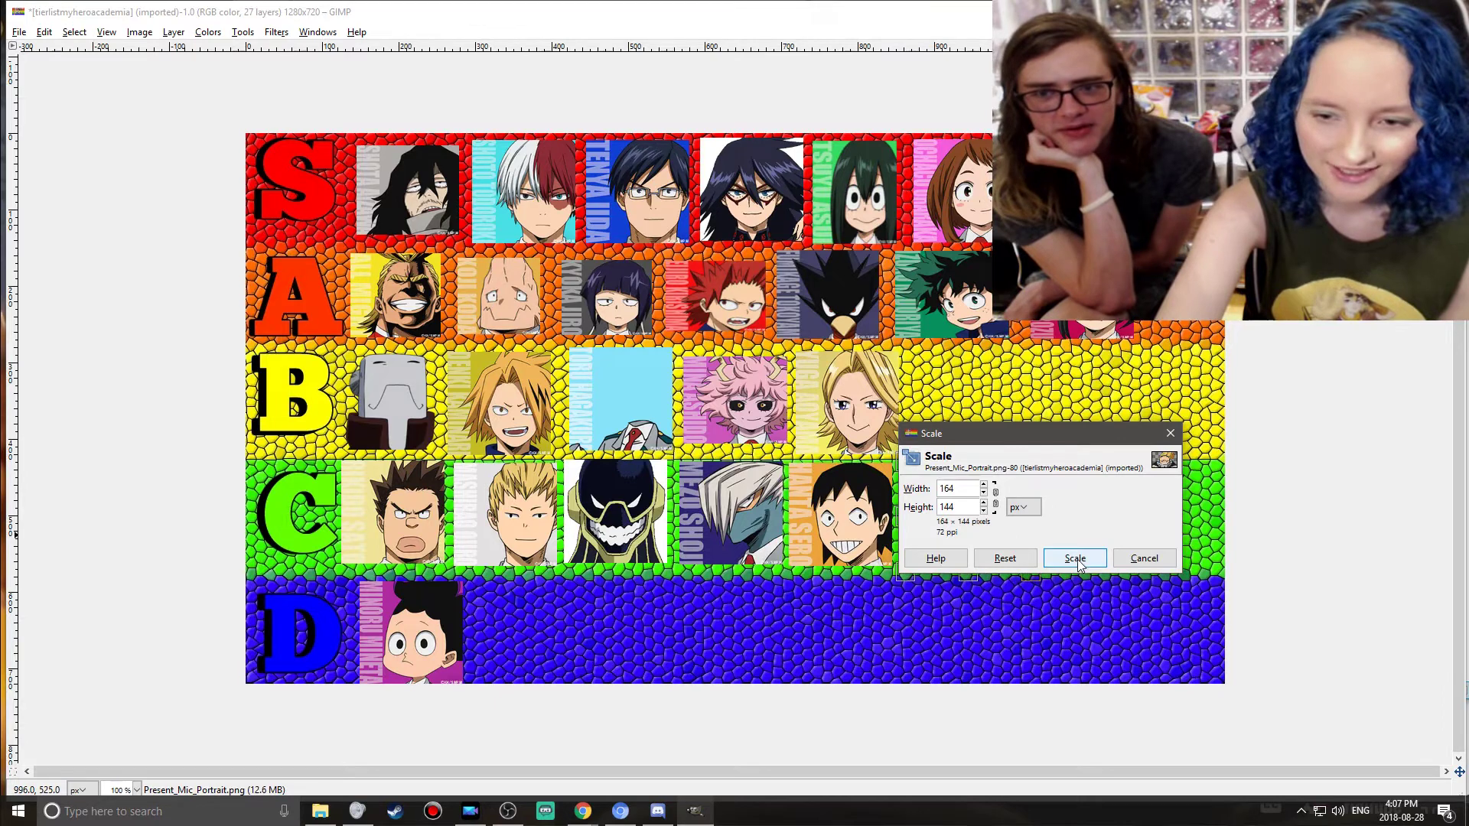
left_click(1072, 557)
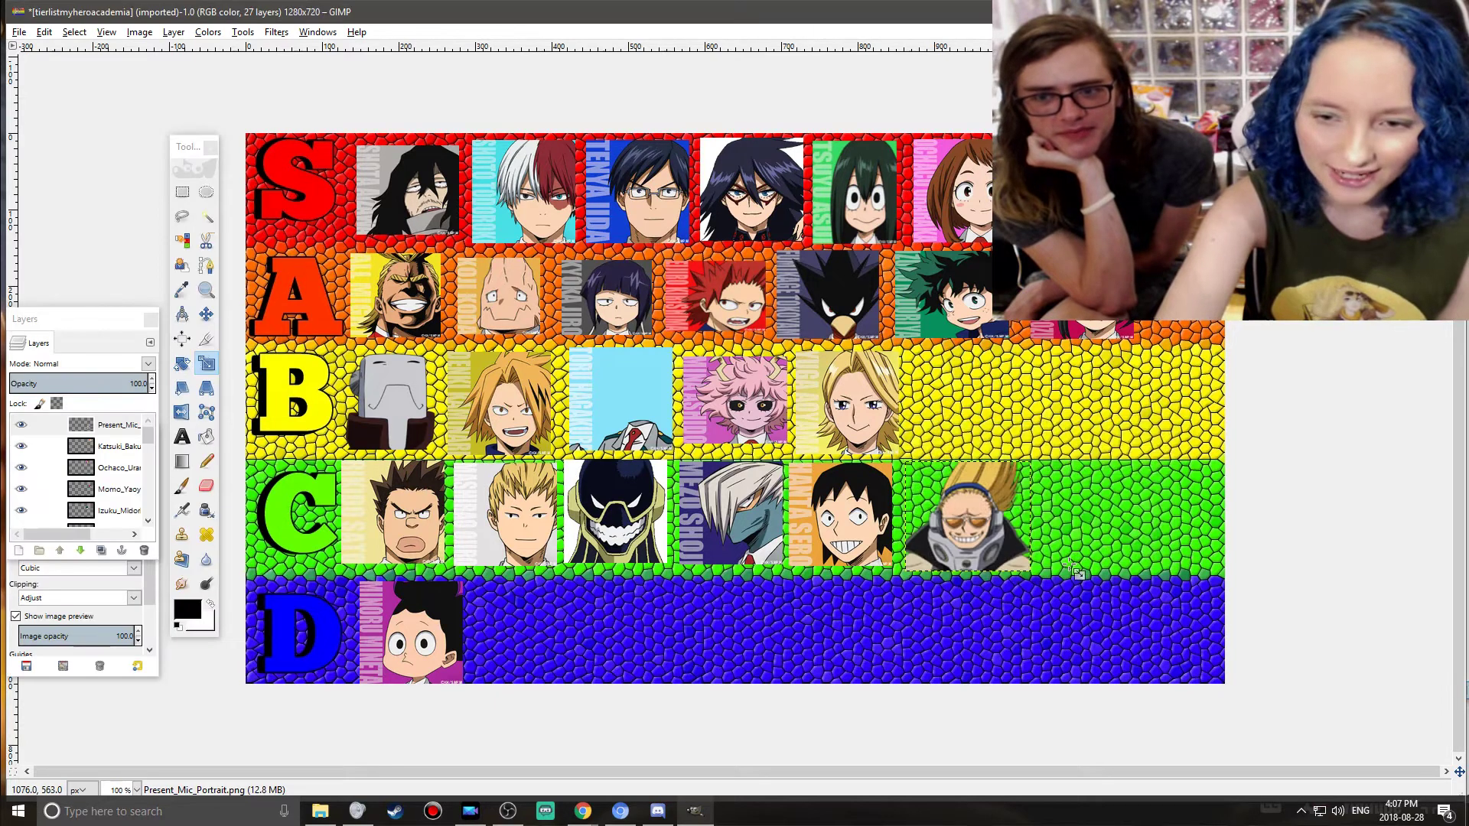
- Nudge Izuku Midoriya's portrait slightly right in the A row with the Move tool
left_click(206, 314)
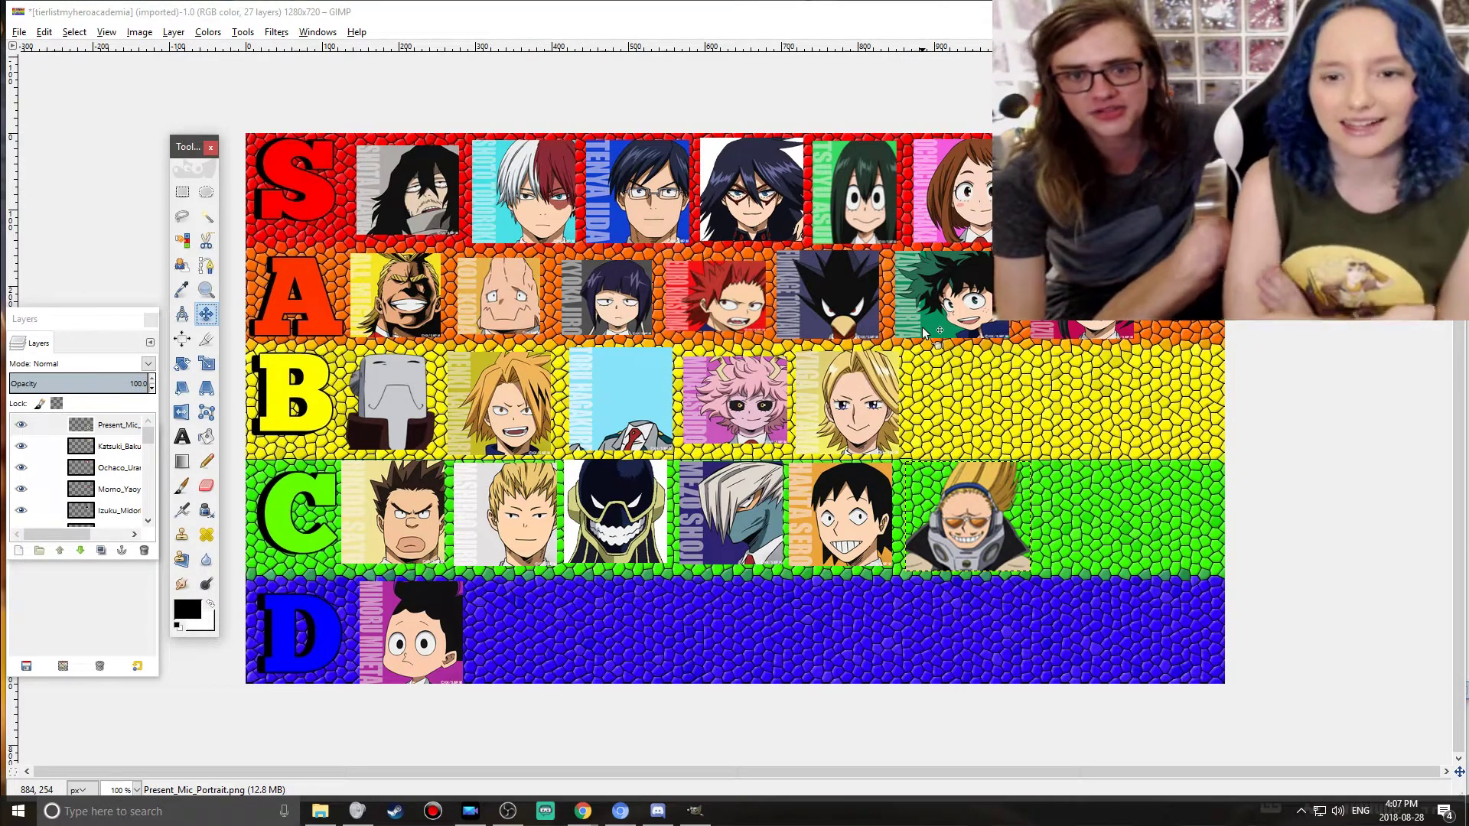
mouse_move(923, 330)
left_mouse_down()
mouse_move(1202, 212)
mouse_move(1025, 336)
mouse_move(925, 329)
left_mouse_up()
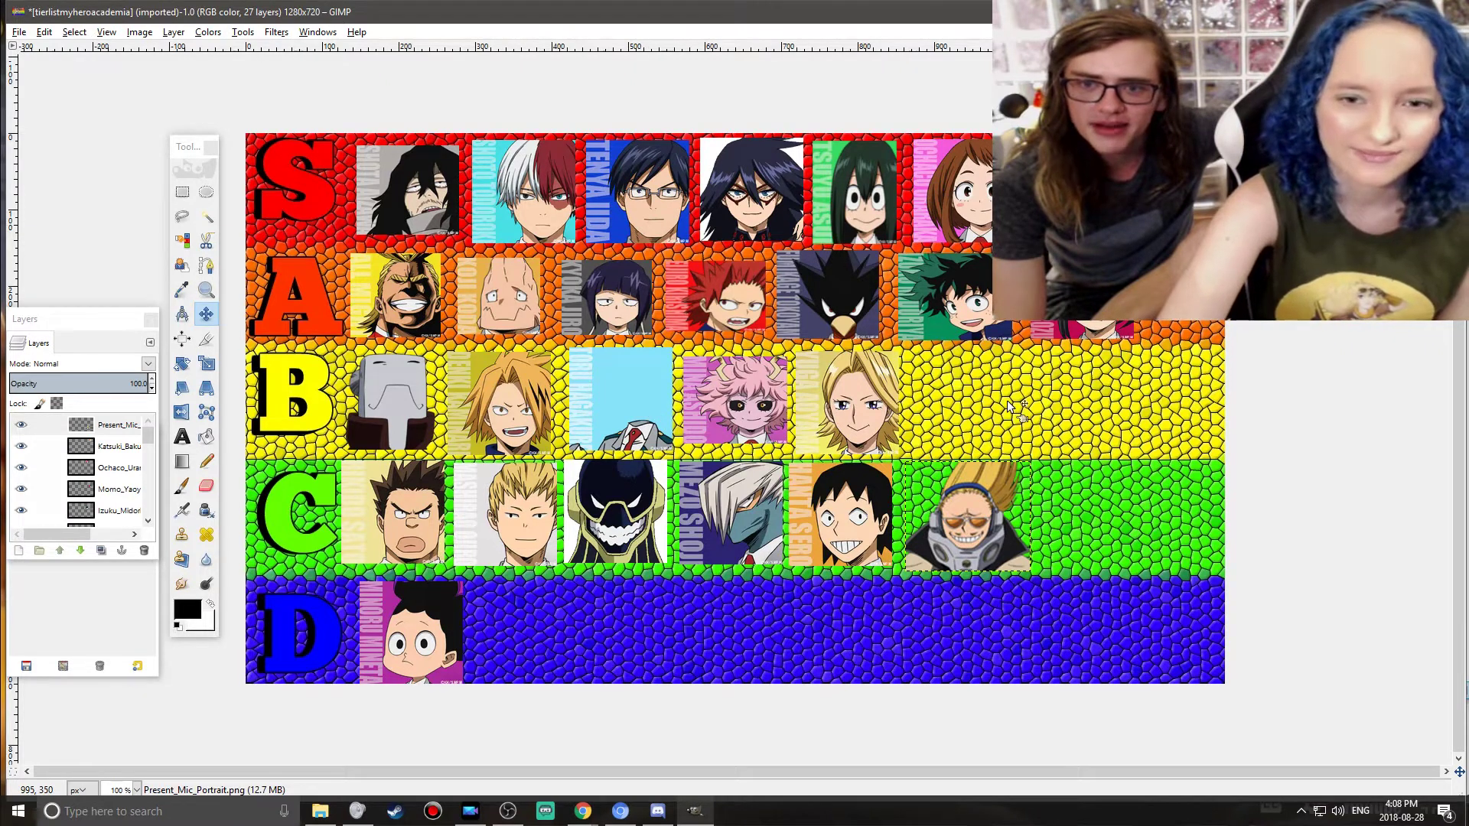
mouse_move(943, 300)
left_mouse_down()
mouse_move(981, 237)
mouse_move(1157, 192)
mouse_move(944, 297)
left_mouse_up()
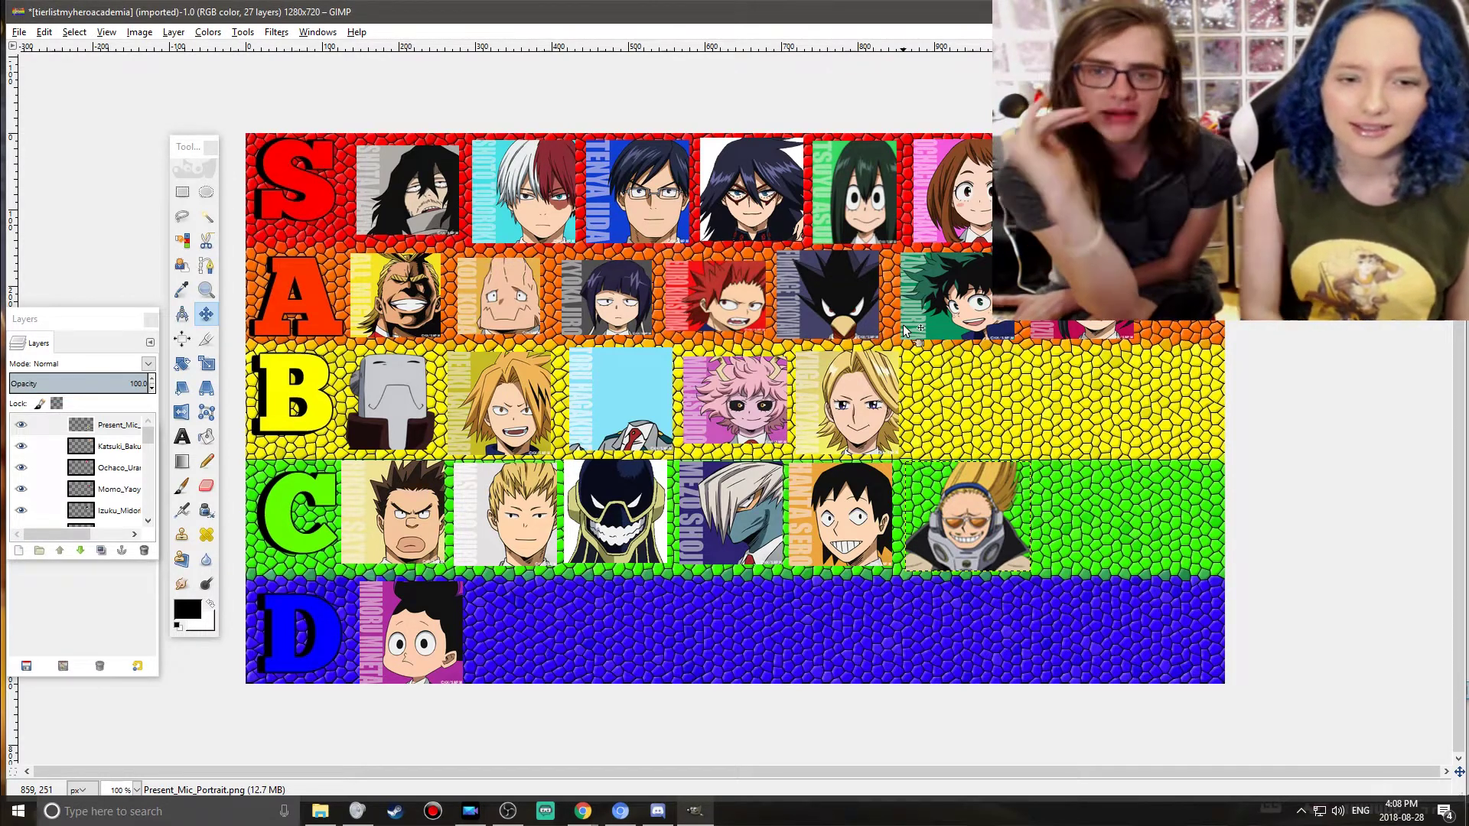
- Move Denki Kaminari to the empty end of the B row and shift Hagakure, Ashido and Aoyama left to close the gap
left_click_drag(517, 419, 1062, 416)
left_click_drag(669, 401, 556, 400)
left_click_drag(735, 401, 628, 404)
left_click_drag(848, 406, 729, 408)
- Move Denki Kaminari to the end of the A row, shifting Izuku Midoriya and Momo Yaoyorozu left to make room
left_click_drag(1028, 418, 1182, 307)
left_click_drag(981, 317, 960, 316)
left_click_drag(1103, 299, 1083, 298)
left_click_drag(1182, 333, 1157, 332)
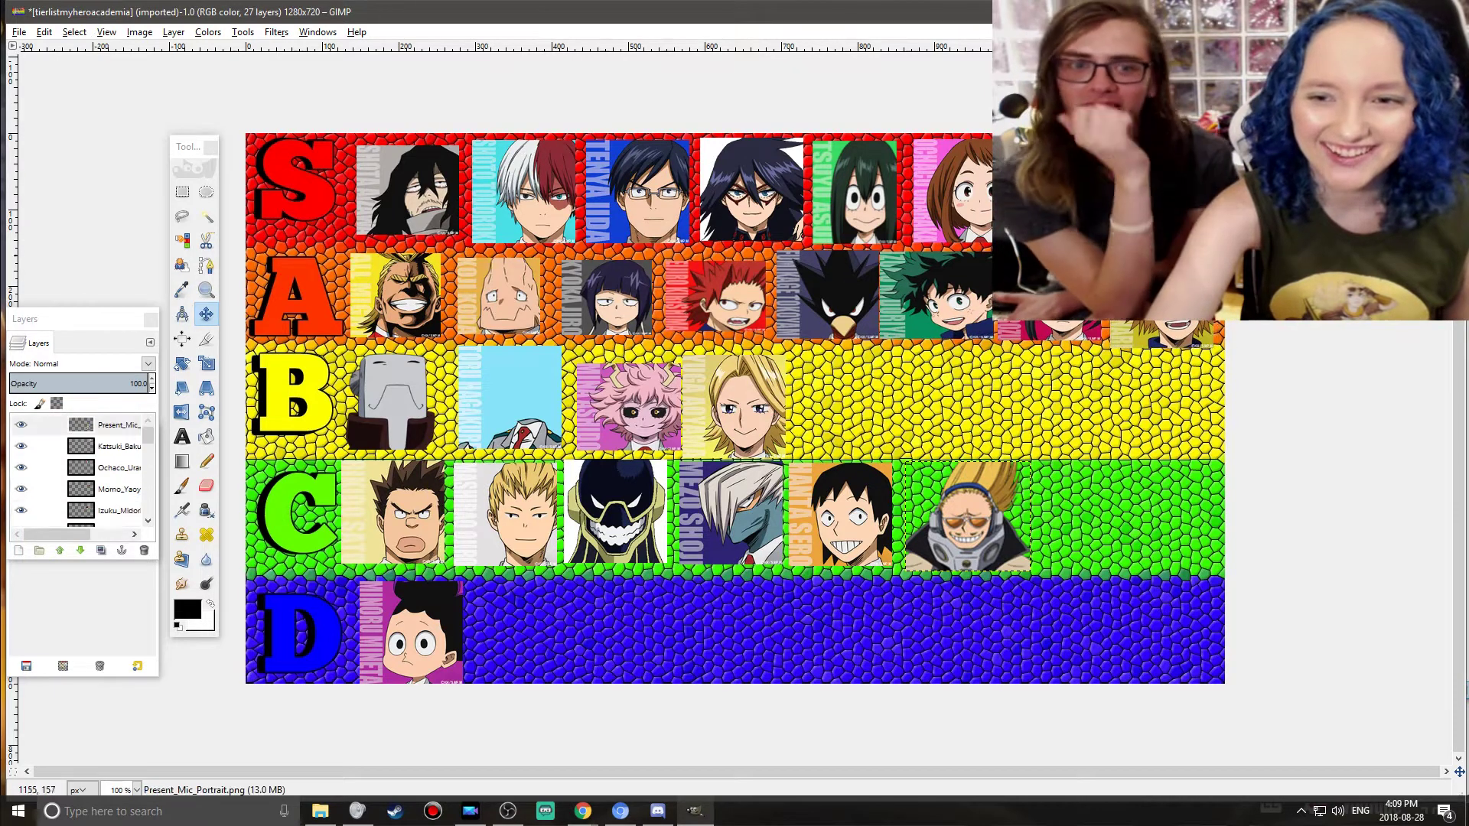
- Shift Ochaco Uraraka slightly left in the S row, and try Izuku Midoriya in the S row before returning him to the A row
left_click_drag(996, 205, 1051, 216)
left_click_drag(952, 299, 1191, 191)
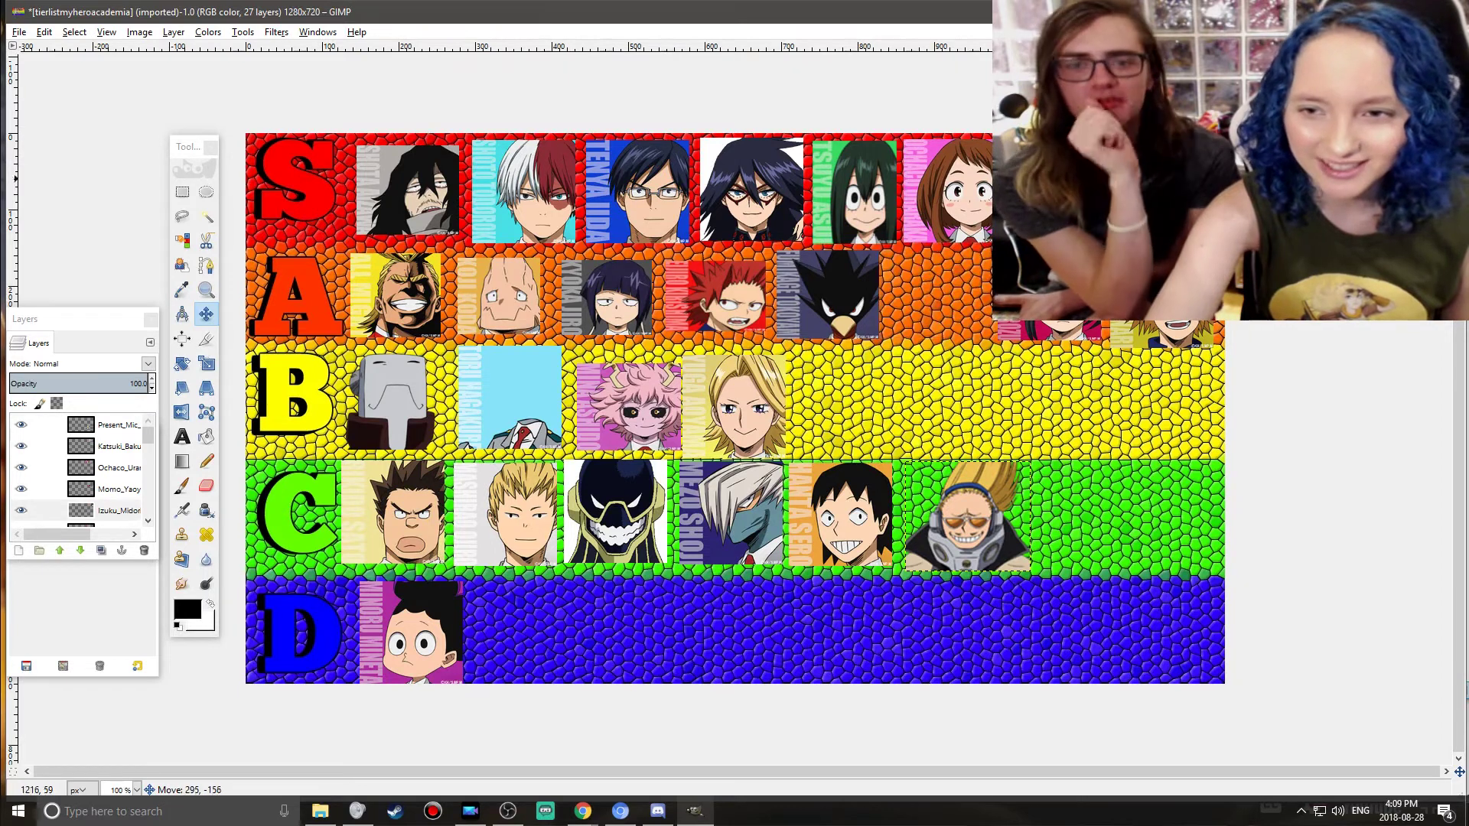
left_click_drag(1170, 210, 937, 313)
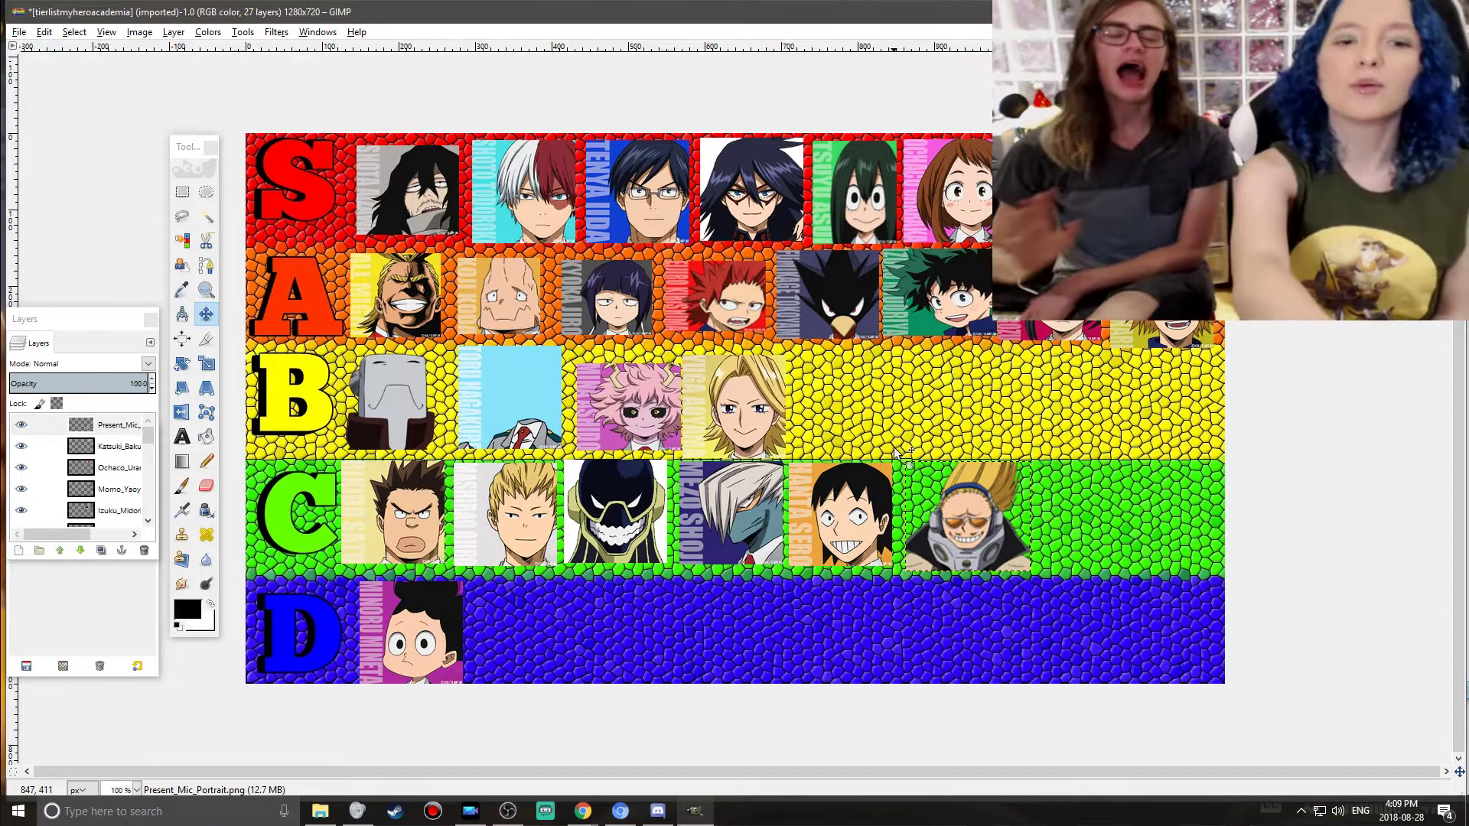